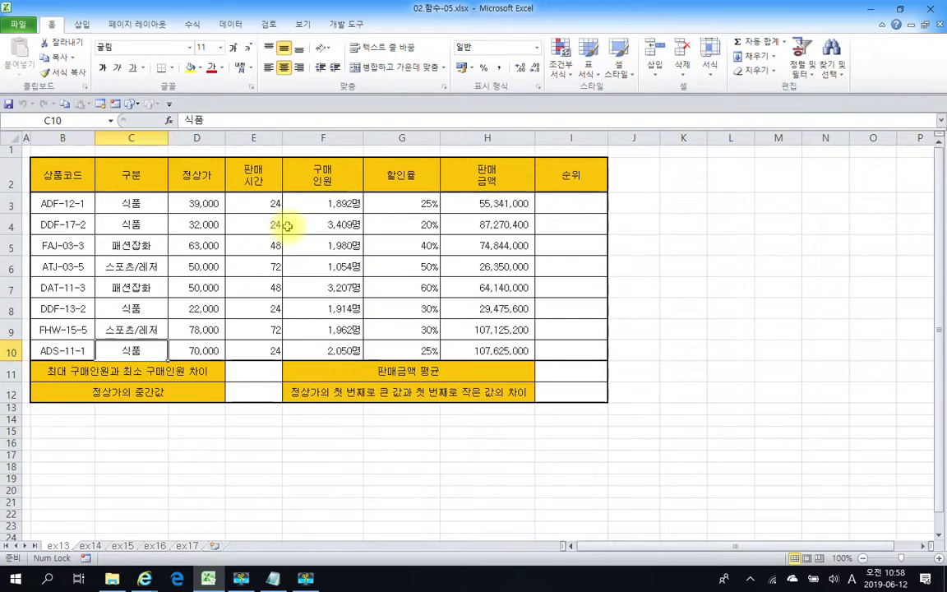
Start a RANK formula in cell I3 of the 순위 column with H3 as the number to rank
{"action": "left_click", "coordinate": [578, 207]}
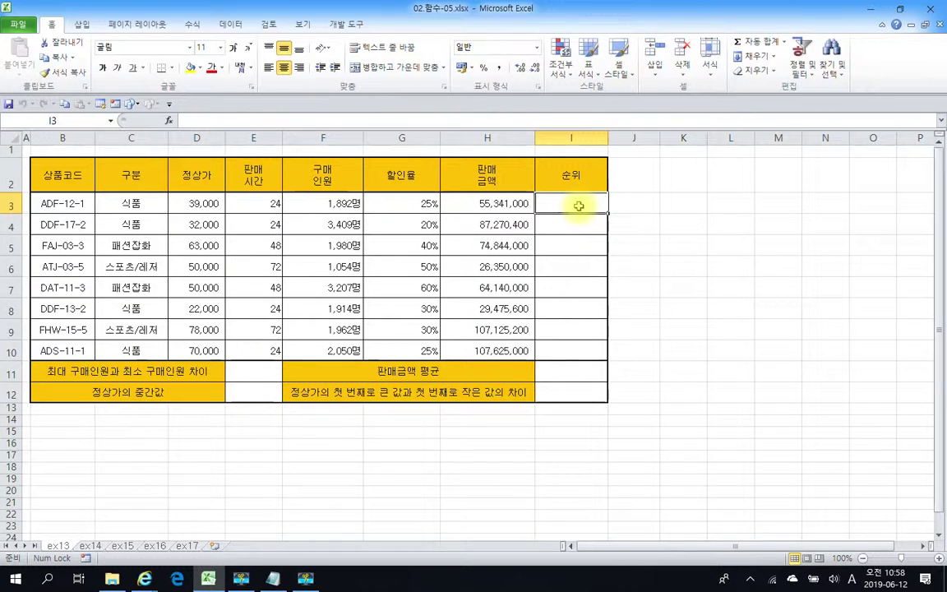
{"action": "left_click", "coordinate": [507, 205]}
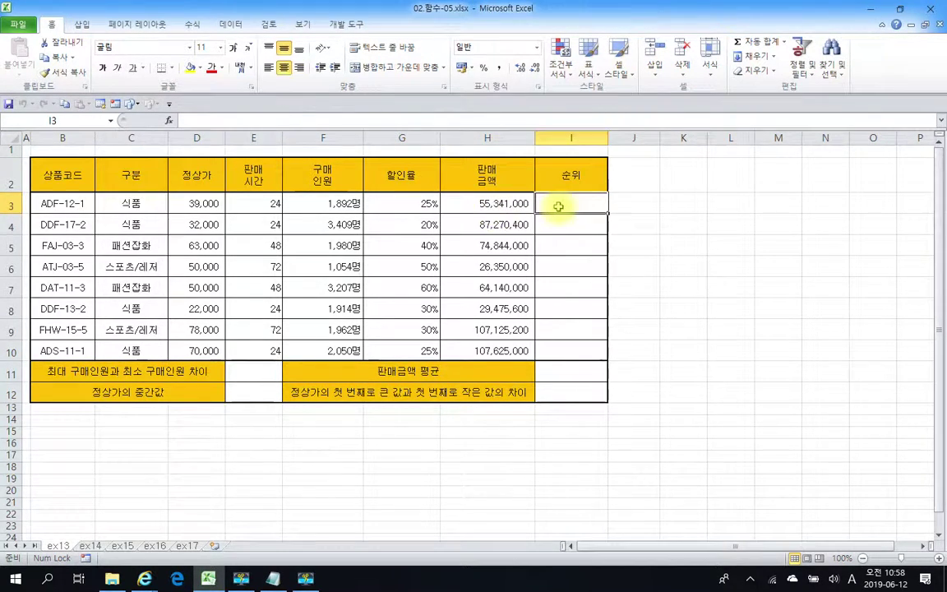
{"action": "left_click_drag", "start_coordinate": [476, 201], "coordinate": [486, 351]}
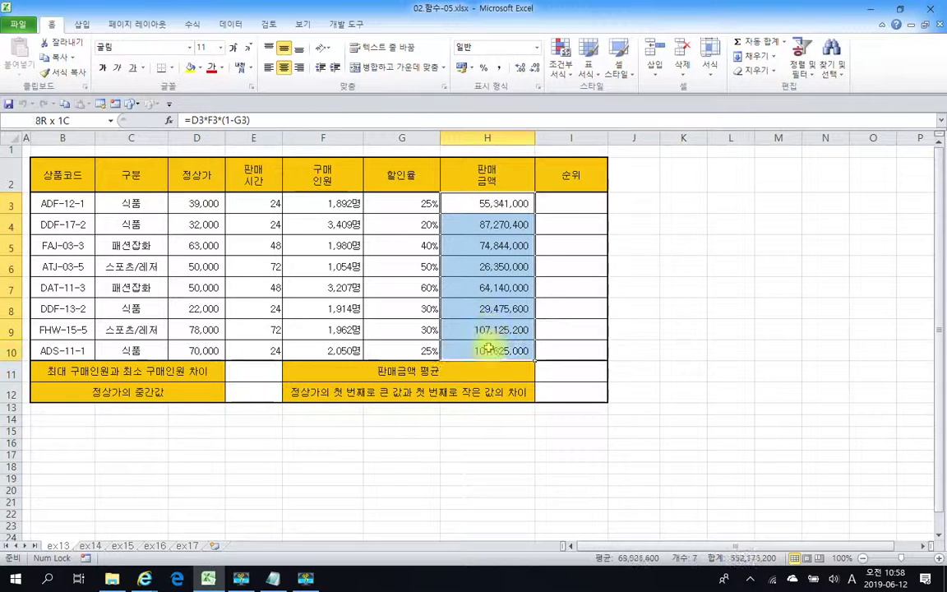
{"action": "left_click", "coordinate": [571, 202]}
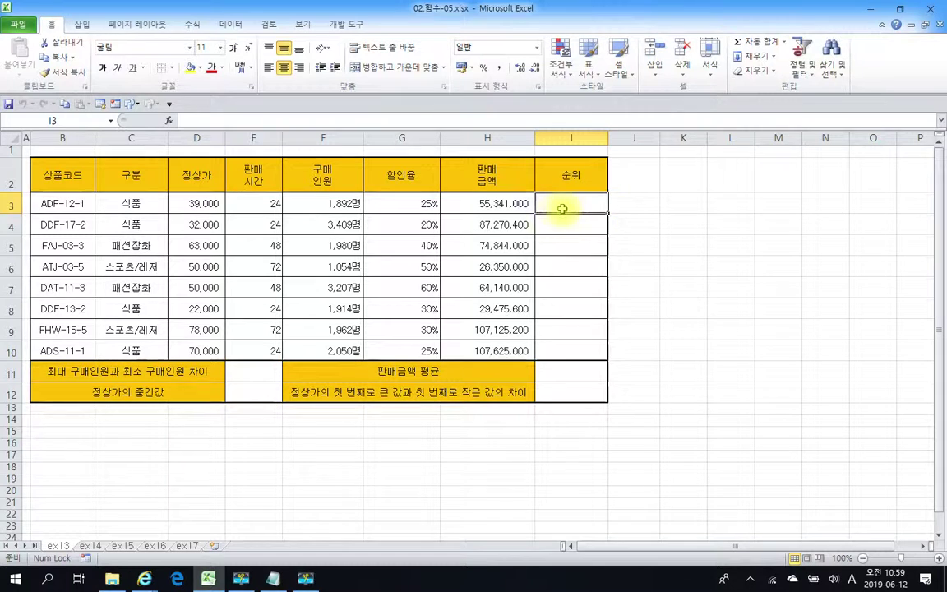
{"action": "left_click", "coordinate": [209, 123]}
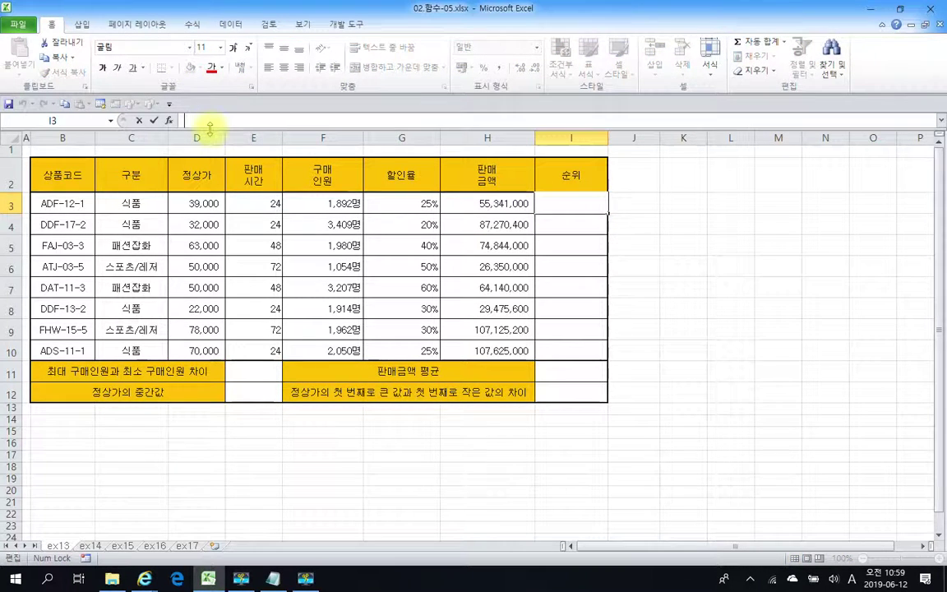
{"action": "type", "text": "="}
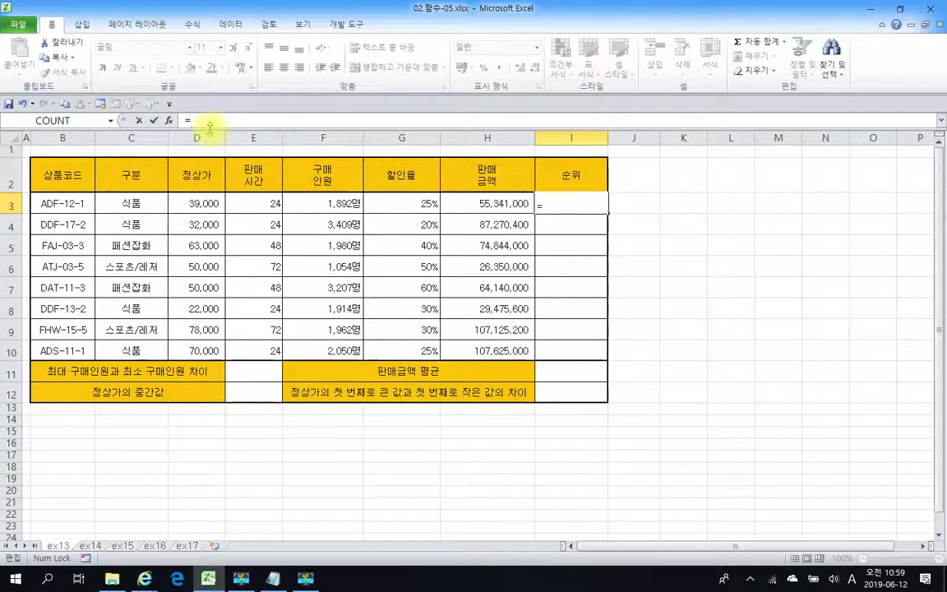
{"action": "type", "text": "ra"}
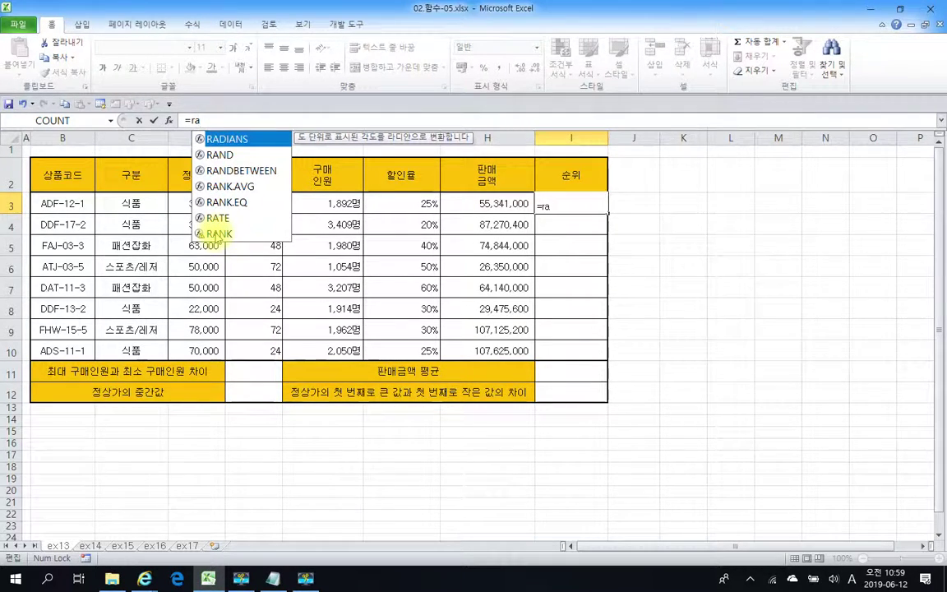
{"action": "double_click", "coordinate": [219, 235]}
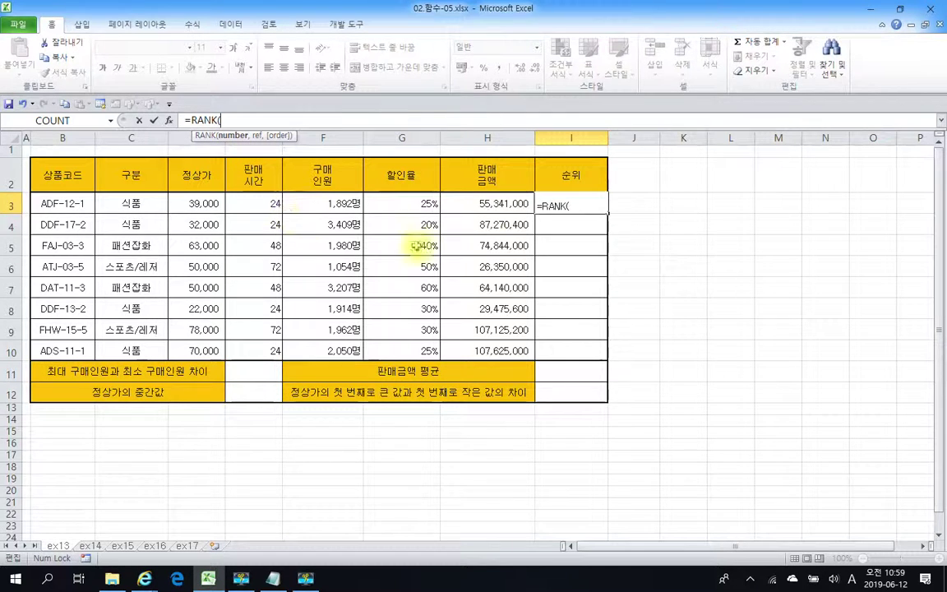
{"action": "left_click", "coordinate": [481, 207]}
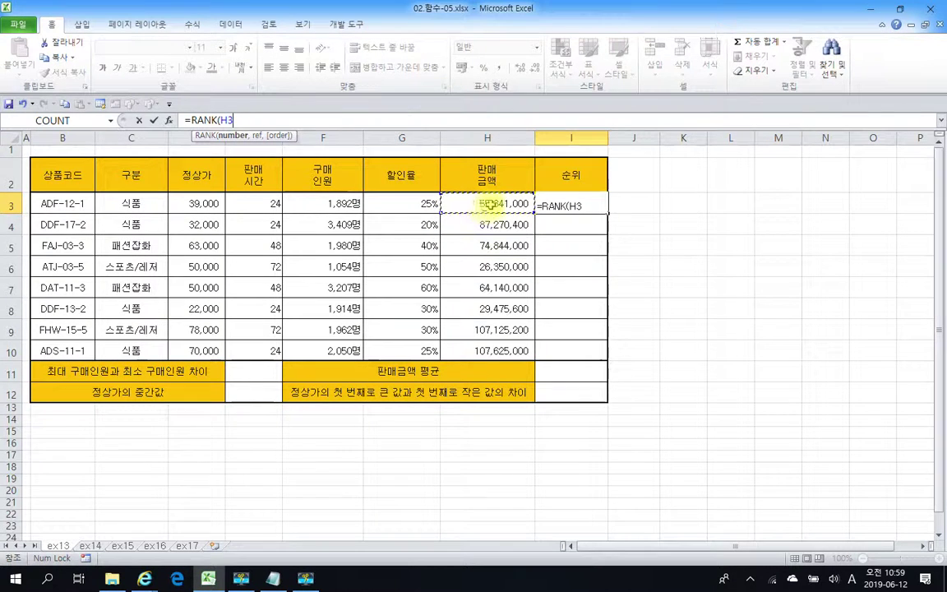
Add the sales amounts H3:H10 as the RANK reference range, made absolute as $H$3:$H$10
{"action": "type", "text": ","}
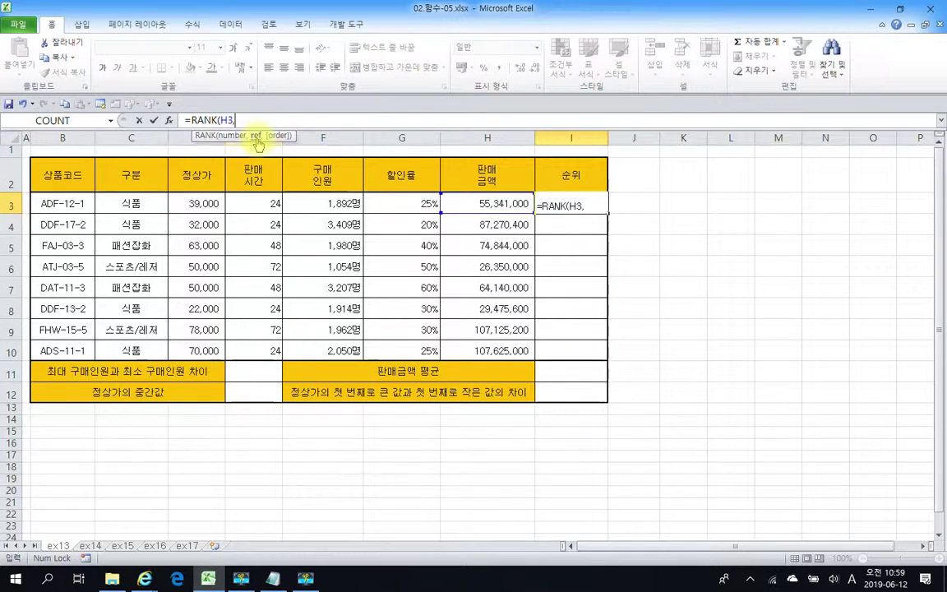
{"action": "left_click", "coordinate": [484, 204]}
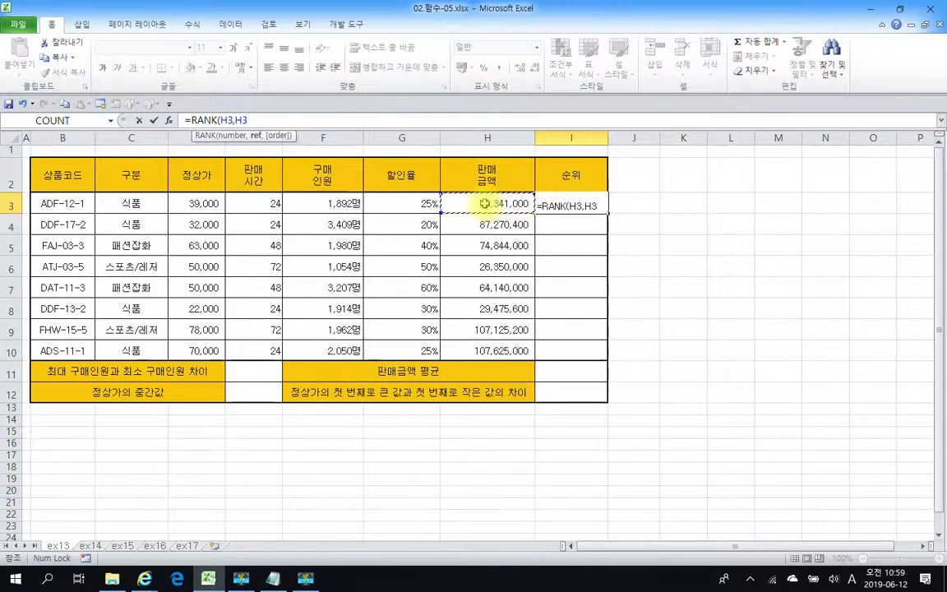
{"action": "left_click_drag", "start_coordinate": [484, 206], "coordinate": [475, 349]}
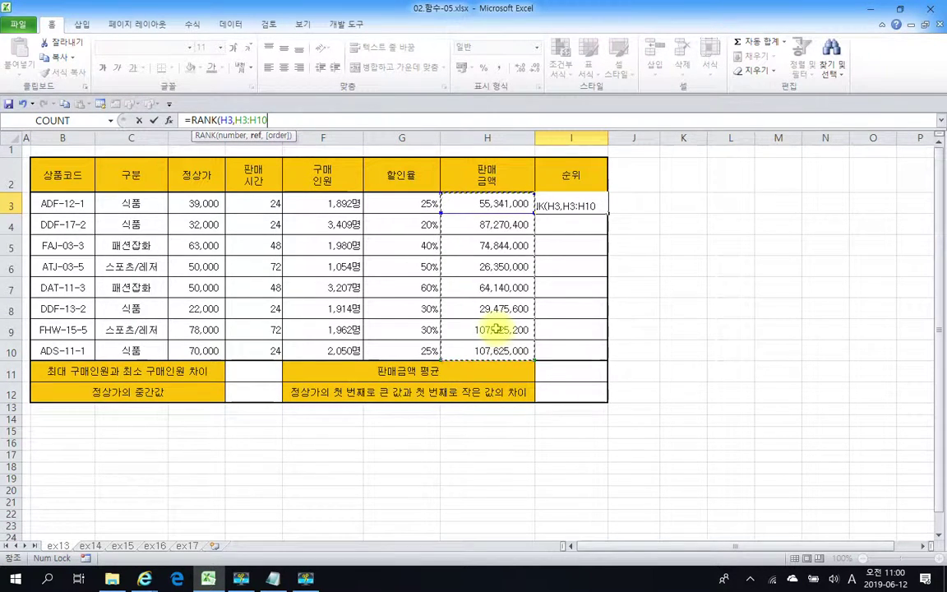
{"action": "key", "text": "F4"}
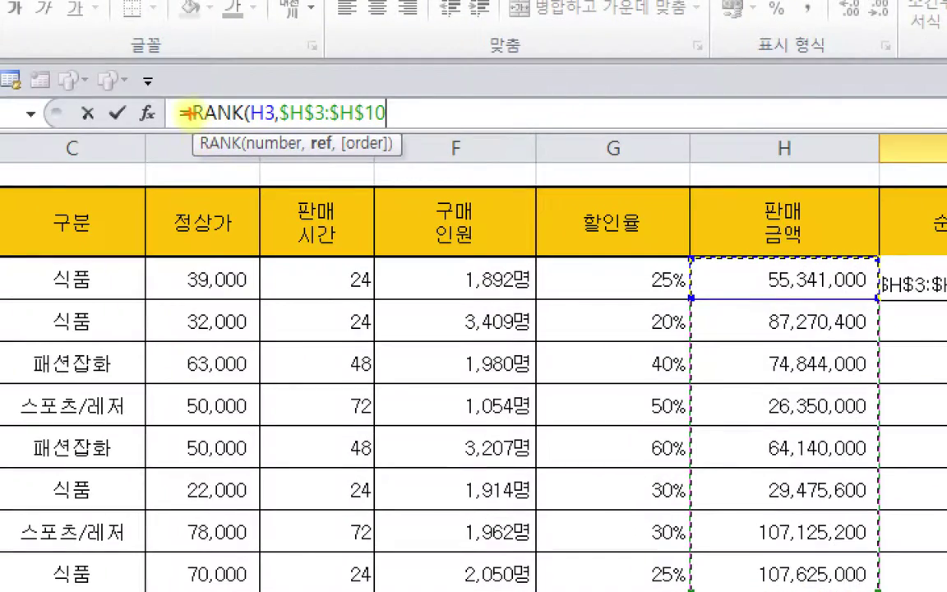
{"action": "mouse_move", "coordinate": [277, 96]}
{"action": "left_mouse_down"}
{"action": "mouse_move", "coordinate": [339, 125]}
{"action": "mouse_move", "coordinate": [387, 128]}
{"action": "left_mouse_up"}
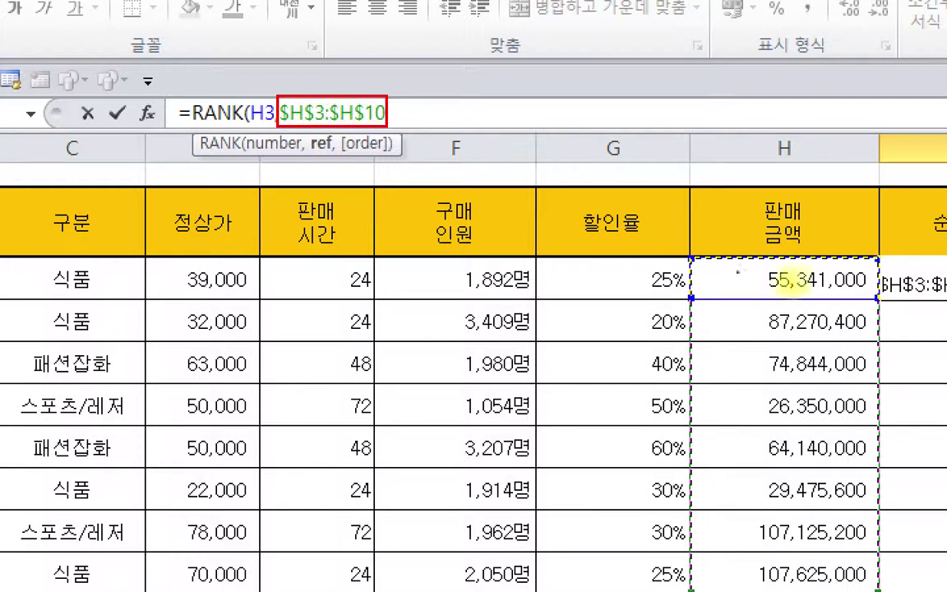
{"action": "mouse_move", "coordinate": [901, 292]}
{"action": "left_mouse_down"}
{"action": "mouse_move", "coordinate": [899, 281]}
{"action": "mouse_move", "coordinate": [914, 343]}
{"action": "mouse_move", "coordinate": [908, 491]}
{"action": "mouse_move", "coordinate": [935, 474]}
{"action": "left_mouse_up"}
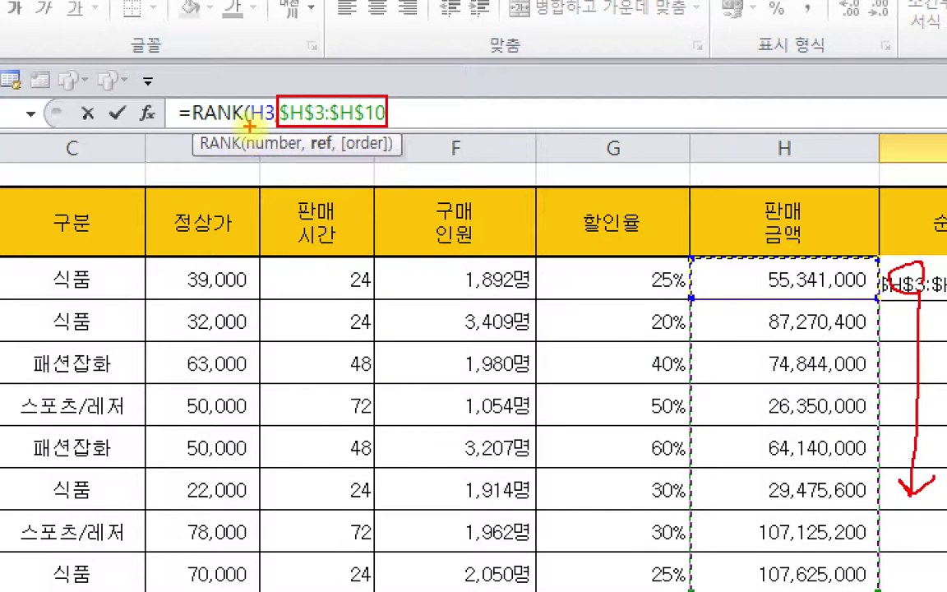
{"action": "left_click_drag", "start_coordinate": [250, 120], "coordinate": [257, 118]}
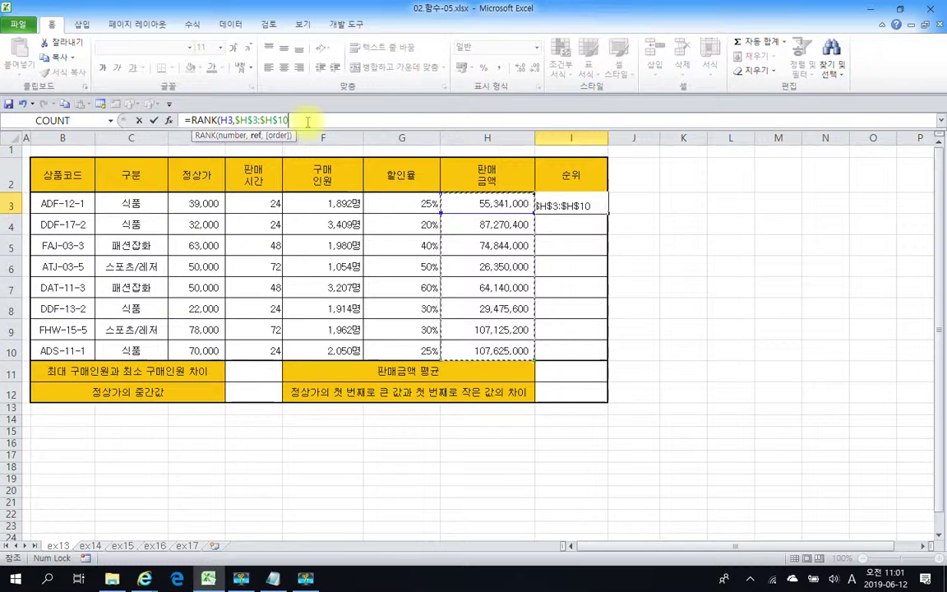
Set the RANK order argument to 0 for descending order and commit the formula in I3
{"action": "type", "text": ","}
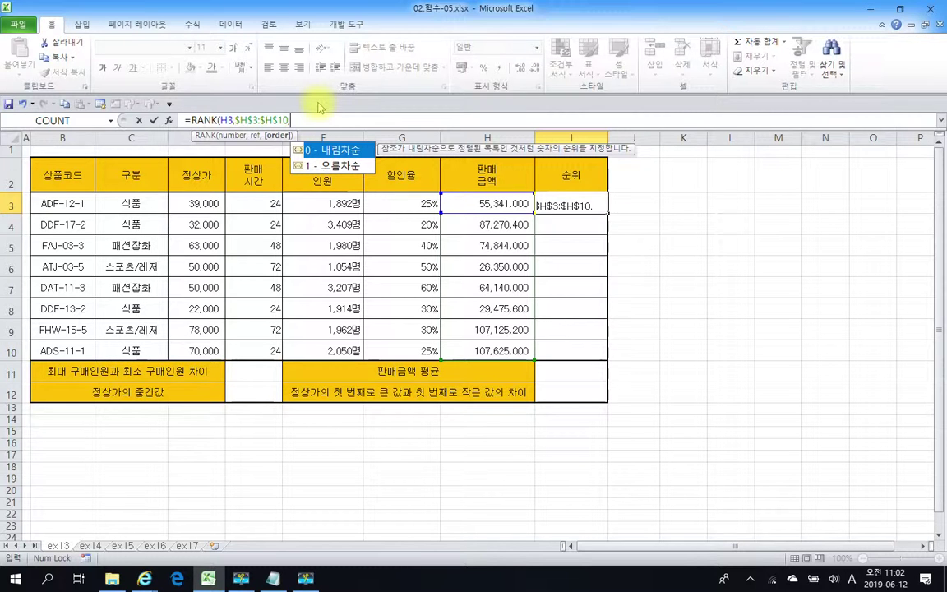
{"action": "type", "text": "0"}
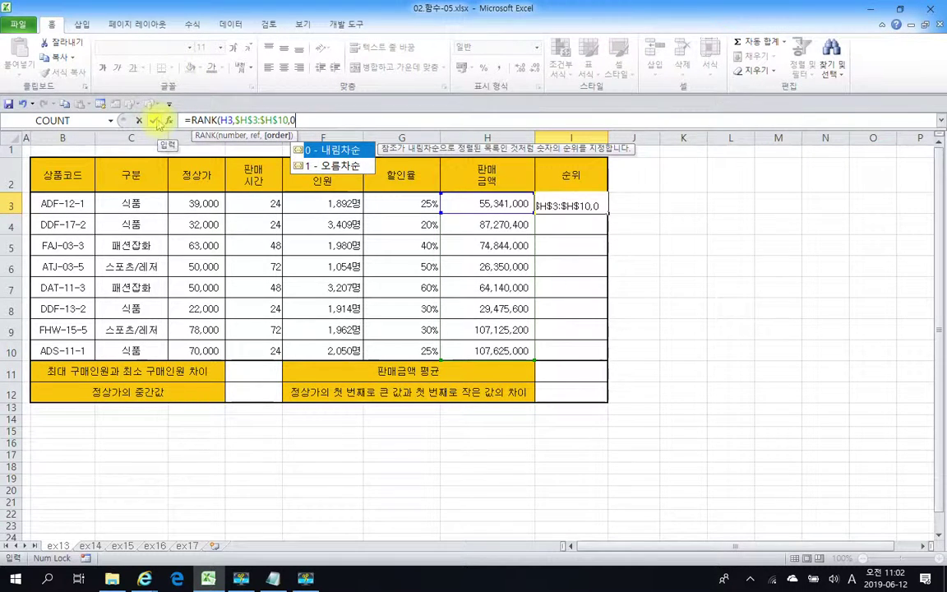
{"action": "left_click", "coordinate": [155, 120]}
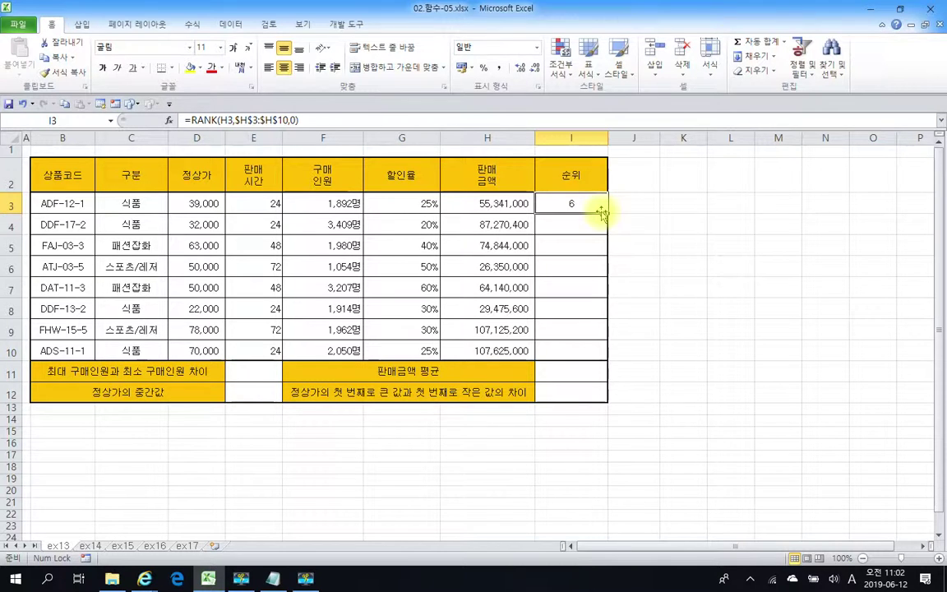
Append &"위" to the rank formula in I3, making it =RANK(H3,$H$3:$H$10,0)&"위"
{"action": "left_click", "coordinate": [323, 120]}
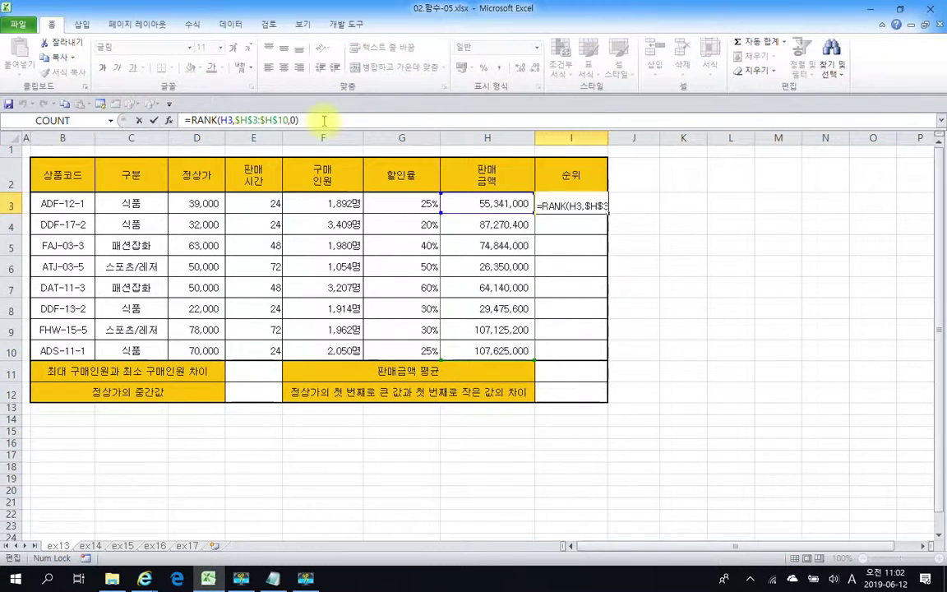
{"action": "type", "text": "&"}
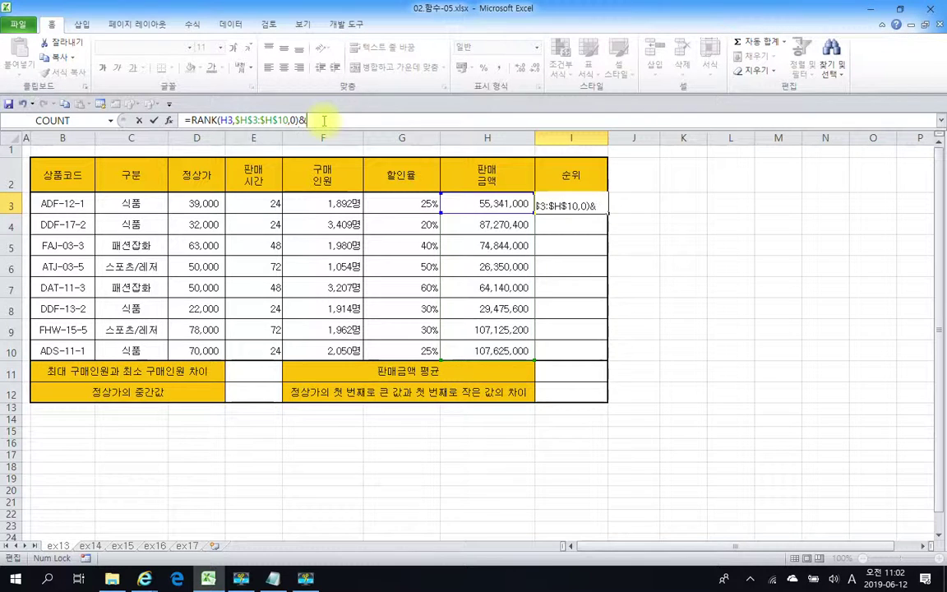
{"action": "type", "text": "\"dnl"}
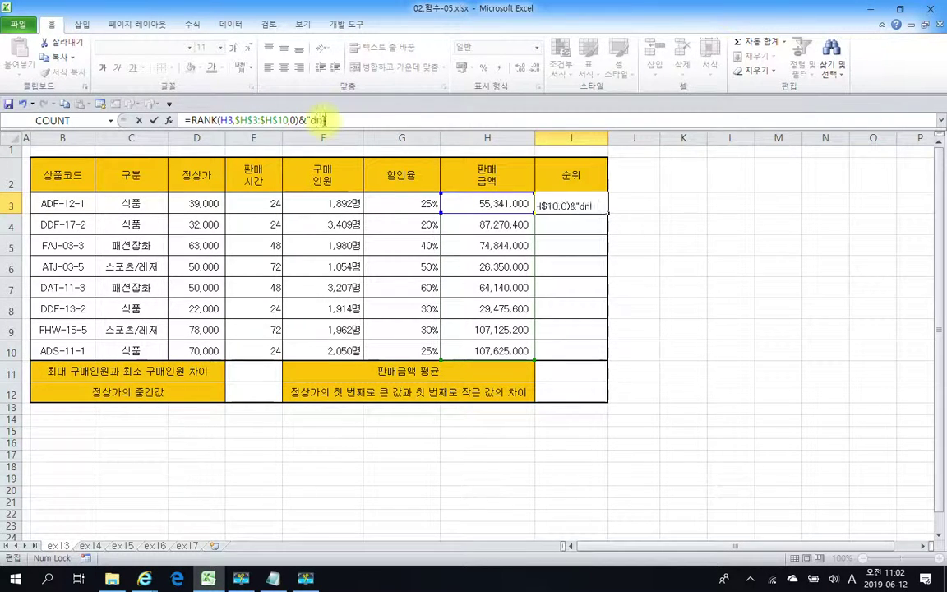
{"action": "key", "text": "BackSpace"}
{"action": "key", "text": "BackSpace"}
{"action": "key", "text": "BackSpace"}
{"action": "type", "text": "위\""}
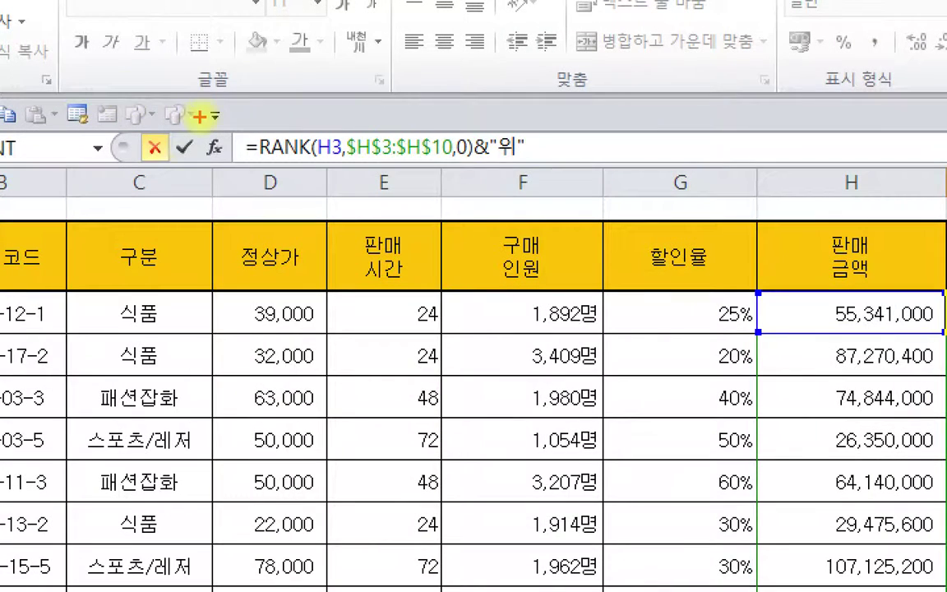
{"action": "left_click_drag", "start_coordinate": [214, 117], "coordinate": [535, 176]}
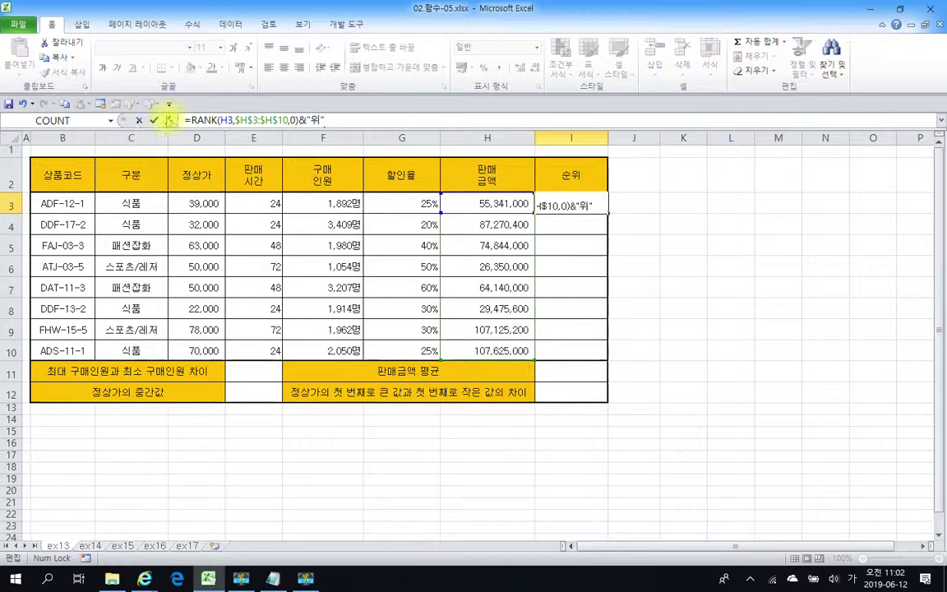
{"action": "left_click", "coordinate": [154, 120]}
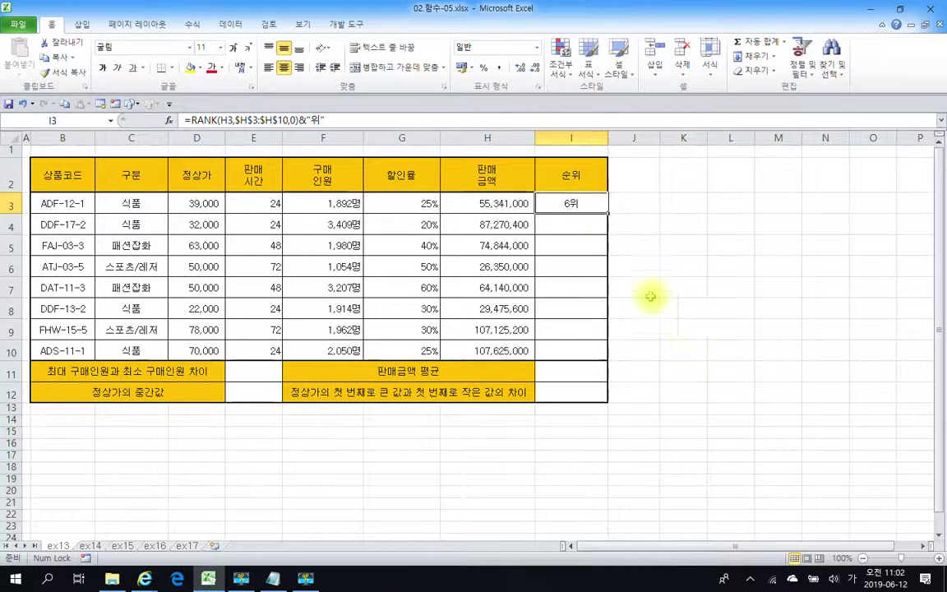
Try filling the rank formula down the 순위 column from I3, and undo the trial fills
{"action": "double_click", "coordinate": [608, 214]}
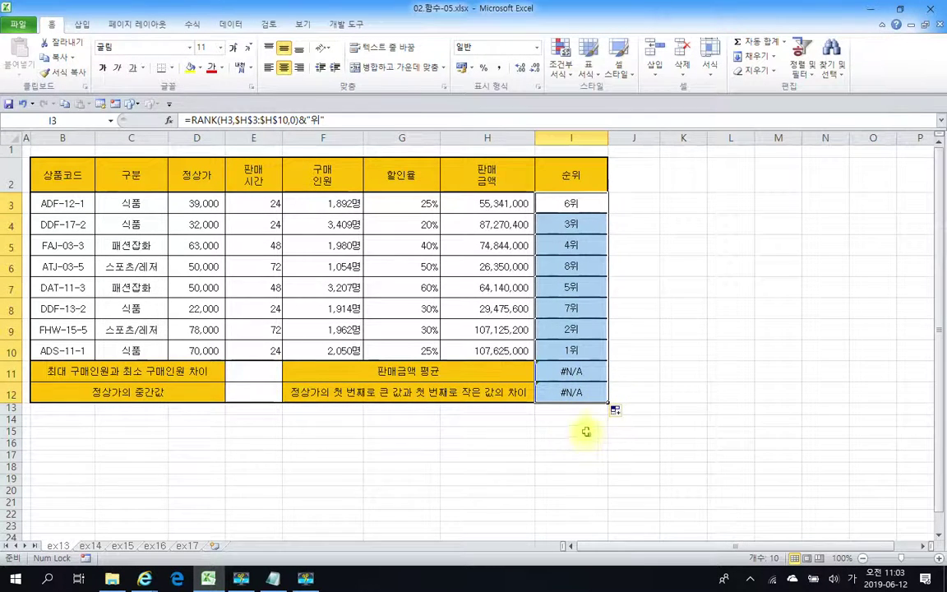
{"action": "left_click_drag", "start_coordinate": [607, 402], "coordinate": [607, 365]}
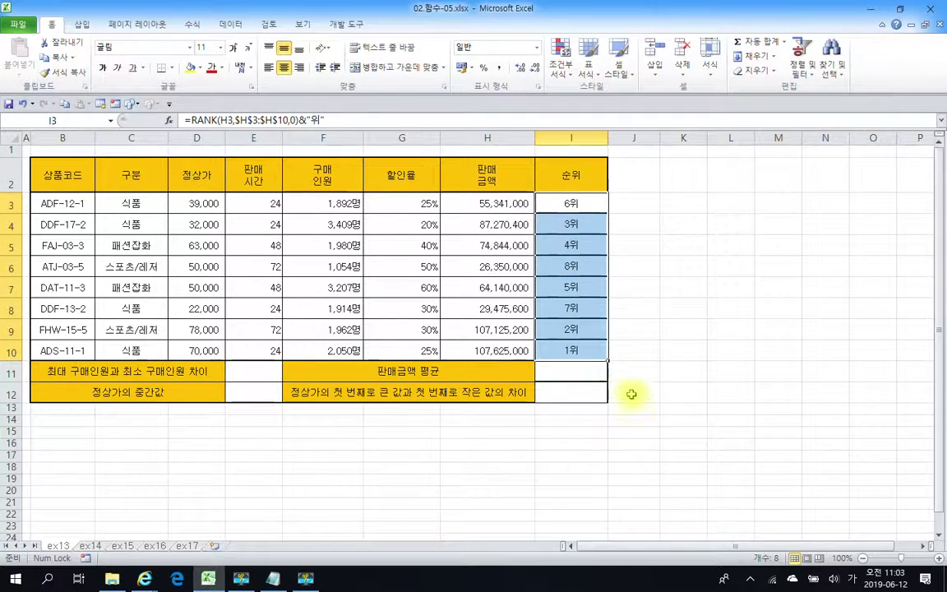
{"action": "left_click", "coordinate": [614, 356]}
{"action": "left_click", "coordinate": [632, 419]}
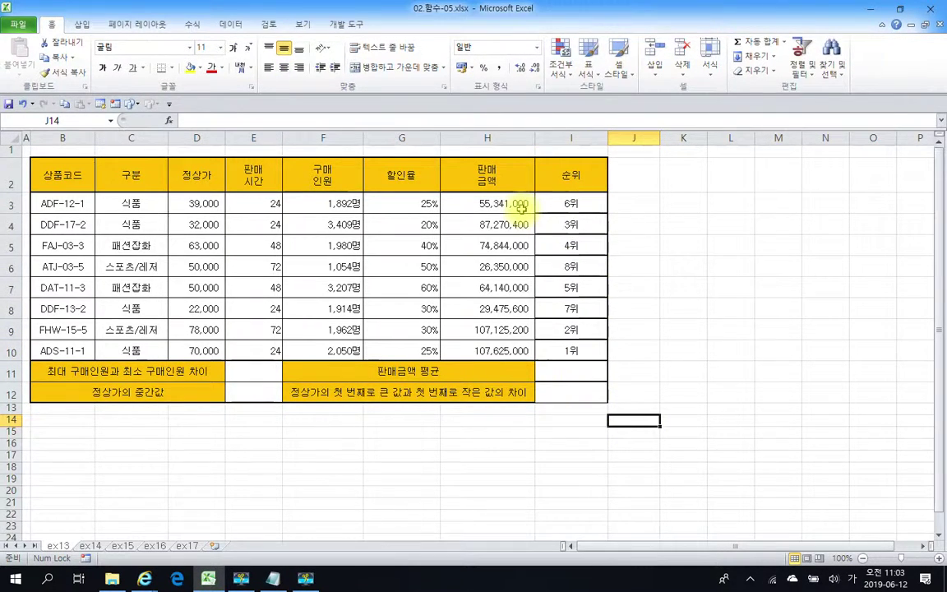
{"action": "key", "text": "ctrl+z"}
{"action": "key", "text": "ctrl+z"}
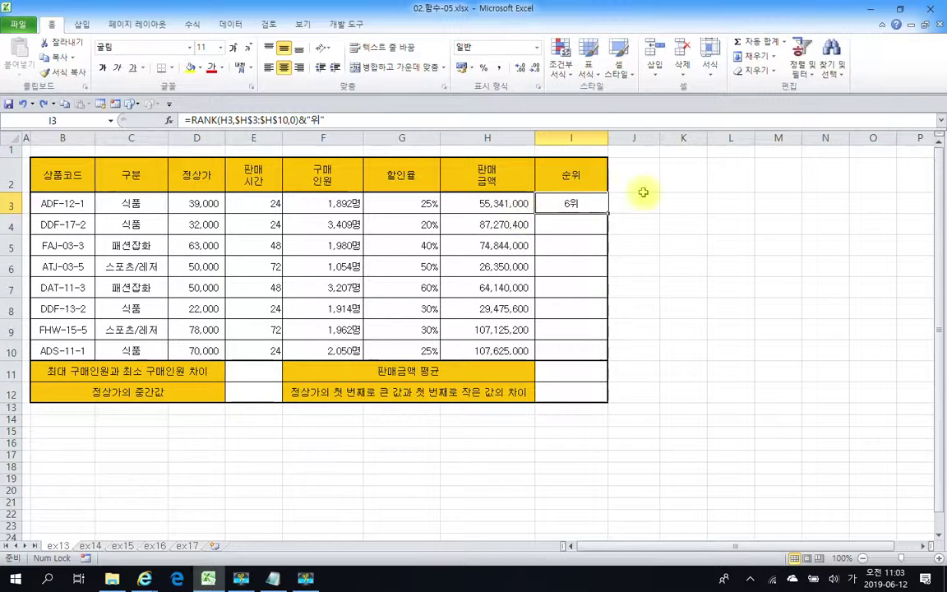
{"action": "mouse_move", "coordinate": [608, 213]}
{"action": "left_mouse_down"}
{"action": "mouse_move", "coordinate": [602, 292]}
{"action": "mouse_move", "coordinate": [613, 310]}
{"action": "mouse_move", "coordinate": [609, 214]}
{"action": "left_mouse_up"}
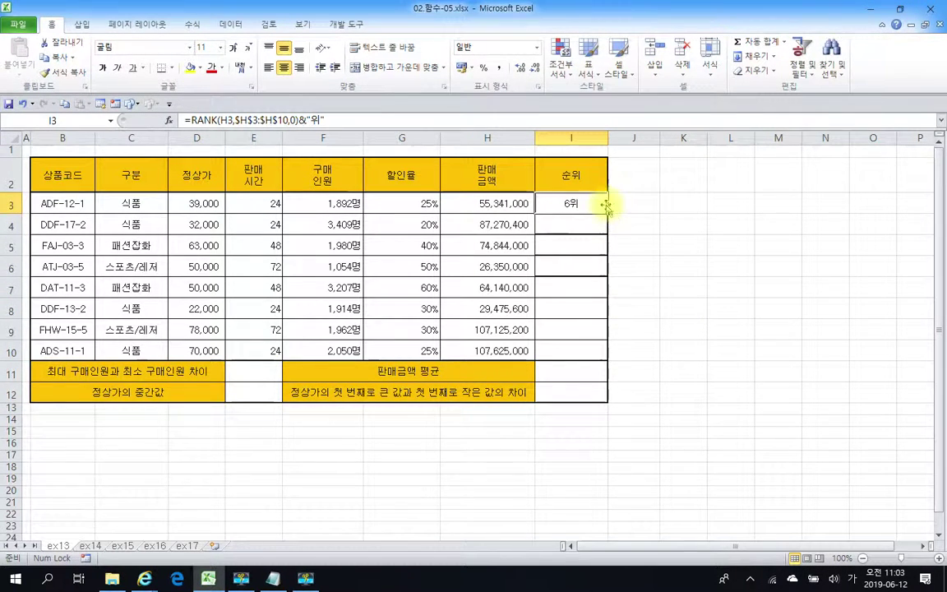
{"action": "key", "text": "ctrl+z"}
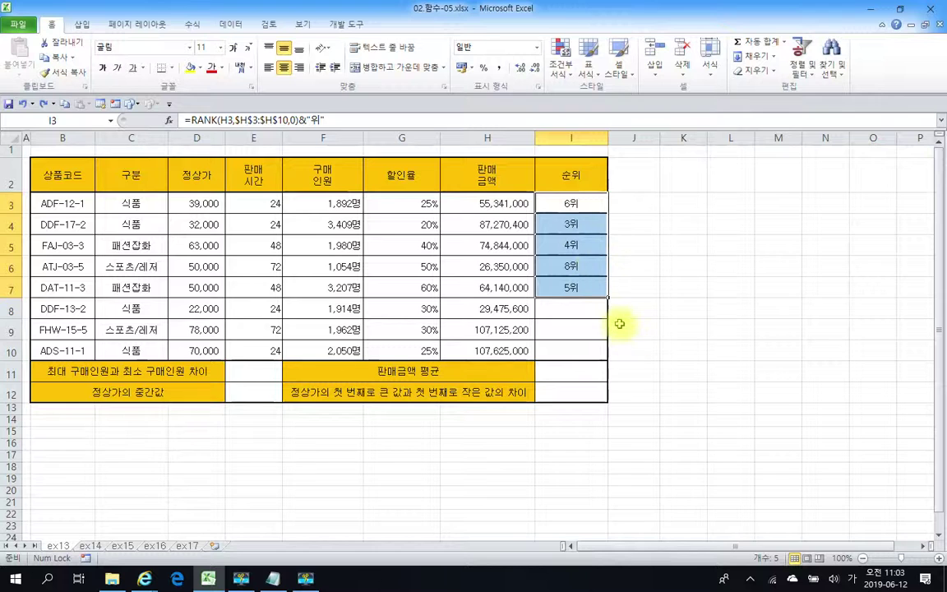
{"action": "key", "text": "ctrl+y"}
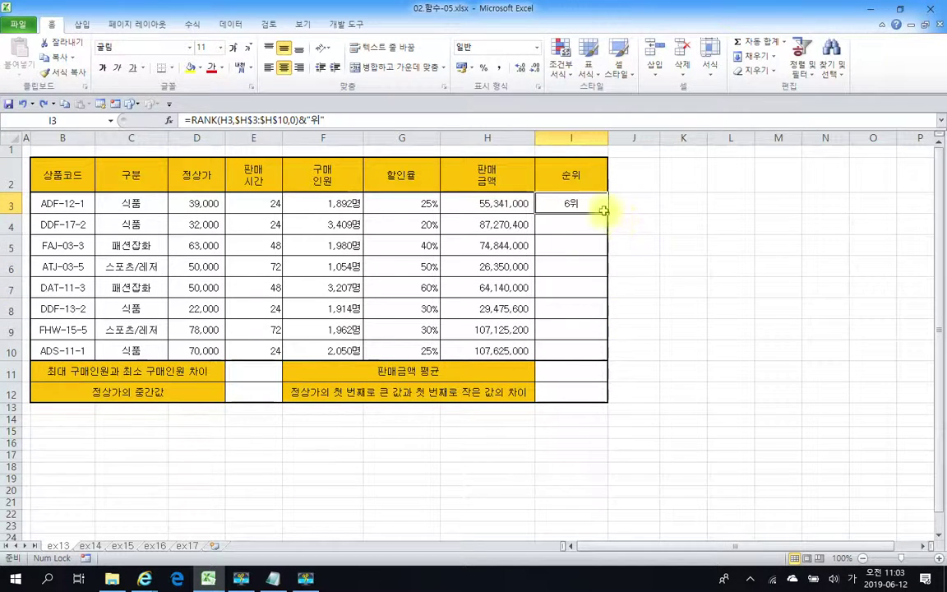
Fill the rank formula from I3 down to I10 without copying the cell formatting
{"action": "left_click_drag", "start_coordinate": [607, 213], "coordinate": [606, 358]}
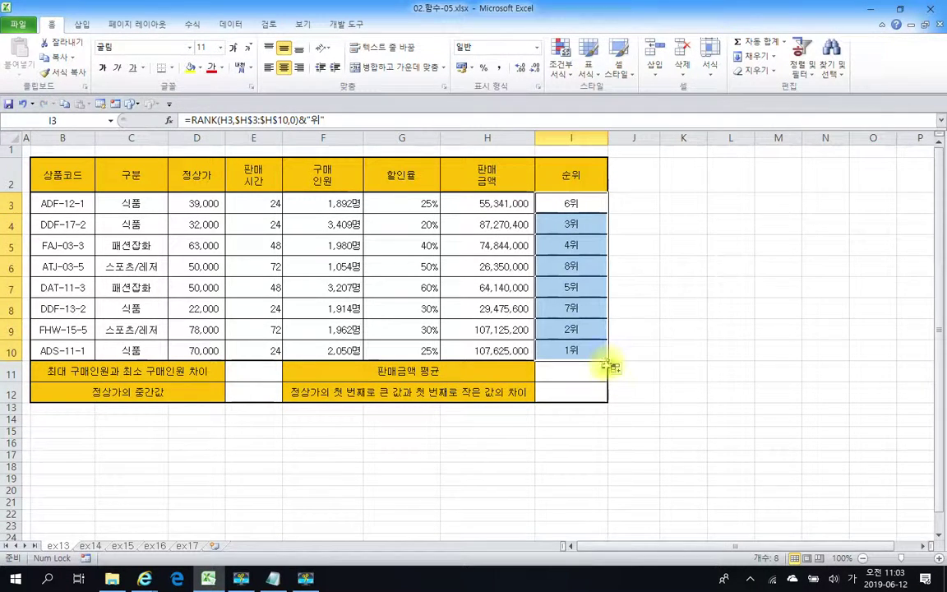
{"action": "left_click", "coordinate": [619, 370]}
{"action": "left_click", "coordinate": [578, 416]}
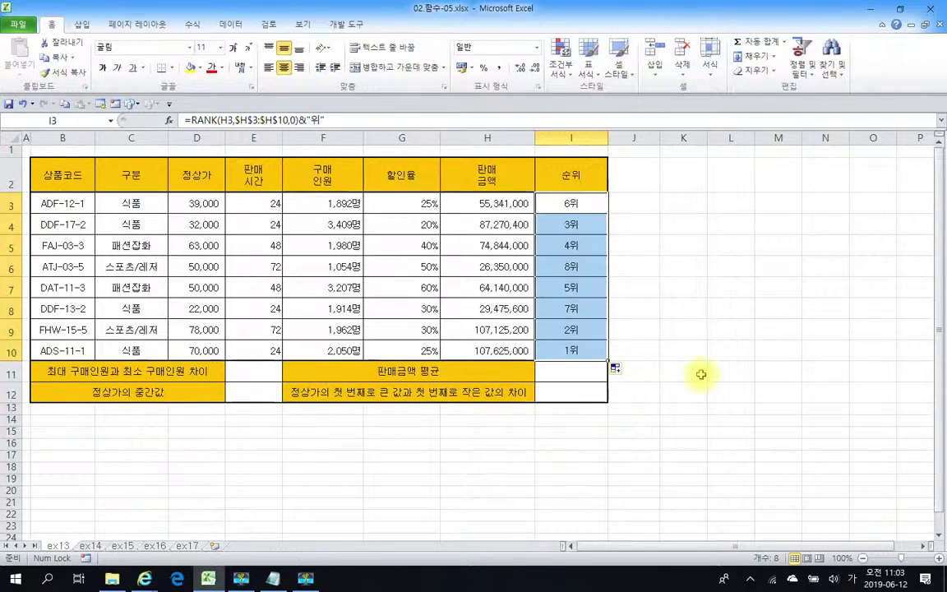
{"action": "left_click", "coordinate": [697, 374]}
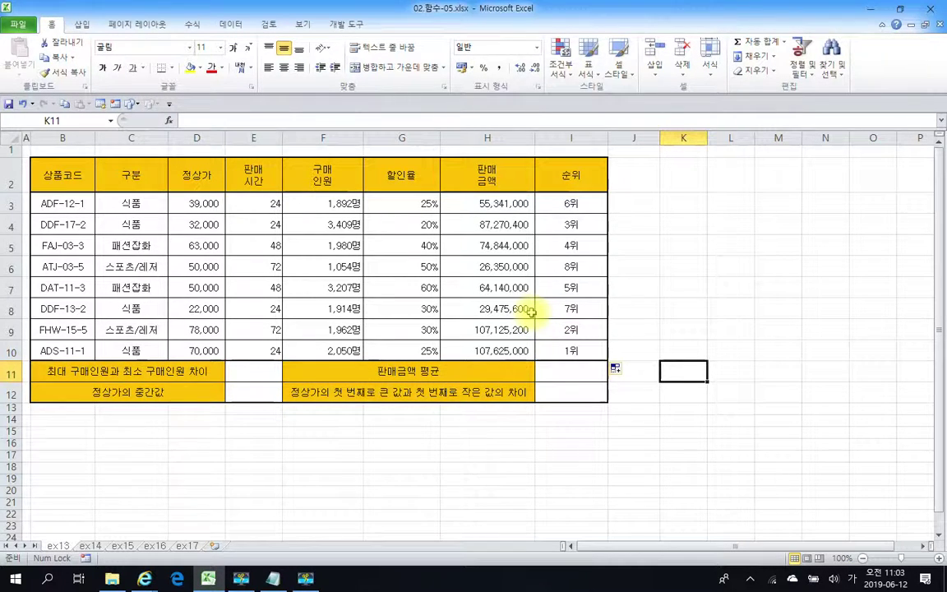
Inspect the underlying content of F3, the first 구매인원 value, before calculating the maximum and minimum difference
{"action": "left_click", "coordinate": [228, 367]}
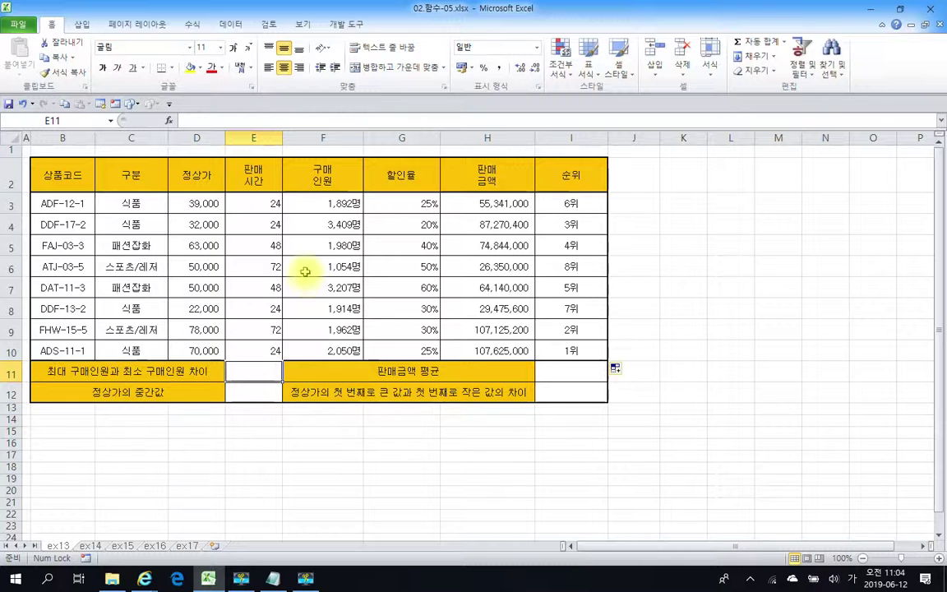
{"action": "mouse_move", "coordinate": [285, 191]}
{"action": "left_mouse_down"}
{"action": "mouse_move", "coordinate": [364, 330]}
{"action": "mouse_move", "coordinate": [364, 360]}
{"action": "left_mouse_up"}
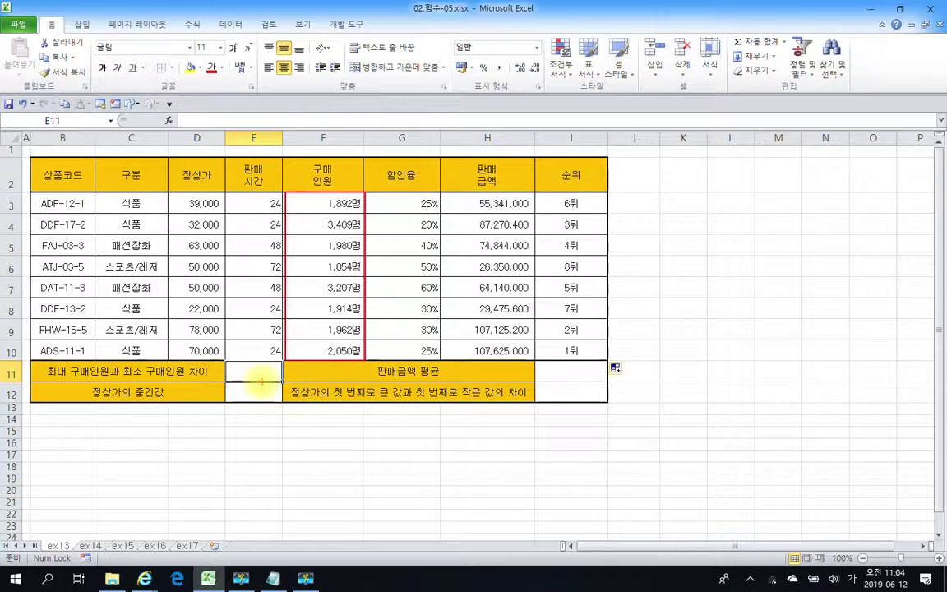
{"action": "key", "text": "Escape"}
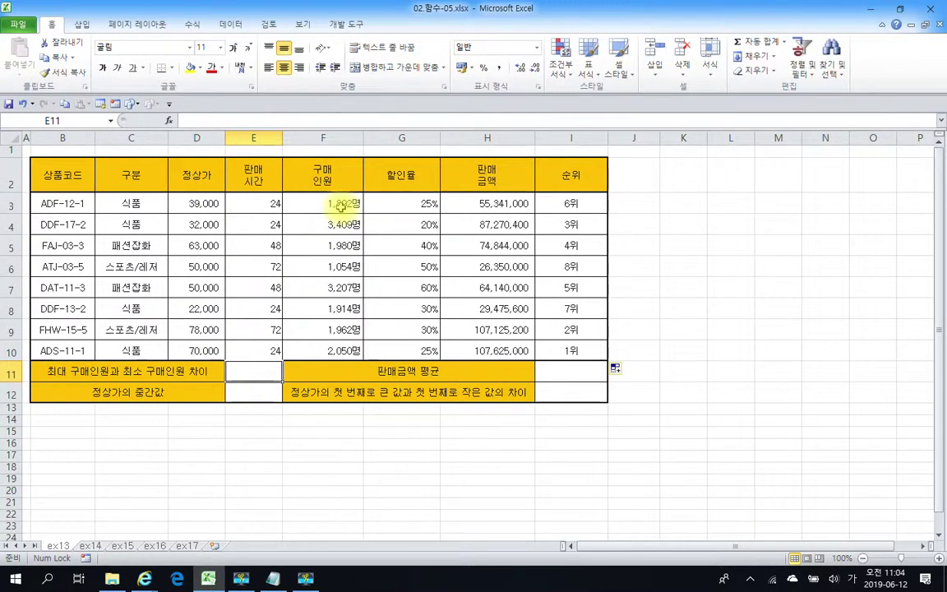
{"action": "left_click", "coordinate": [341, 206]}
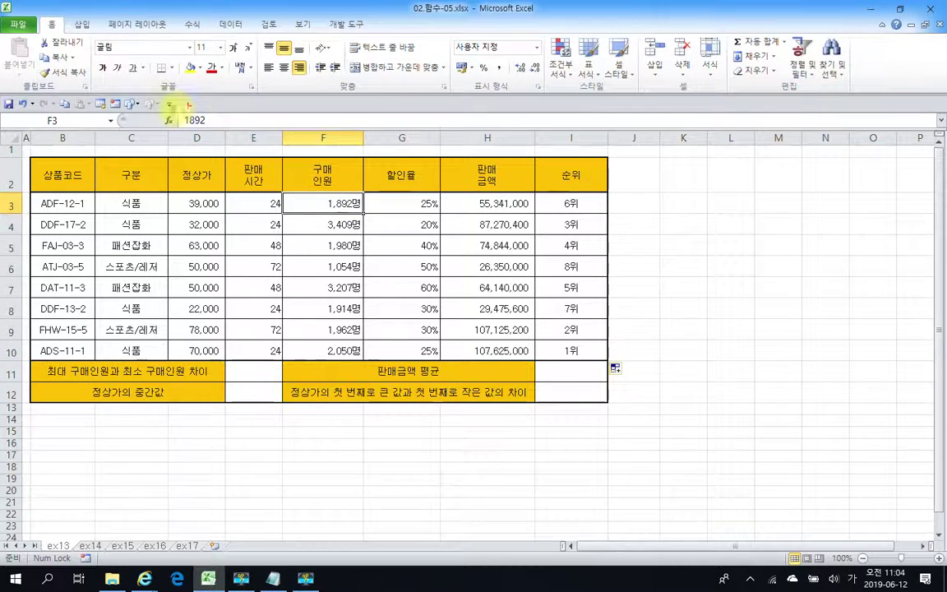
{"action": "left_click_drag", "start_coordinate": [170, 111], "coordinate": [213, 132]}
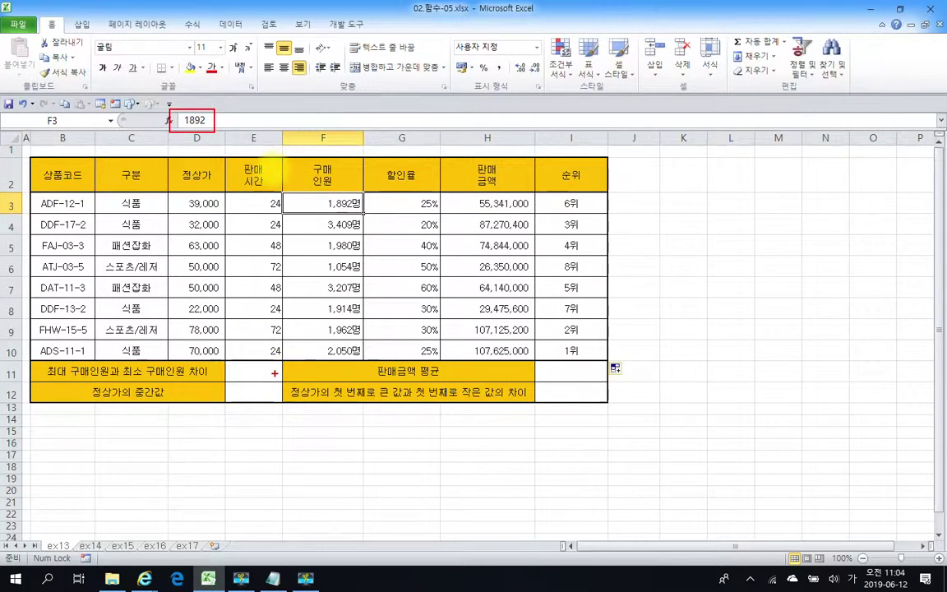
Start a formula in E11 with MAX over the 구매인원 range F3:F10
{"action": "left_click", "coordinate": [243, 376]}
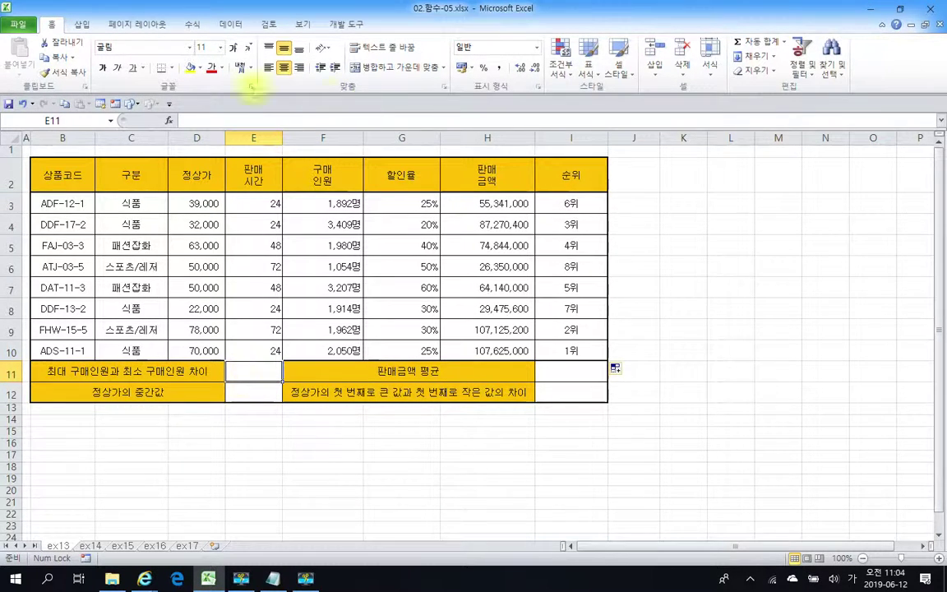
{"action": "left_click", "coordinate": [212, 121]}
{"action": "type", "text": "=ㅡ"}
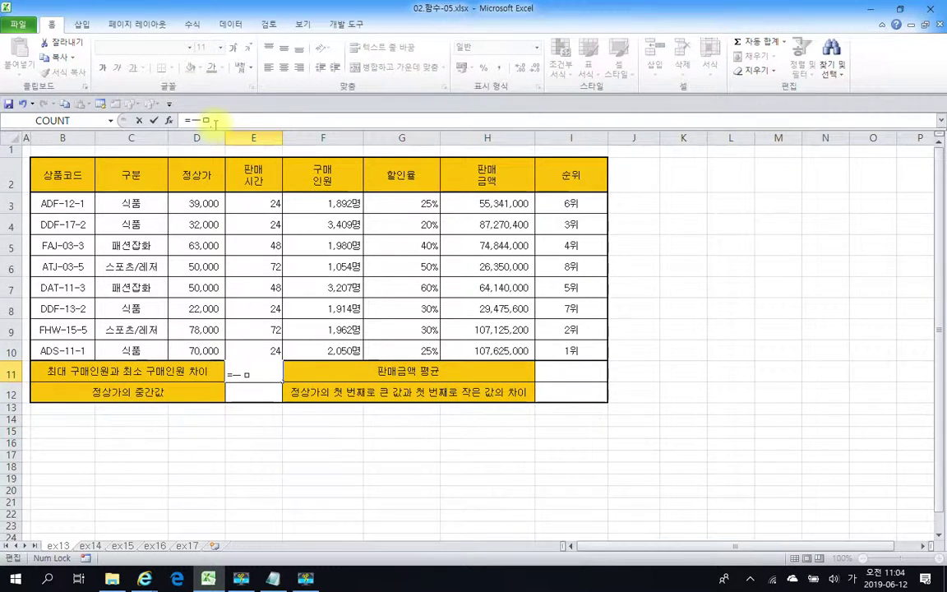
{"action": "key", "text": "BackSpace"}
{"action": "key", "text": "Hangul"}
{"action": "type", "text": "ma"}
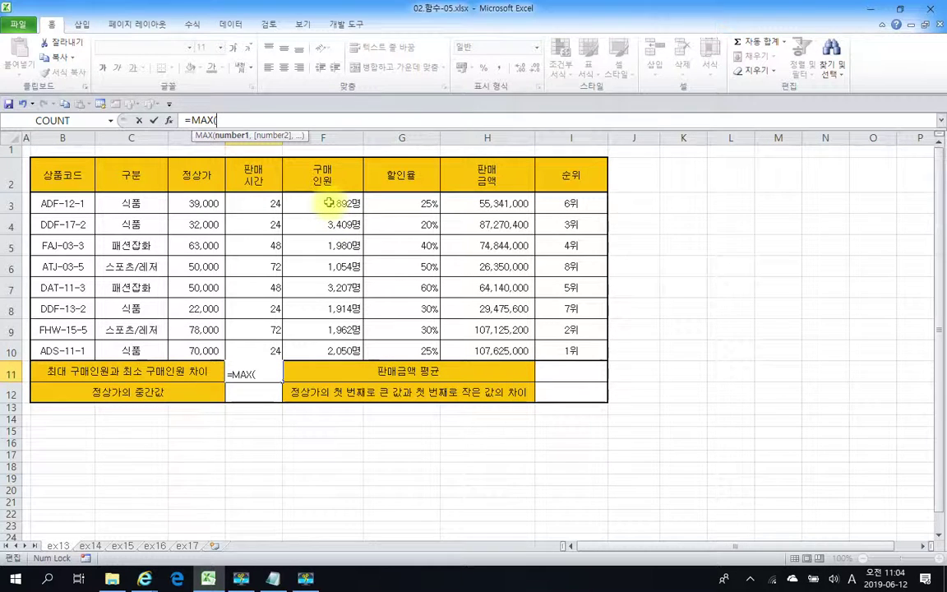
{"action": "left_click_drag", "start_coordinate": [328, 202], "coordinate": [328, 342]}
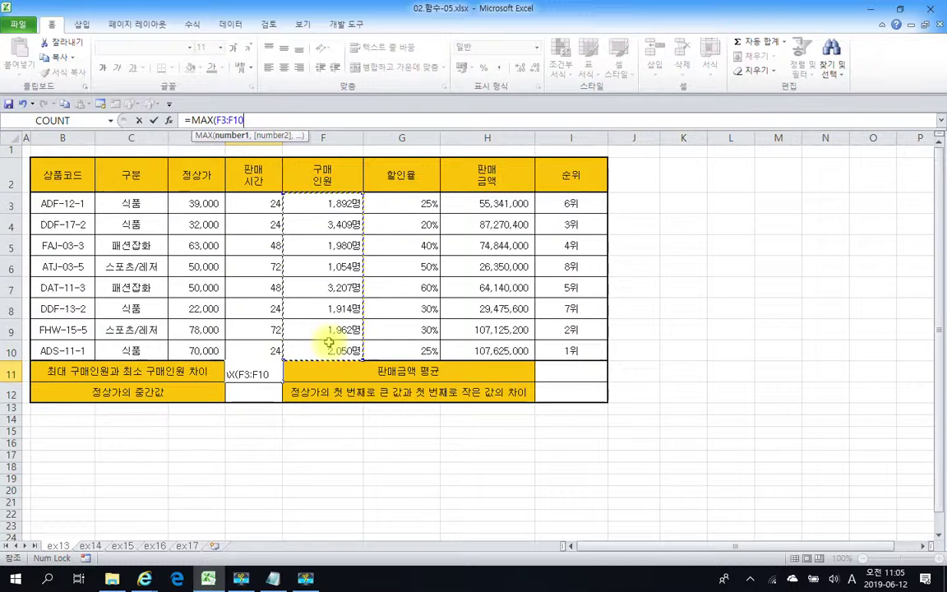
Subtract MIN(F3:F10) in the E11 formula and commit it as =MAX(F3:F10)-MIN(F3:F10)
{"action": "type", "text": ")-mi"}
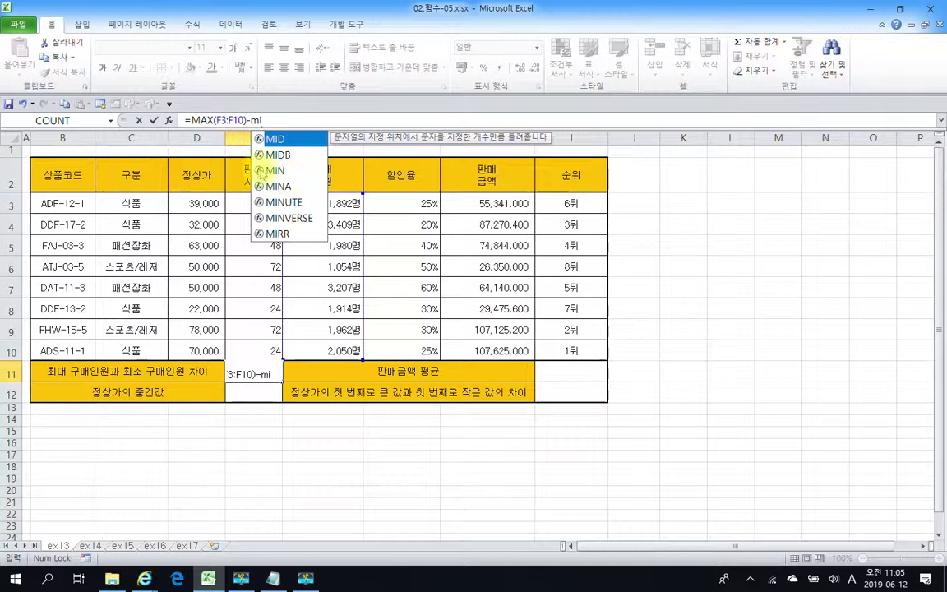
{"action": "double_click", "coordinate": [259, 170]}
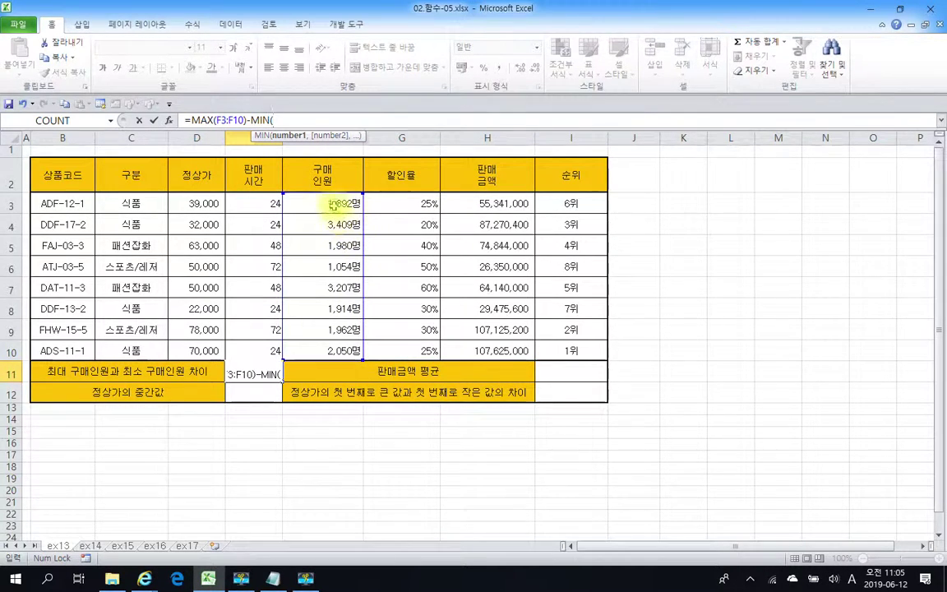
{"action": "left_click_drag", "start_coordinate": [332, 205], "coordinate": [314, 344]}
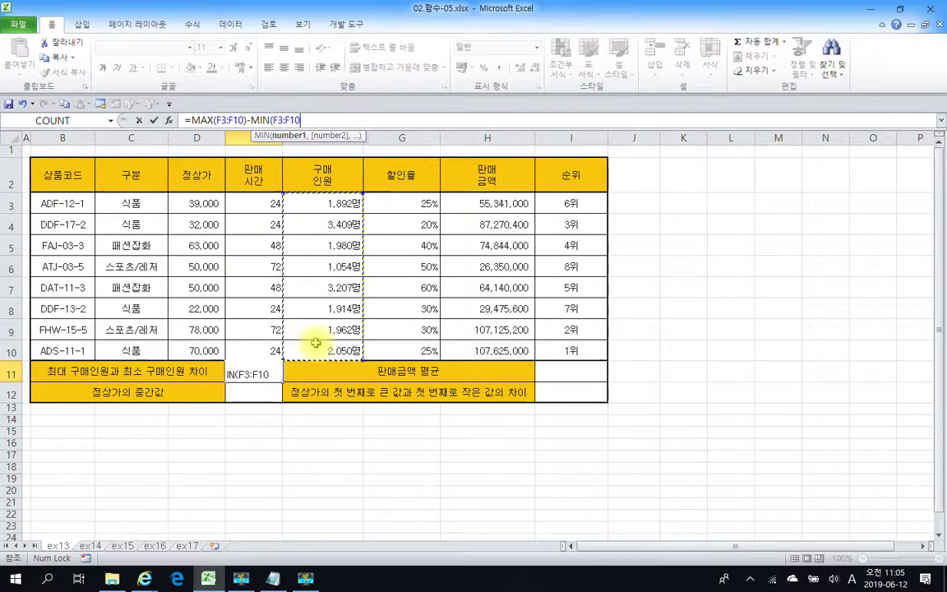
{"action": "type", "text": ")"}
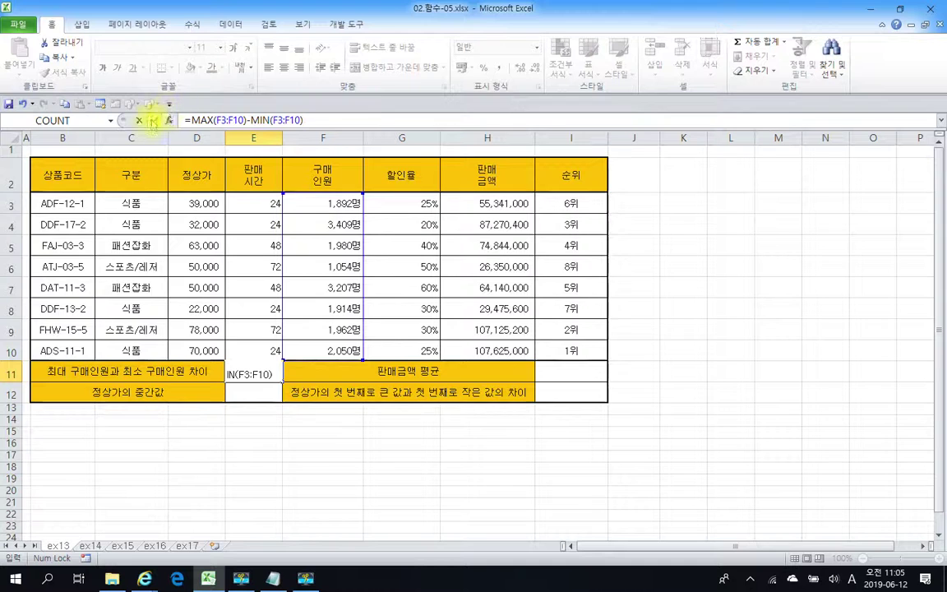
{"action": "left_click", "coordinate": [120, 126]}
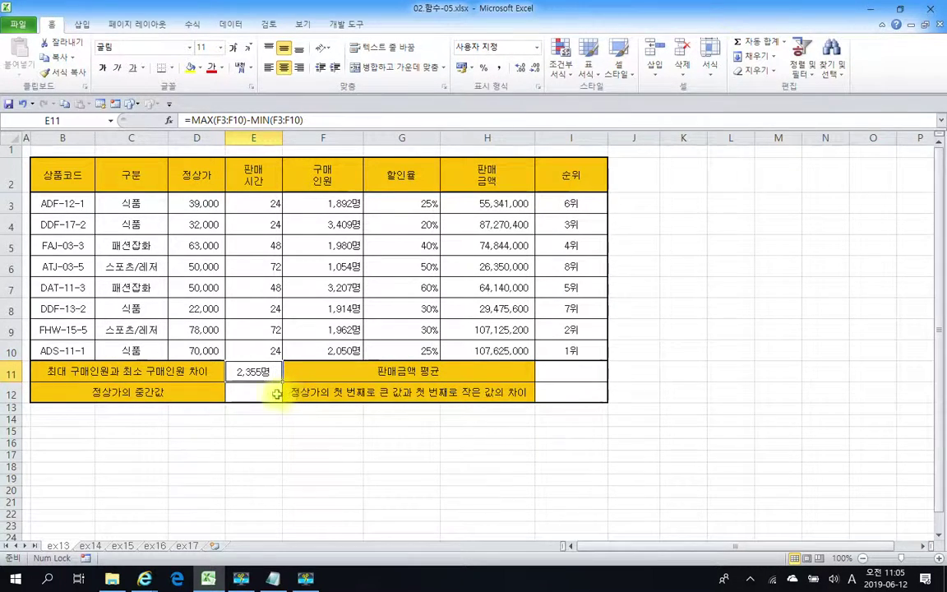
Calculate the median of the 정상가 values in E12 with =MEDIAN(D3:D10)
{"action": "left_click", "coordinate": [276, 393]}
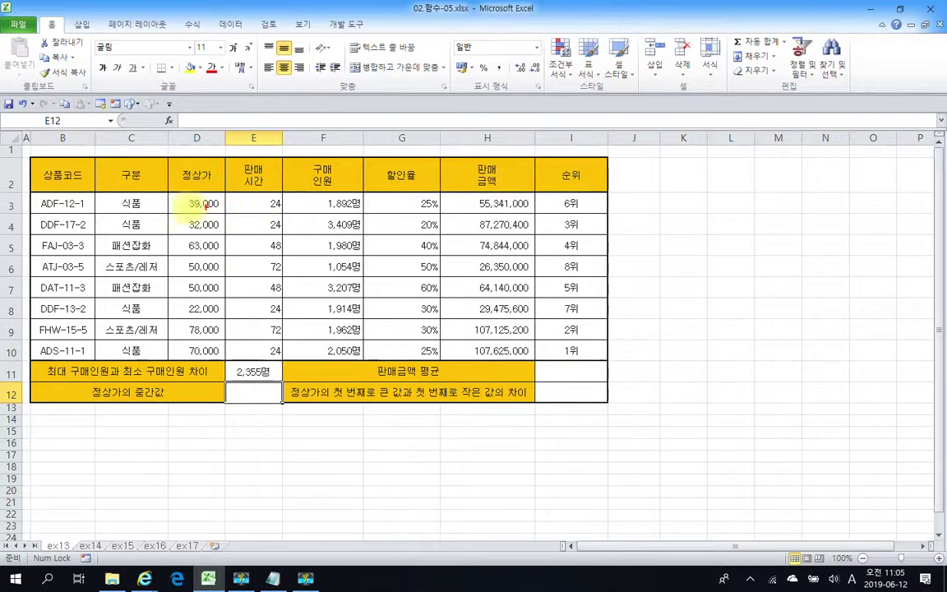
{"action": "mouse_move", "coordinate": [176, 194]}
{"action": "left_mouse_down"}
{"action": "mouse_move", "coordinate": [220, 236]}
{"action": "mouse_move", "coordinate": [230, 356]}
{"action": "left_mouse_up"}
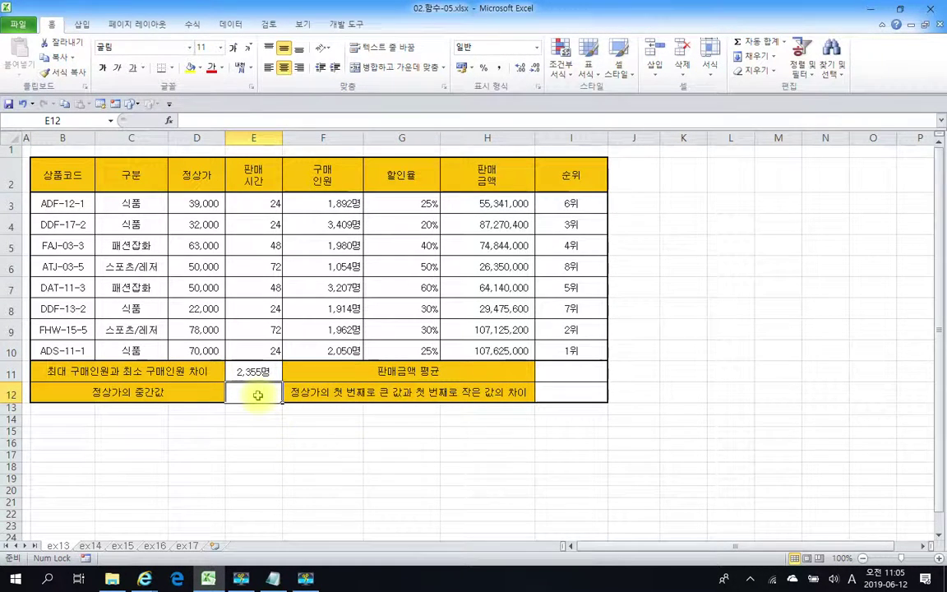
{"action": "left_click", "coordinate": [196, 121]}
{"action": "type", "text": "="}
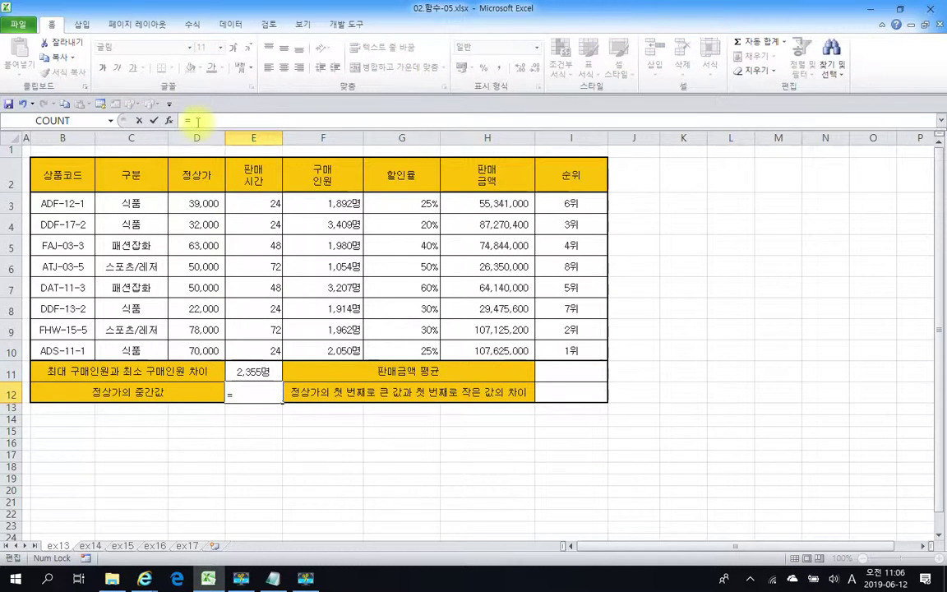
{"action": "type", "text": "me"}
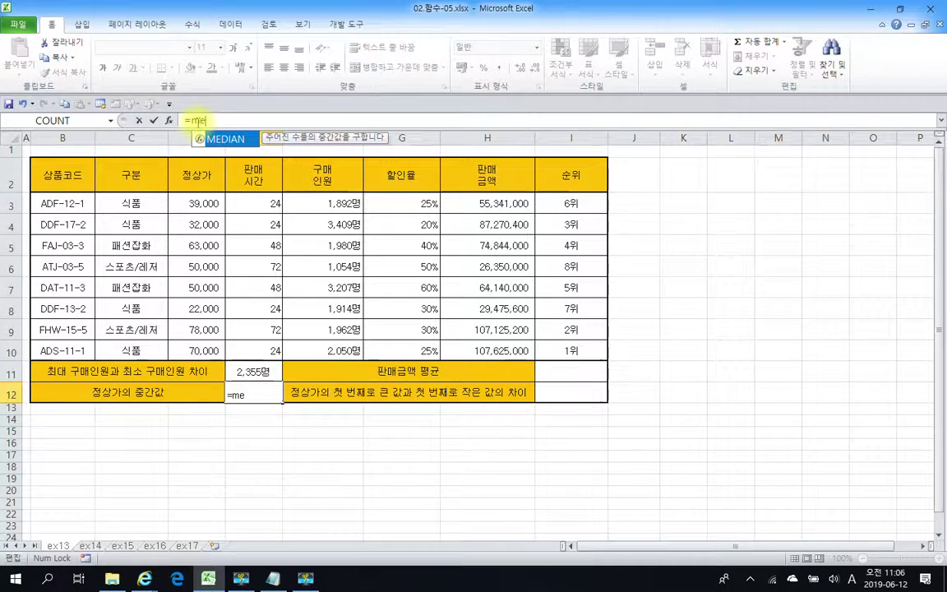
{"action": "double_click", "coordinate": [218, 138]}
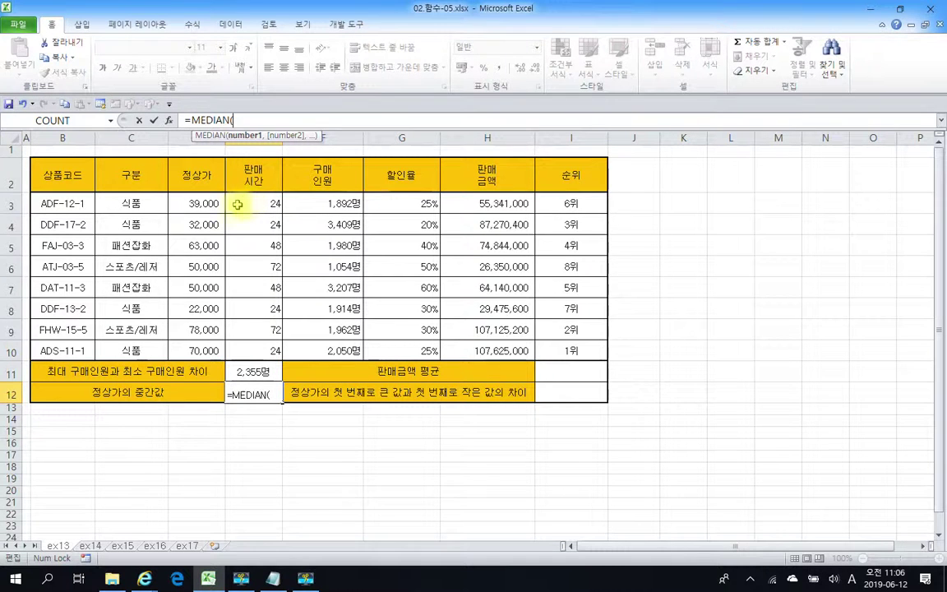
{"action": "left_click_drag", "start_coordinate": [193, 203], "coordinate": [192, 340]}
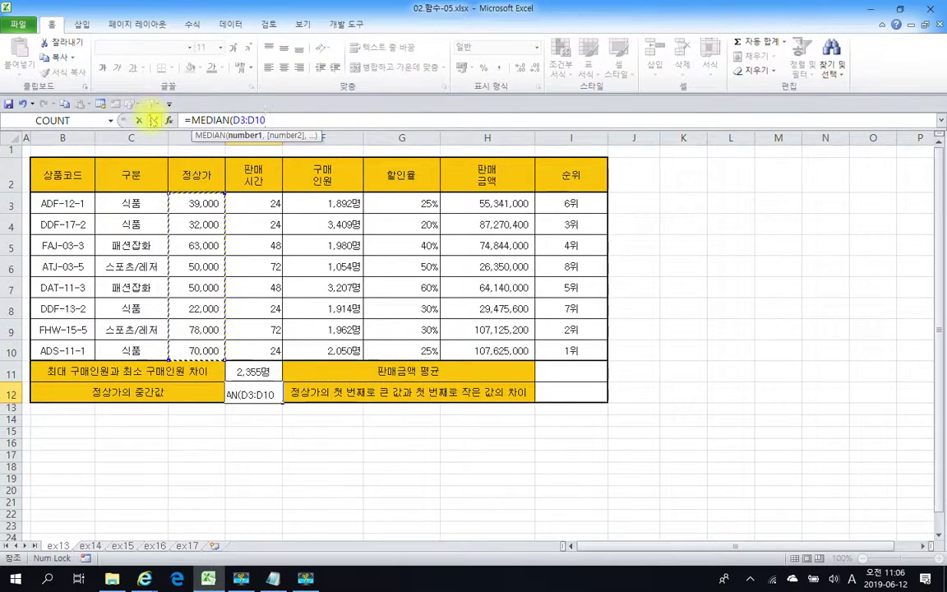
{"action": "left_click", "coordinate": [153, 120]}
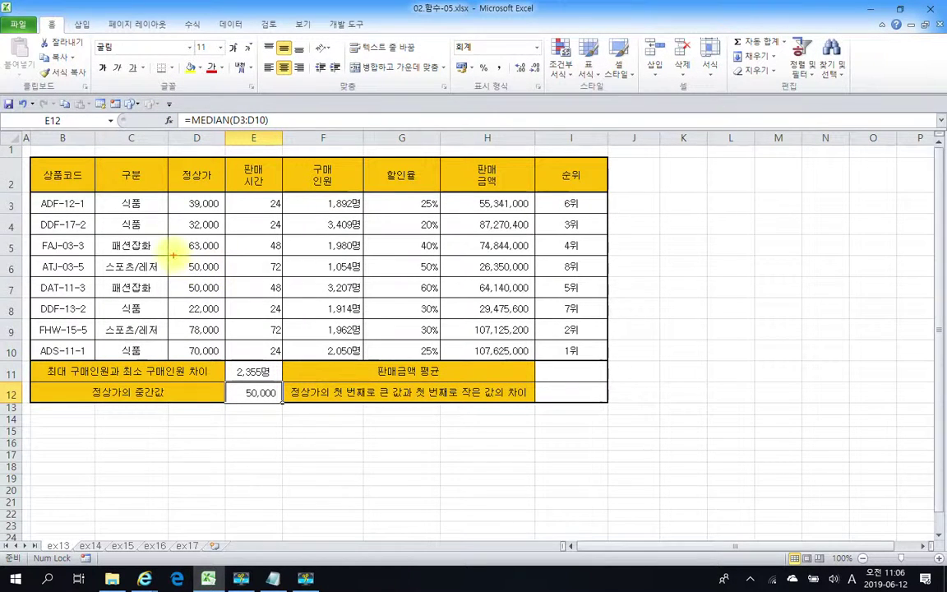
{"action": "left_click_drag", "start_coordinate": [173, 258], "coordinate": [230, 277]}
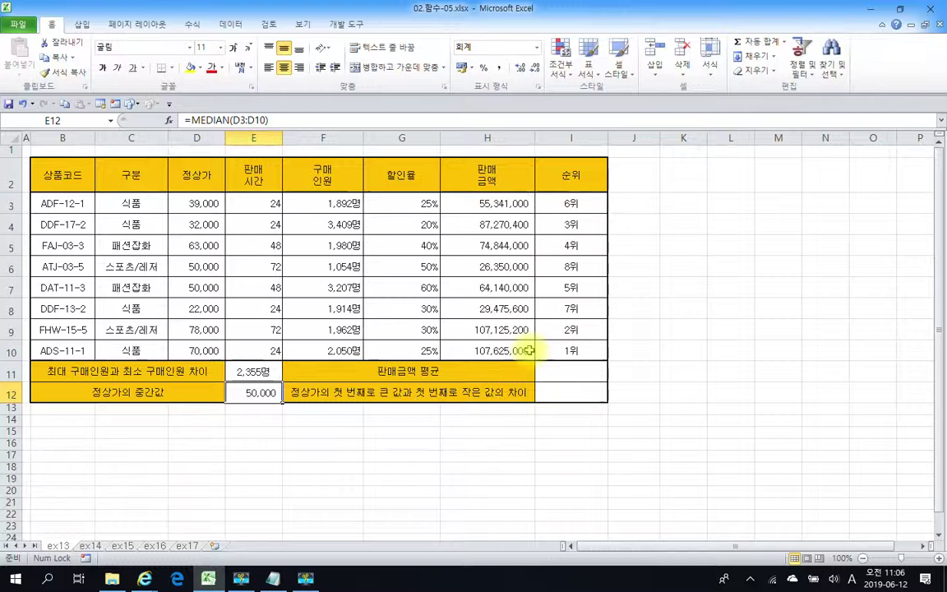
Calculate the average of the 판매금액 values in I11 with =AVERAGE(H3:H10)
{"action": "left_click", "coordinate": [570, 372]}
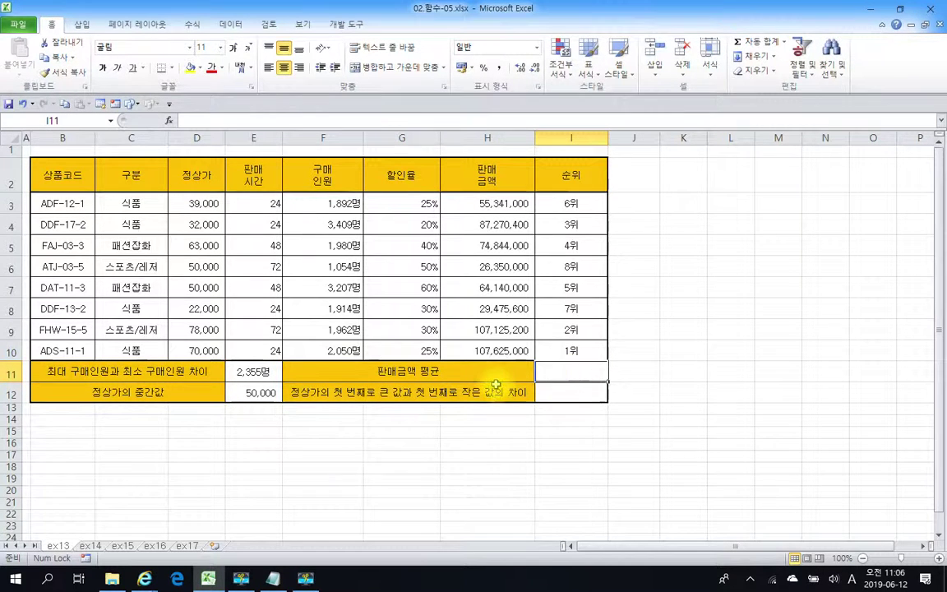
{"action": "left_click_drag", "start_coordinate": [453, 204], "coordinate": [493, 351]}
{"action": "left_click", "coordinate": [551, 376]}
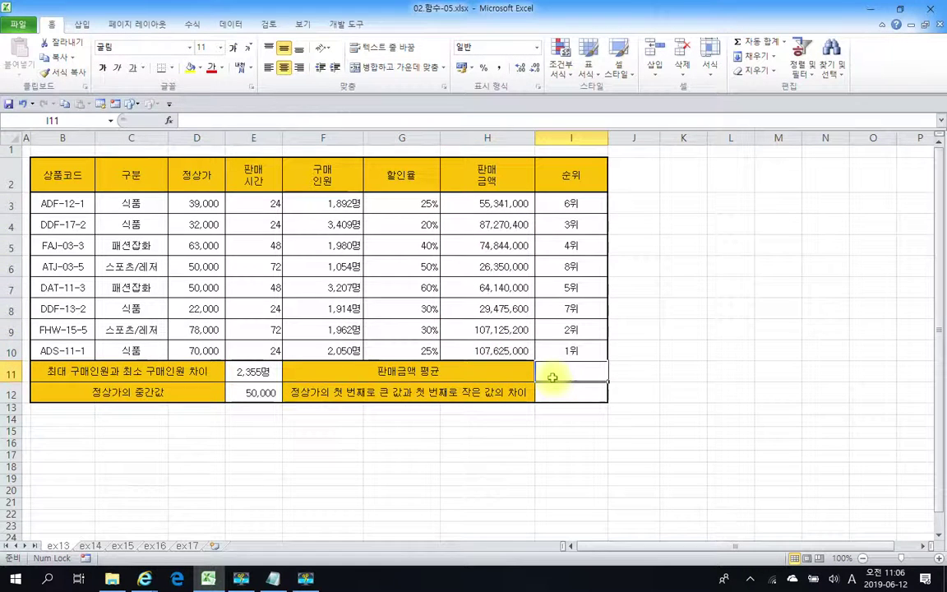
{"action": "left_click", "coordinate": [204, 118]}
{"action": "type", "text": "="}
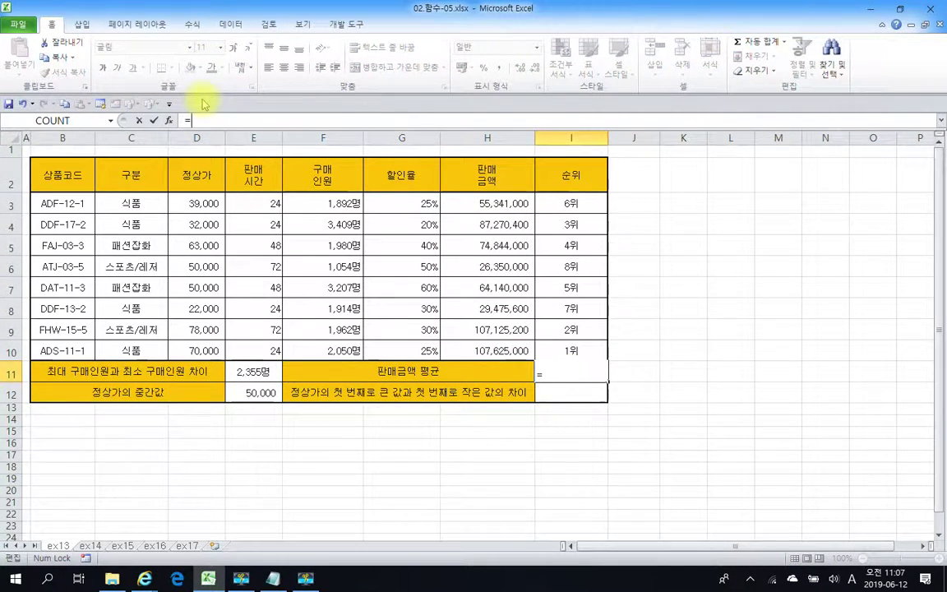
{"action": "type", "text": "av"}
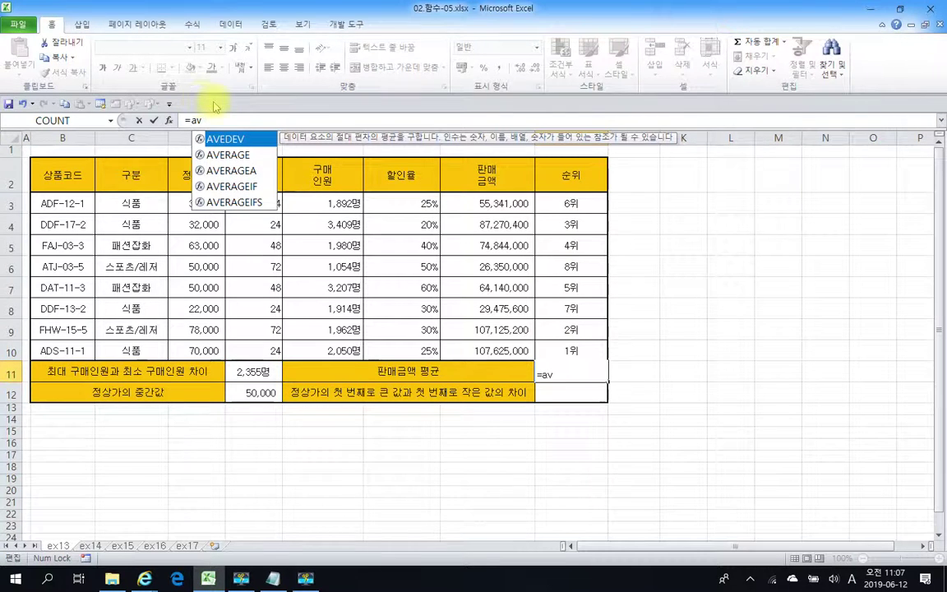
{"action": "double_click", "coordinate": [245, 158]}
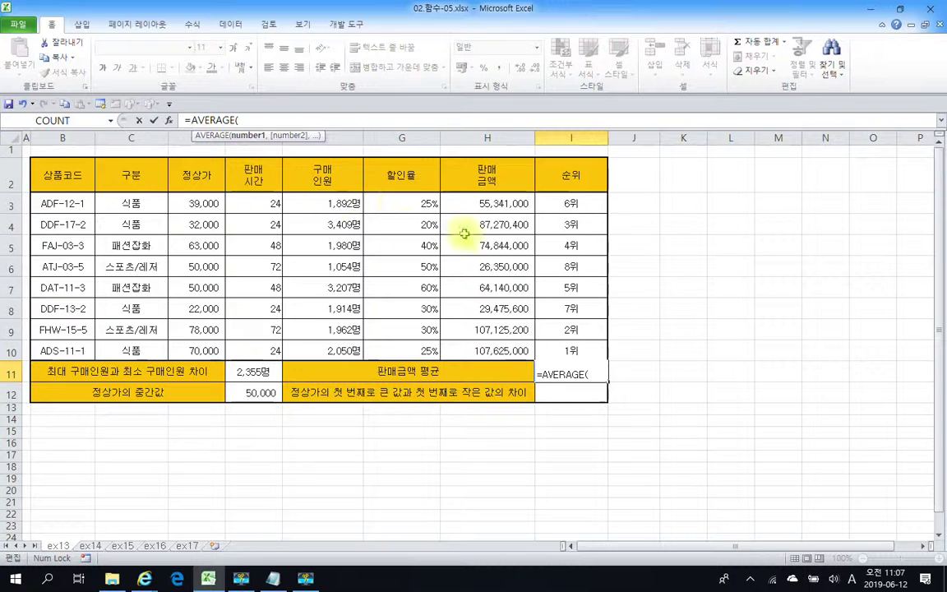
{"action": "left_click_drag", "start_coordinate": [490, 207], "coordinate": [497, 345]}
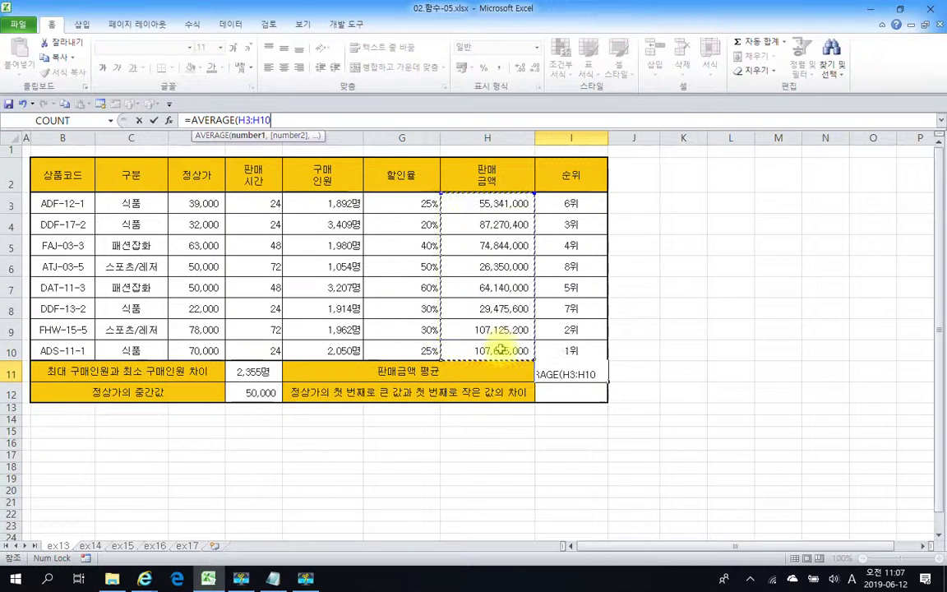
{"action": "left_click", "coordinate": [154, 121]}
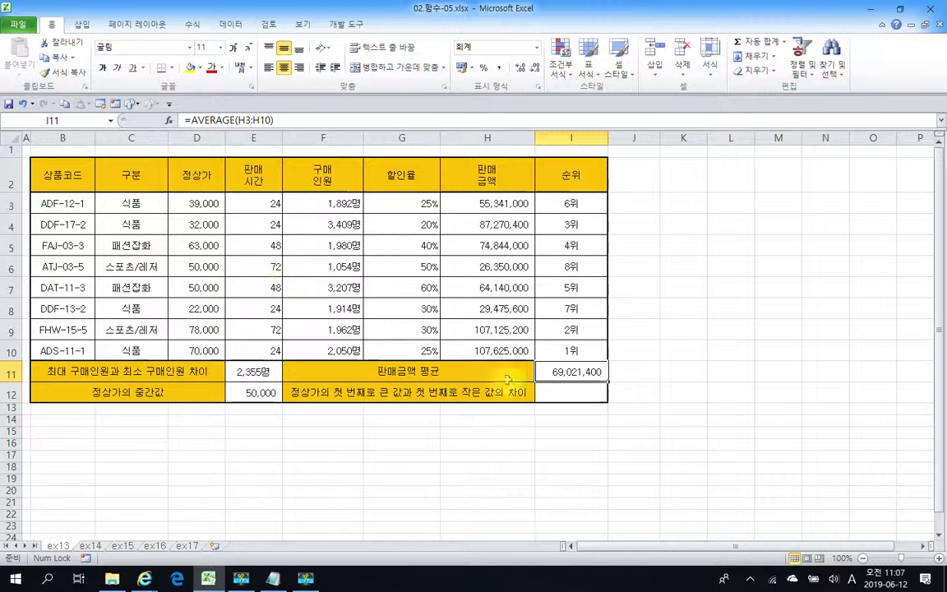
Review the MAX and MIN functions in the E11 formula as a reference for the difference needed in I12
{"action": "left_click", "coordinate": [574, 396]}
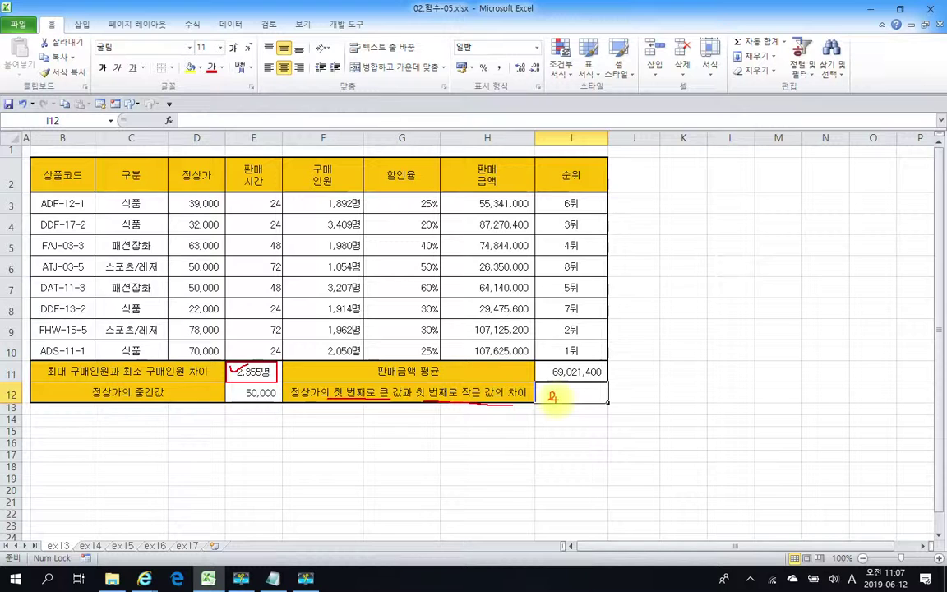
{"action": "key", "text": "Escape"}
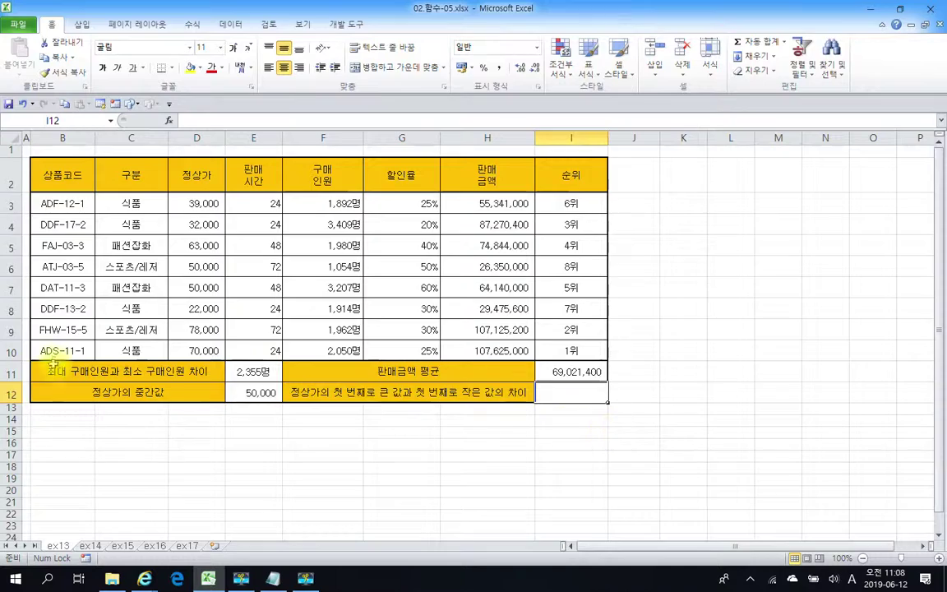
{"action": "left_click", "coordinate": [245, 371]}
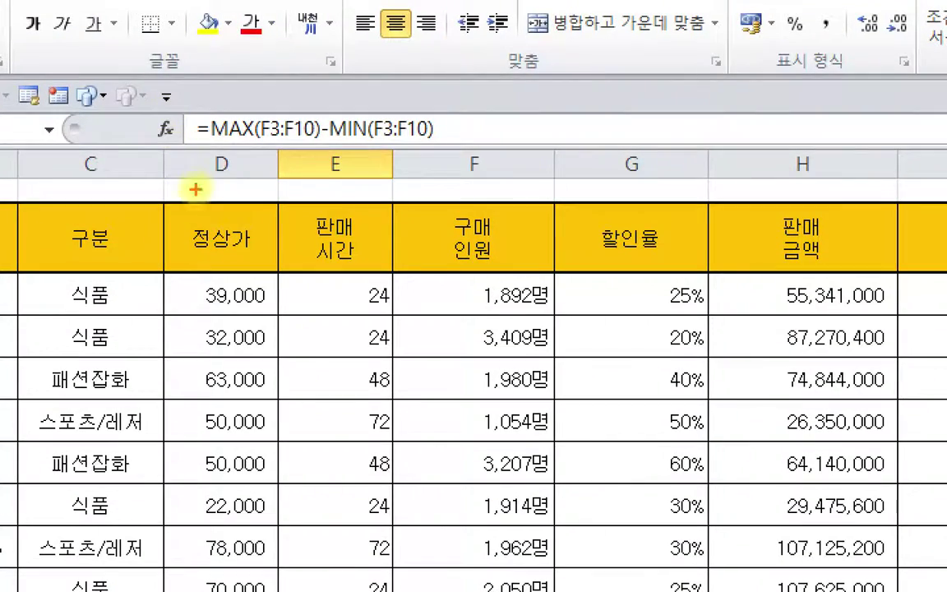
{"action": "left_click_drag", "start_coordinate": [211, 143], "coordinate": [248, 138]}
{"action": "left_click_drag", "start_coordinate": [335, 144], "coordinate": [365, 143]}
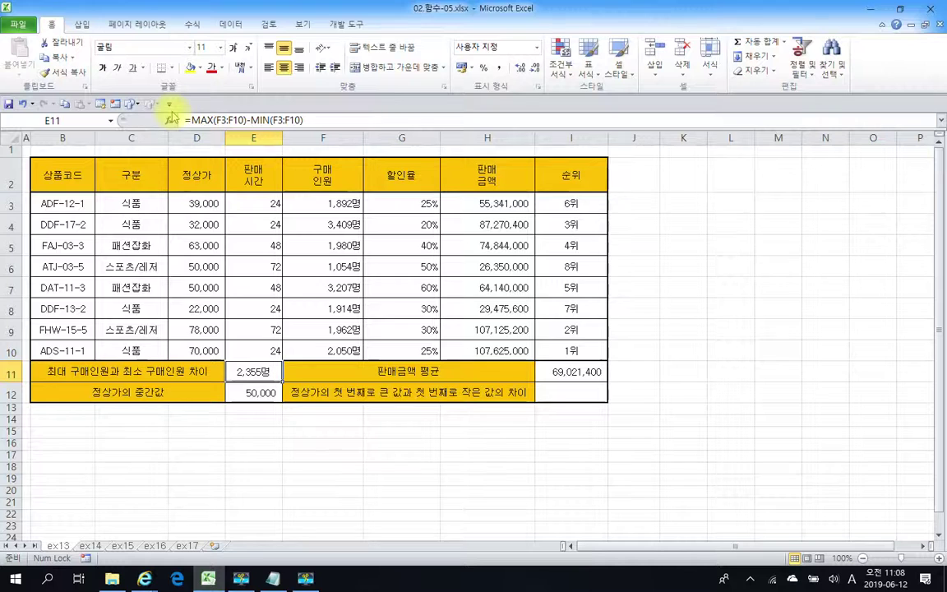
Start the I12 formula with the largest 정상가 value, =LARGE(D3:D10,1), followed by a minus sign
{"action": "left_click", "coordinate": [575, 398]}
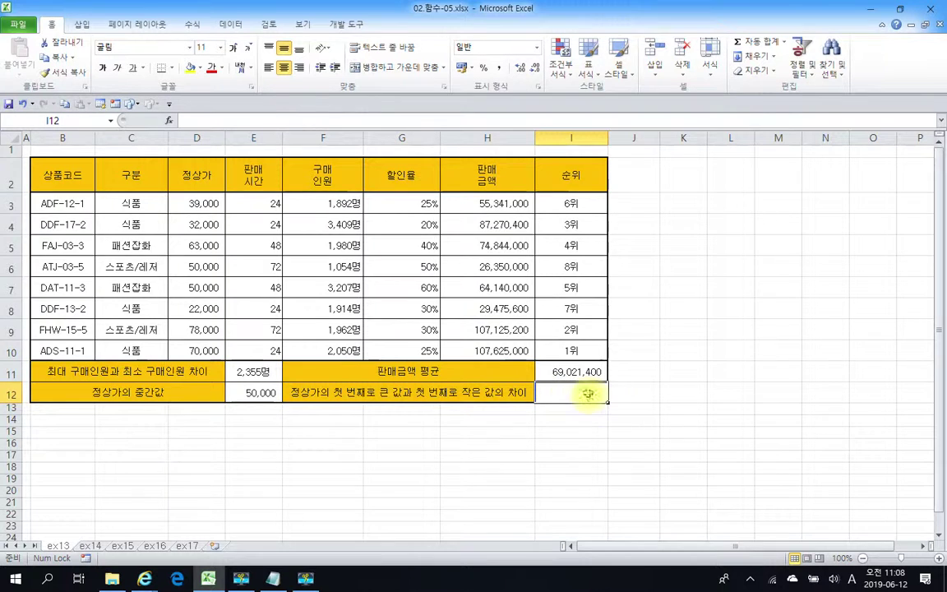
{"action": "left_click", "coordinate": [253, 121]}
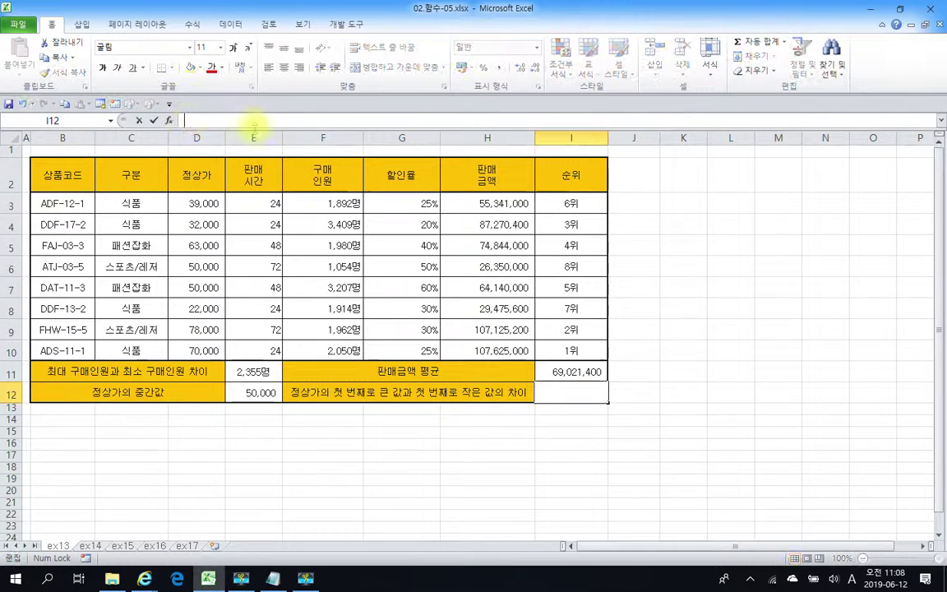
{"action": "type", "text": "=la"}
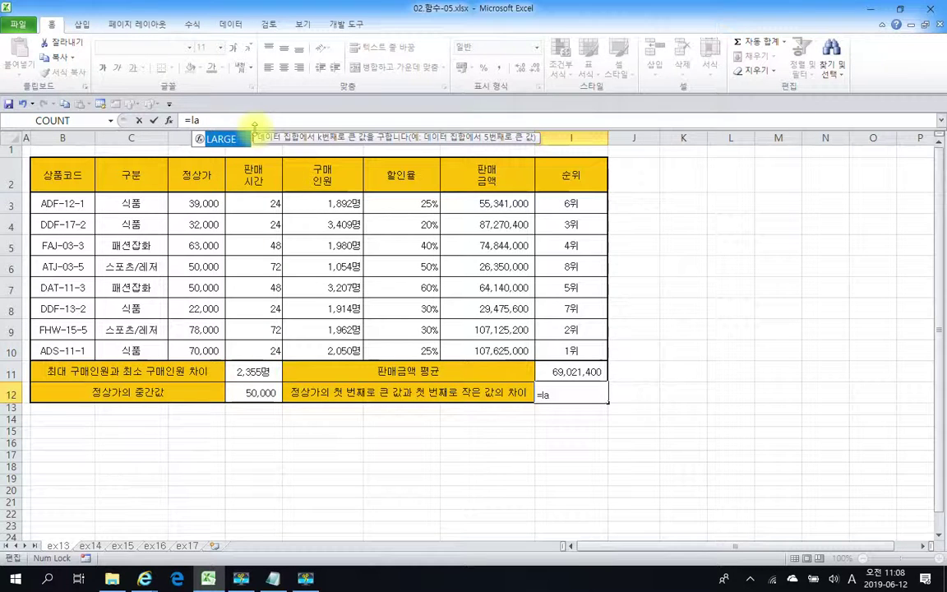
{"action": "double_click", "coordinate": [229, 140]}
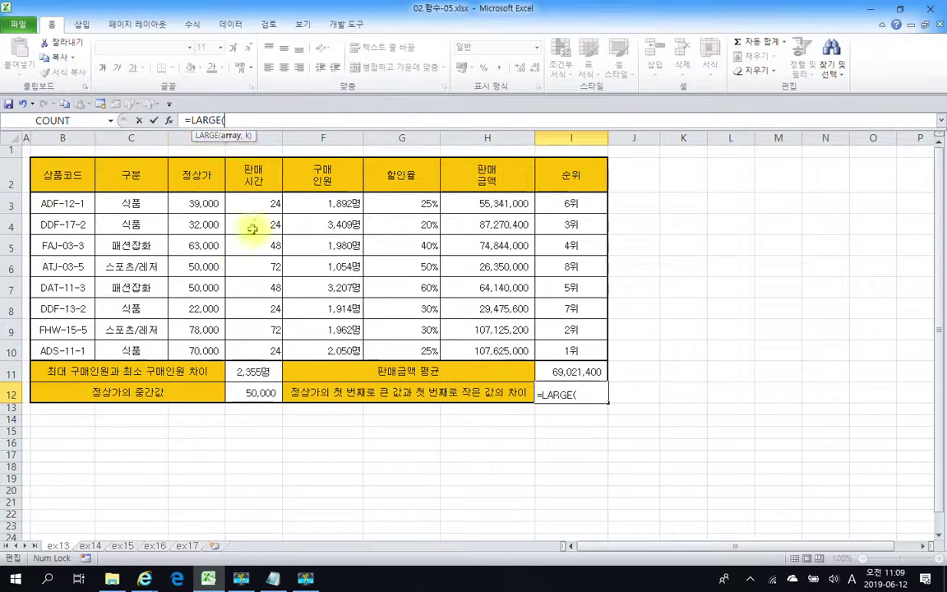
{"action": "left_click_drag", "start_coordinate": [205, 212], "coordinate": [189, 347]}
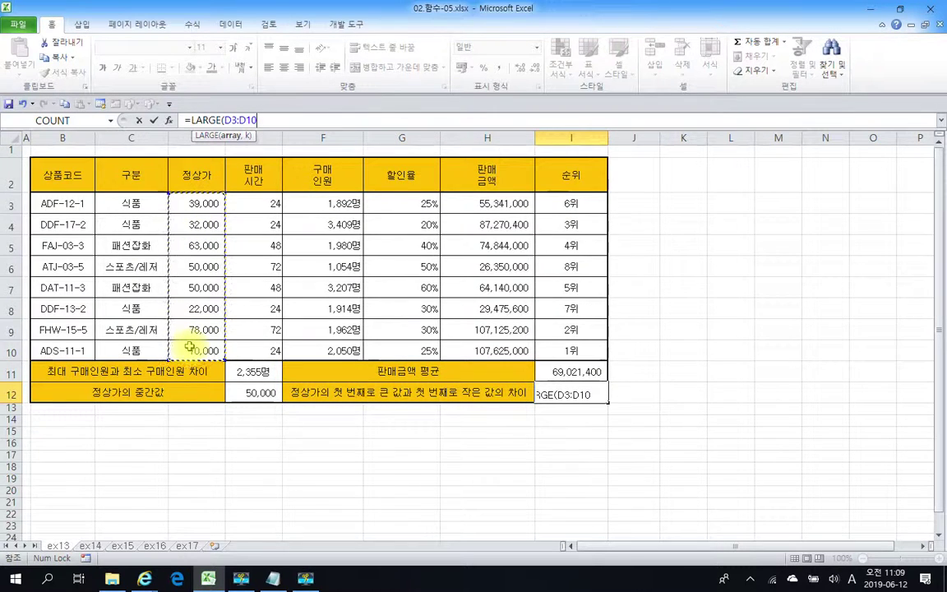
{"action": "type", "text": ","}
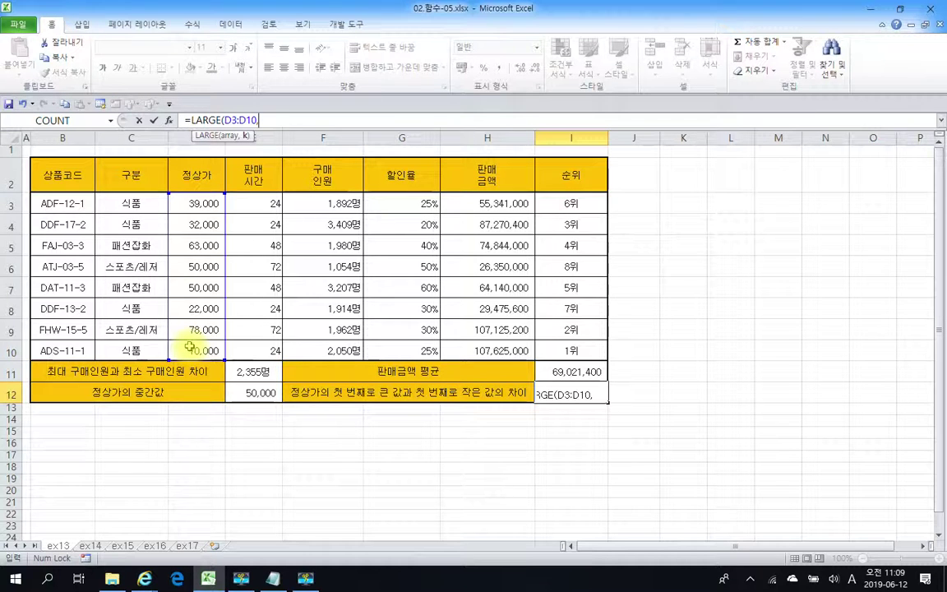
{"action": "type", "text": "1)-"}
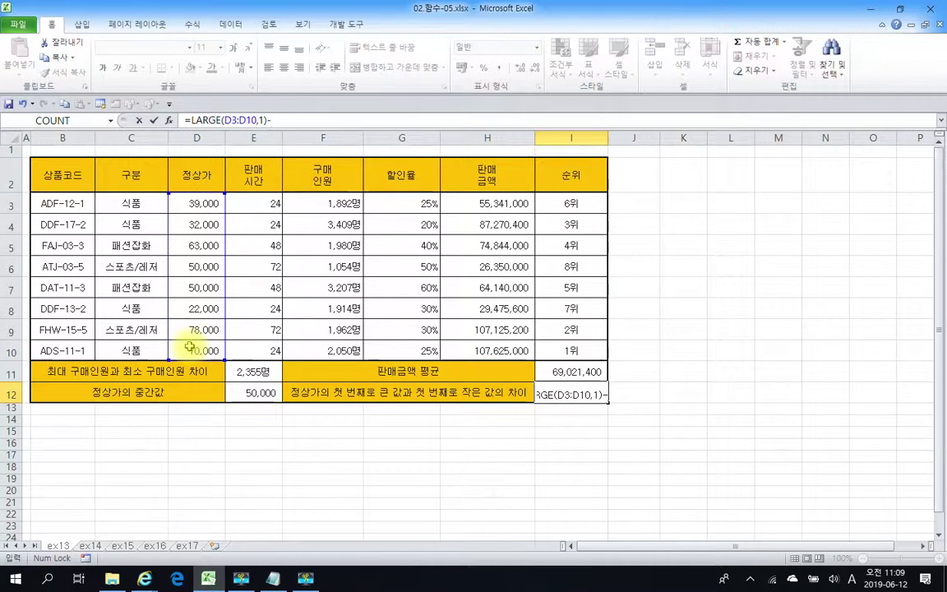
Subtract the smallest 정상가 value with SMALL(D3:D10,1) and commit I12 as =LARGE(D3:D10,1)-SMALL(D3:D10,1)
{"action": "type", "text": "sm"}
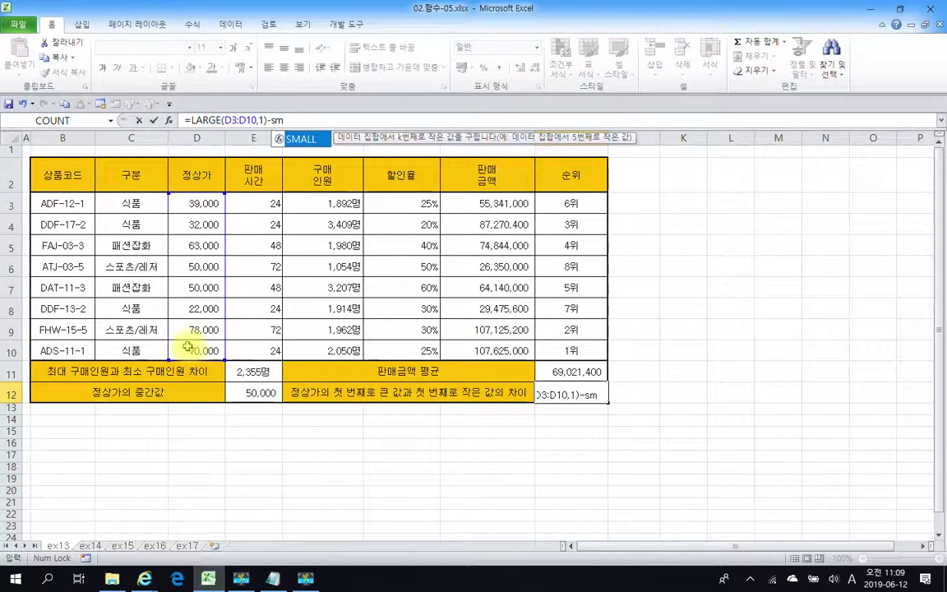
{"action": "double_click", "coordinate": [306, 138]}
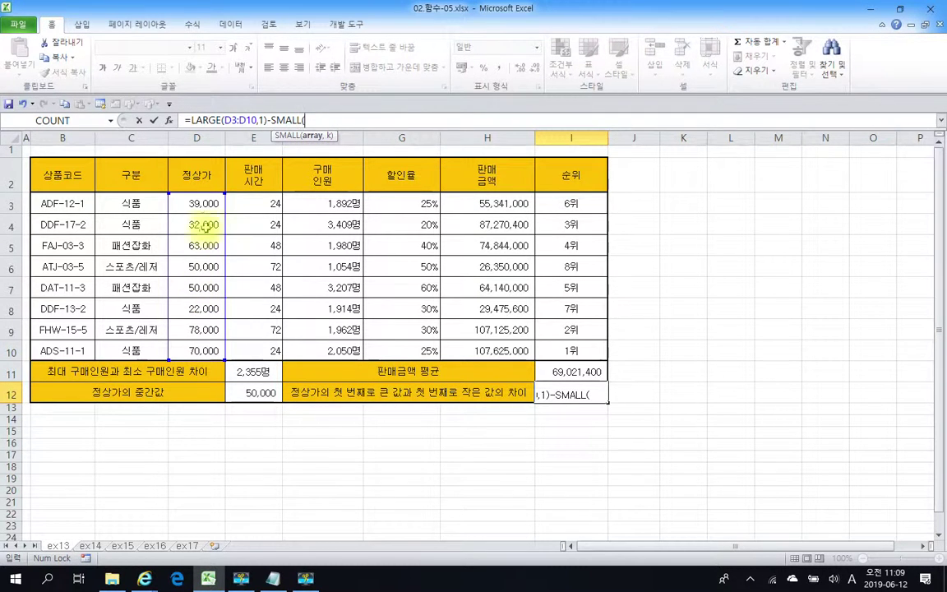
{"action": "left_click_drag", "start_coordinate": [197, 202], "coordinate": [201, 351]}
{"action": "type", "text": ","}
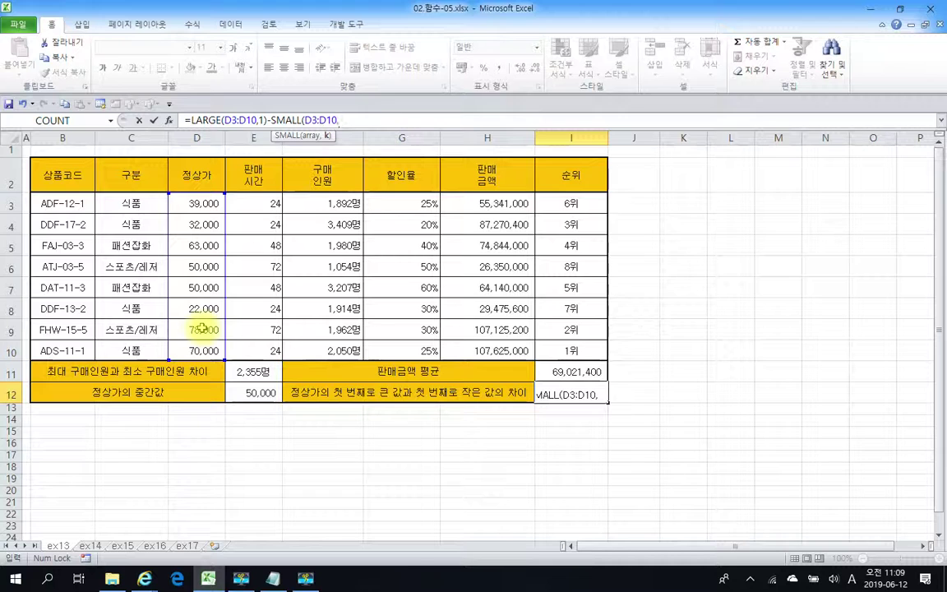
{"action": "type", "text": "1)"}
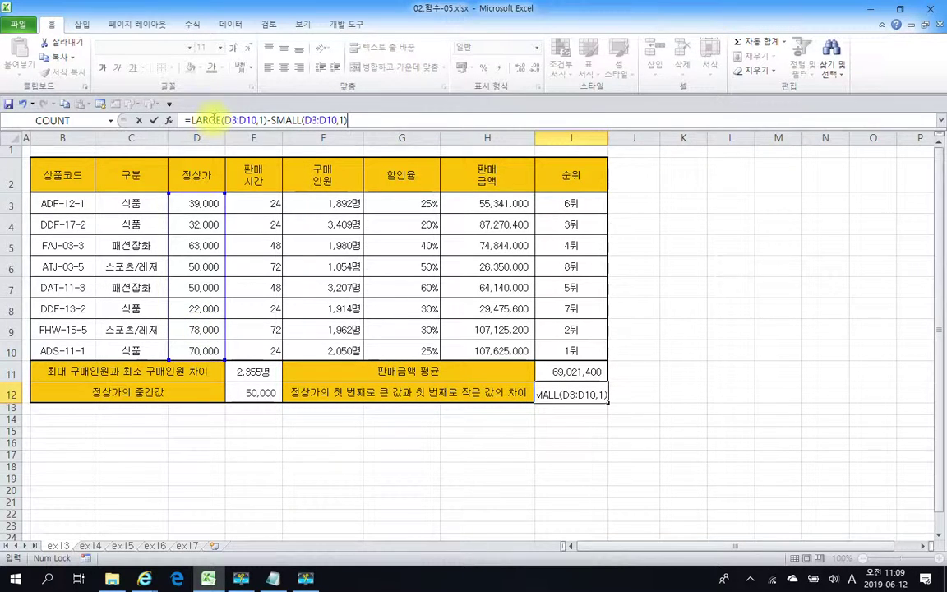
{"action": "left_click", "coordinate": [153, 120]}
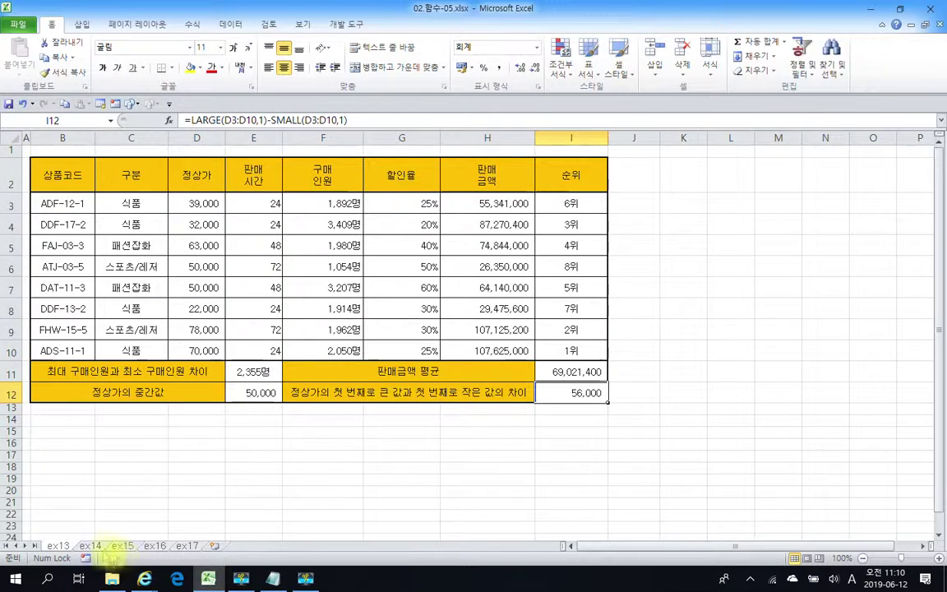
On sheet ex14, calculate the first employee's 평균 in H3 with the AutoSum average, =AVERAGE(E3:G3)
{"action": "left_click", "coordinate": [90, 546]}
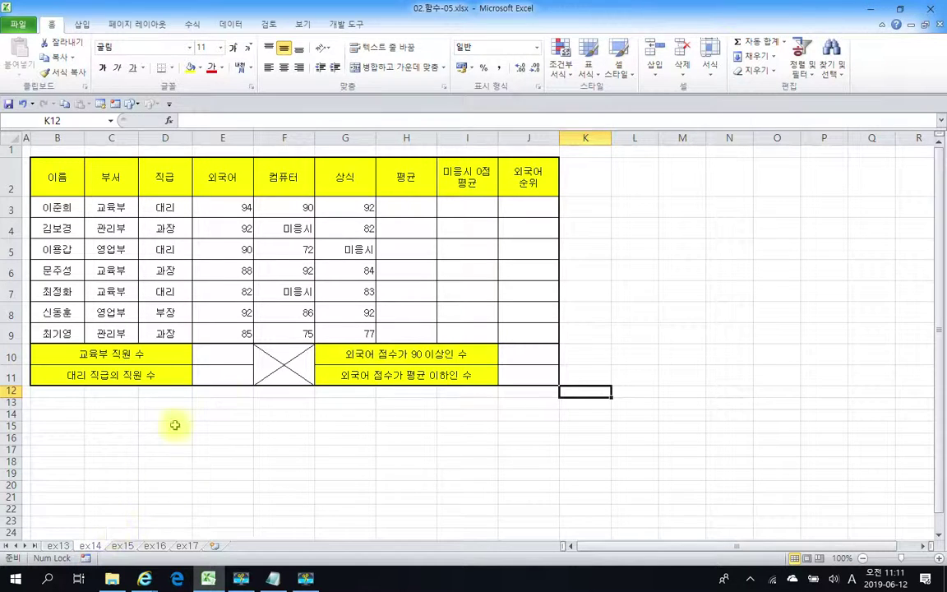
{"action": "left_click", "coordinate": [275, 291]}
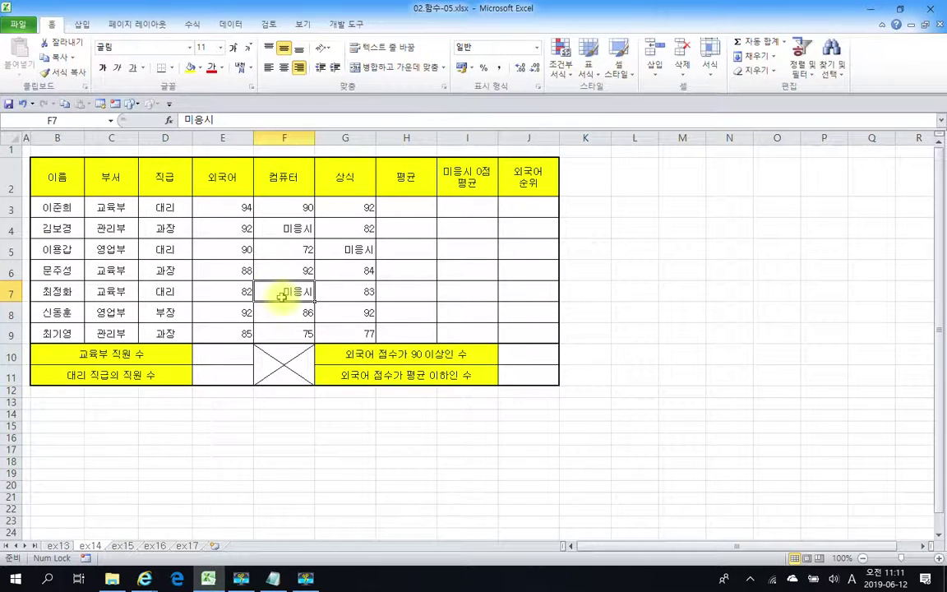
{"action": "left_click", "coordinate": [410, 212]}
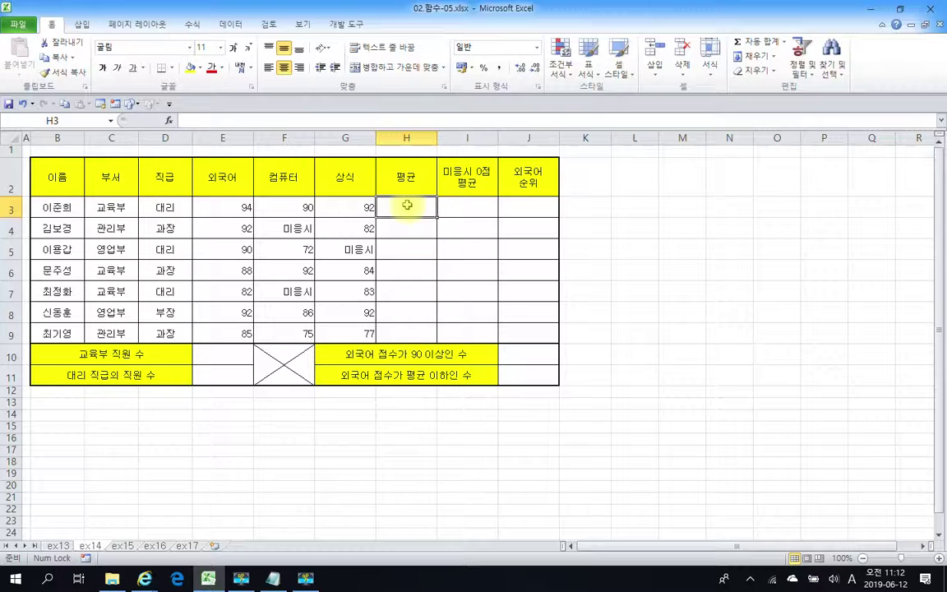
{"action": "left_click", "coordinate": [199, 118]}
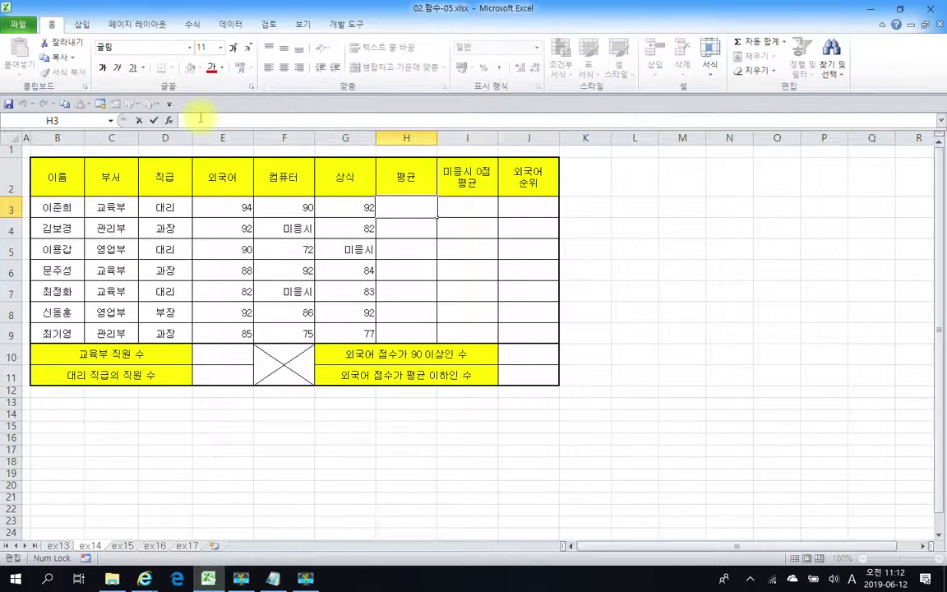
{"action": "key", "text": "Escape"}
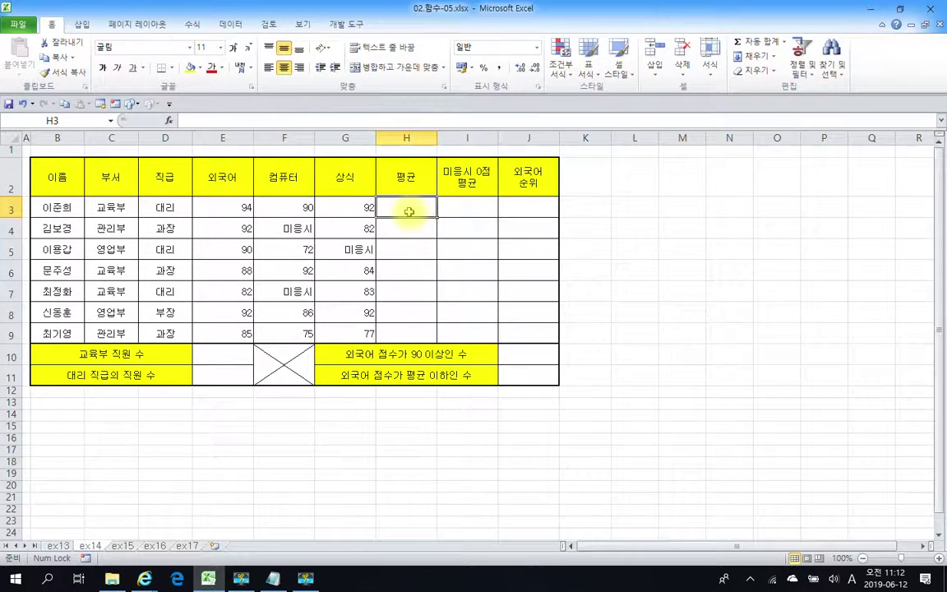
{"action": "left_click", "coordinate": [192, 25]}
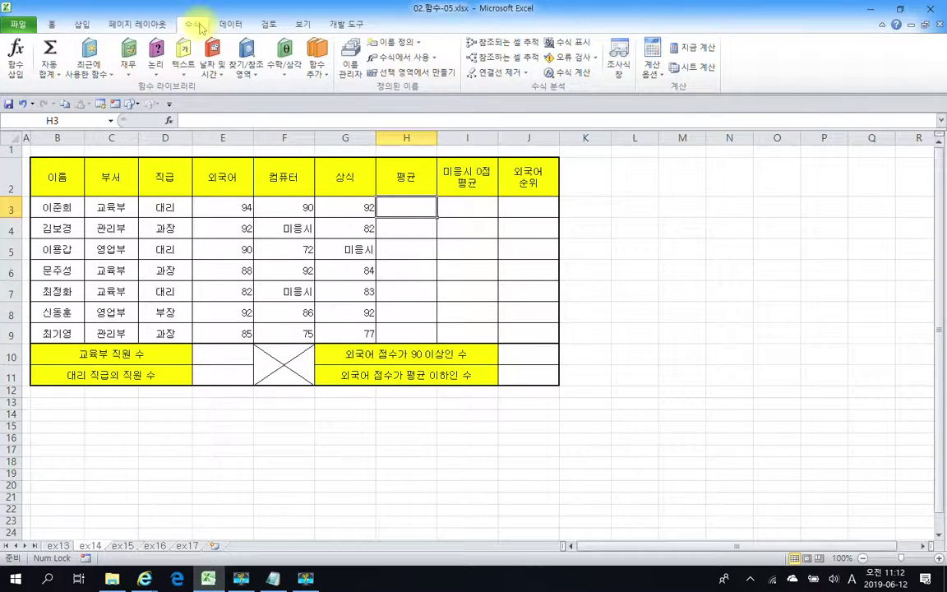
{"action": "left_click", "coordinate": [59, 80]}
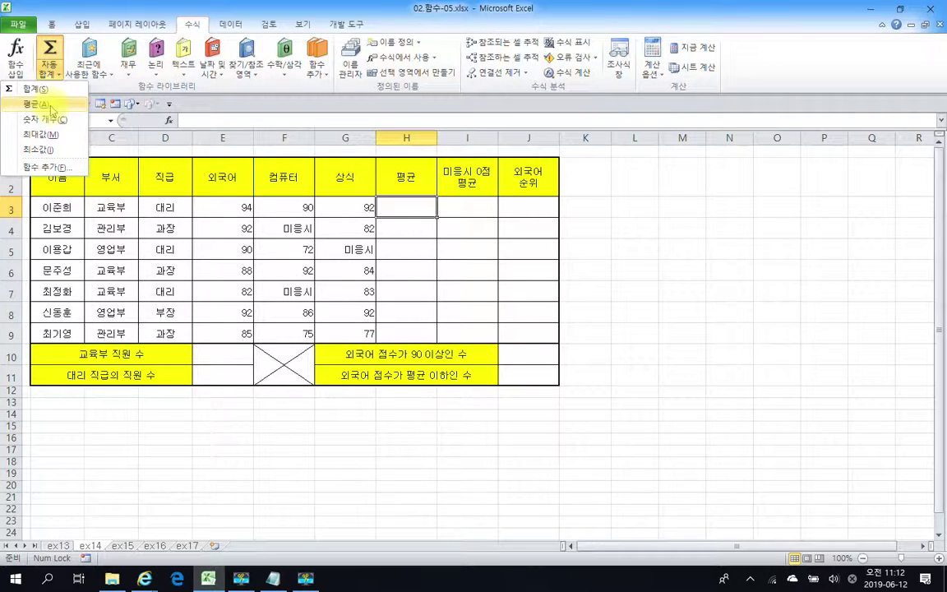
{"action": "left_click", "coordinate": [51, 107]}
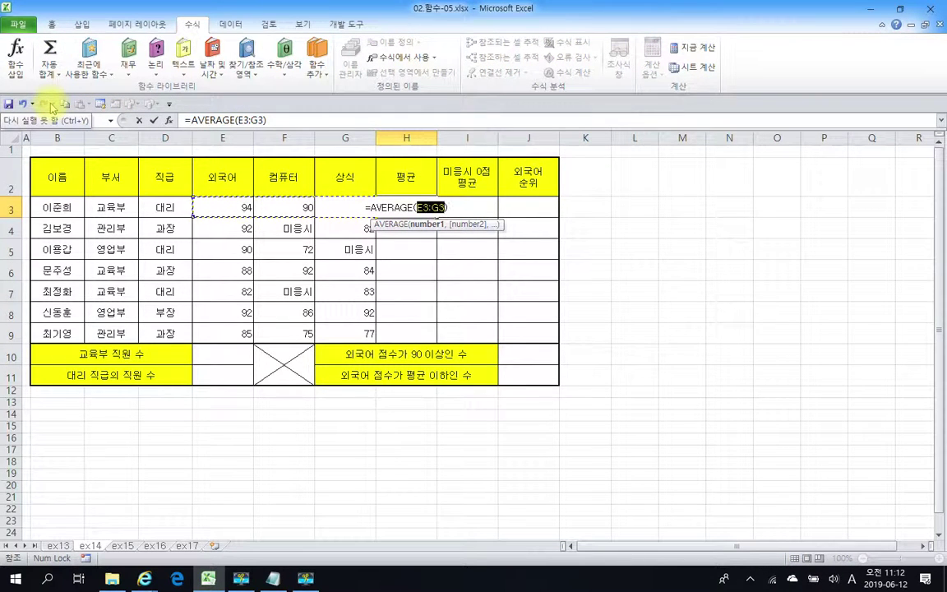
{"action": "left_click_drag", "start_coordinate": [168, 105], "coordinate": [292, 130]}
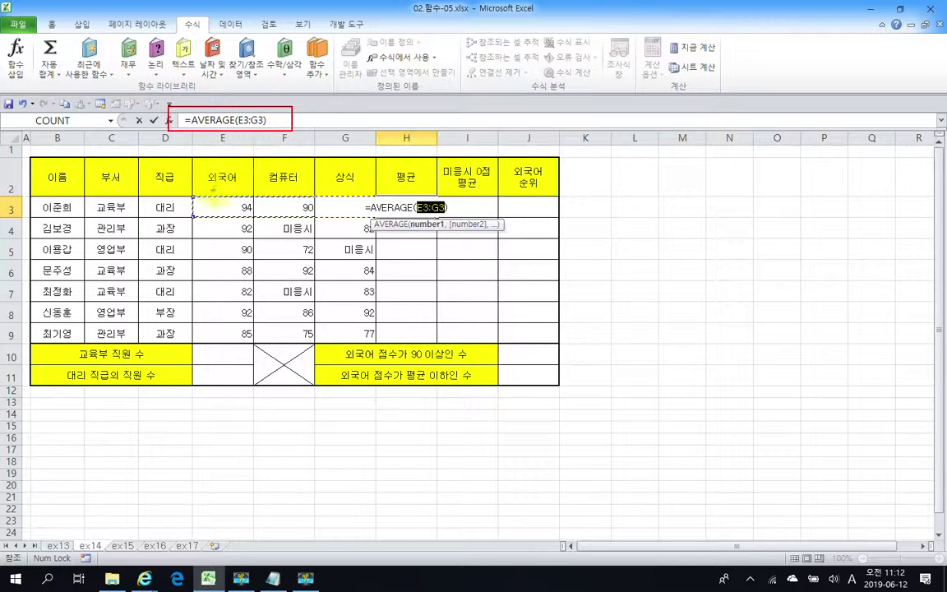
{"action": "mouse_move", "coordinate": [192, 195]}
{"action": "left_mouse_down"}
{"action": "mouse_move", "coordinate": [311, 218]}
{"action": "mouse_move", "coordinate": [377, 217]}
{"action": "left_mouse_up"}
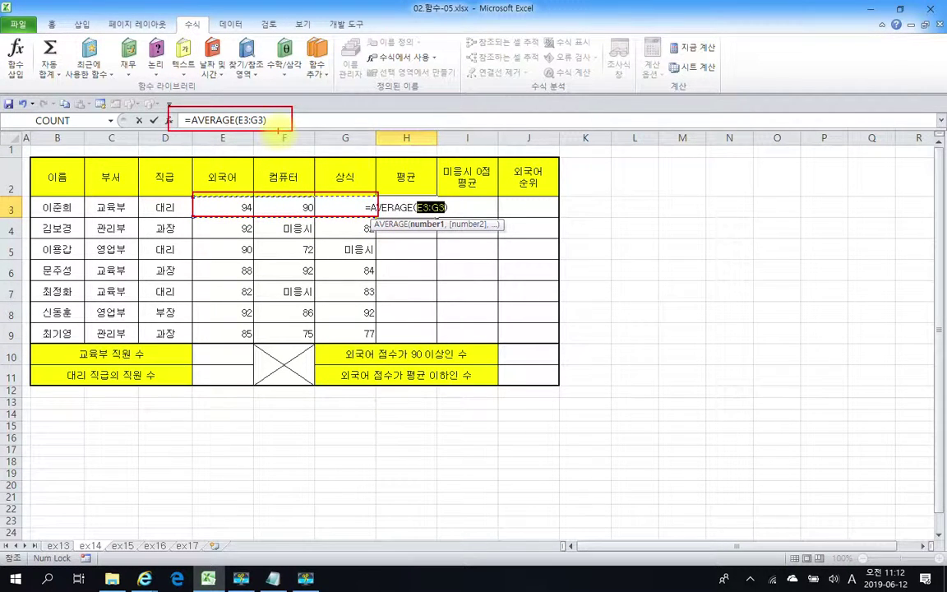
{"action": "left_click", "coordinate": [154, 121]}
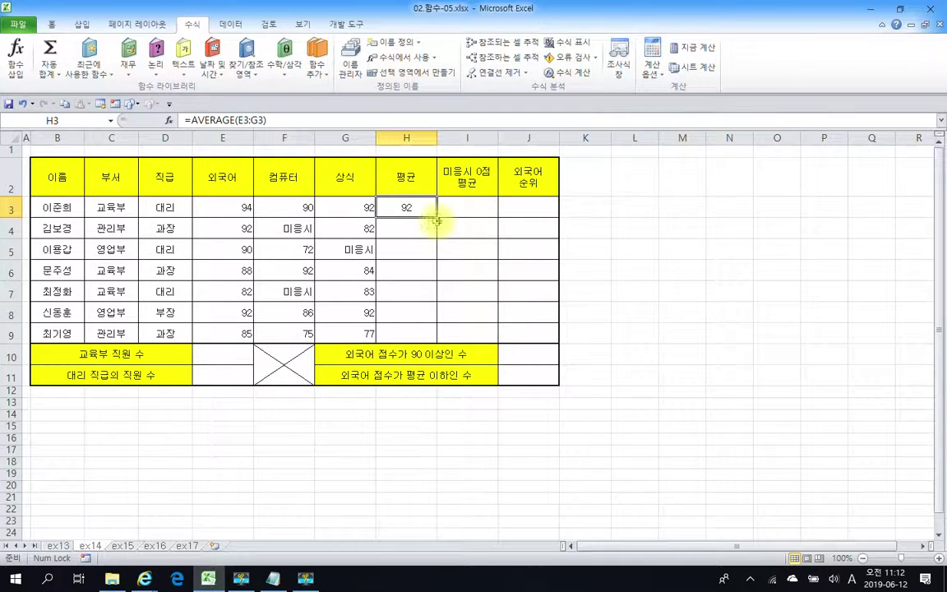
Fill the 평균 formula from H3 down through H9
{"action": "double_click", "coordinate": [437, 218]}
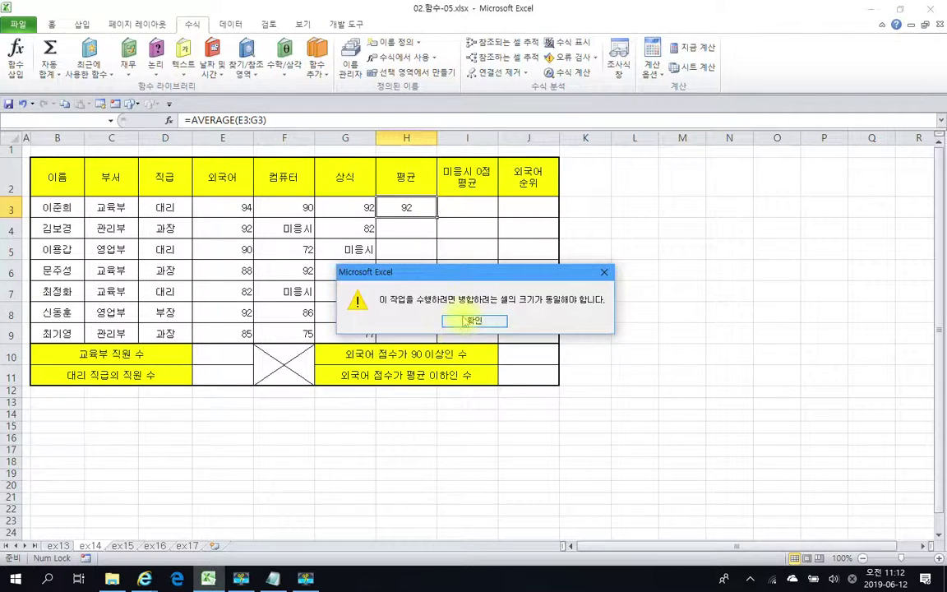
{"action": "left_click", "coordinate": [474, 321]}
{"action": "left_click_drag", "start_coordinate": [437, 218], "coordinate": [424, 336]}
{"action": "left_click", "coordinate": [593, 360]}
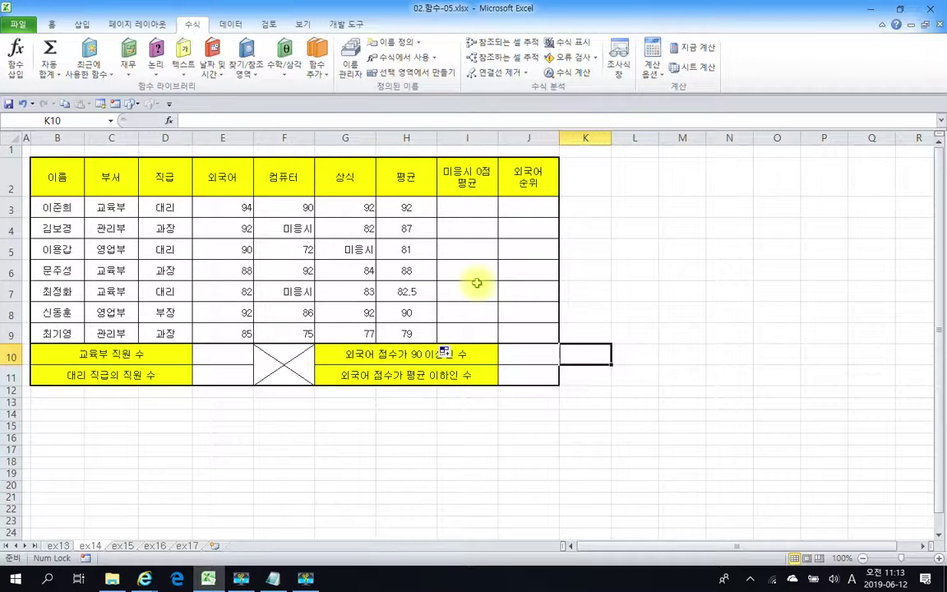
Examine how the AVERAGE formula in H4 treats the 미응시 entry in F4 compared with the numeric scores in E4 and G4
{"action": "left_click", "coordinate": [477, 209]}
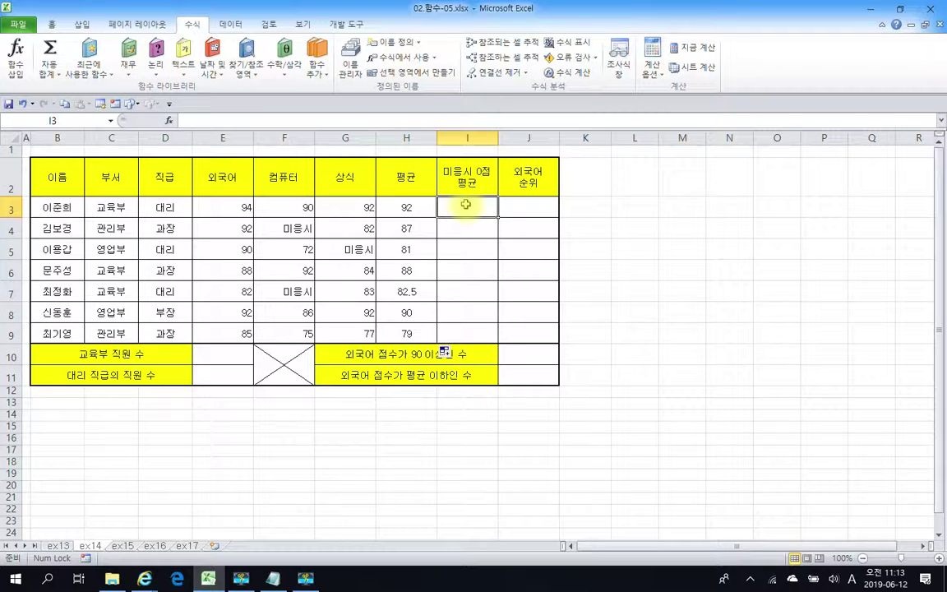
{"action": "left_click", "coordinate": [403, 211]}
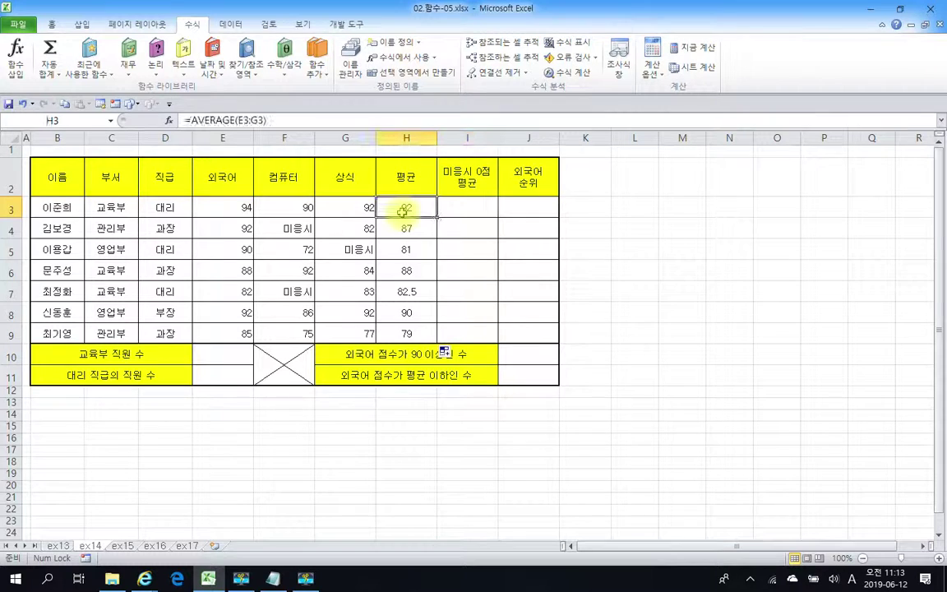
{"action": "left_click", "coordinate": [406, 230]}
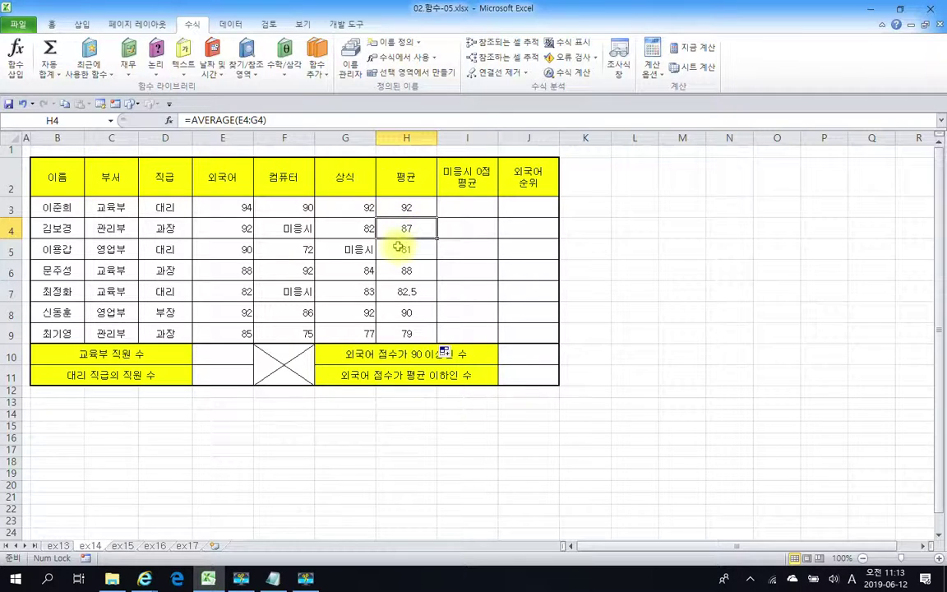
{"action": "left_click", "coordinate": [275, 223]}
{"action": "left_click", "coordinate": [379, 228]}
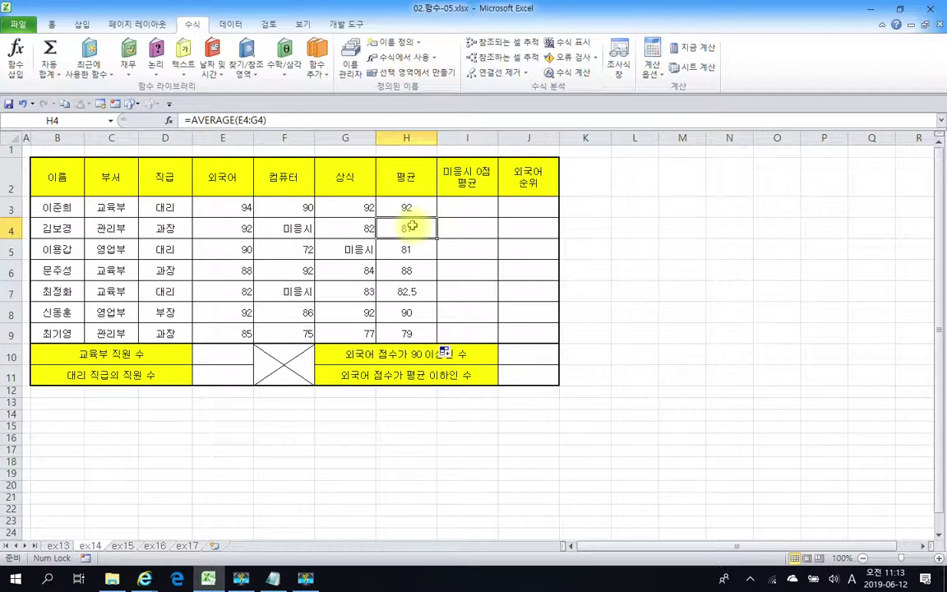
{"action": "left_click", "coordinate": [292, 231]}
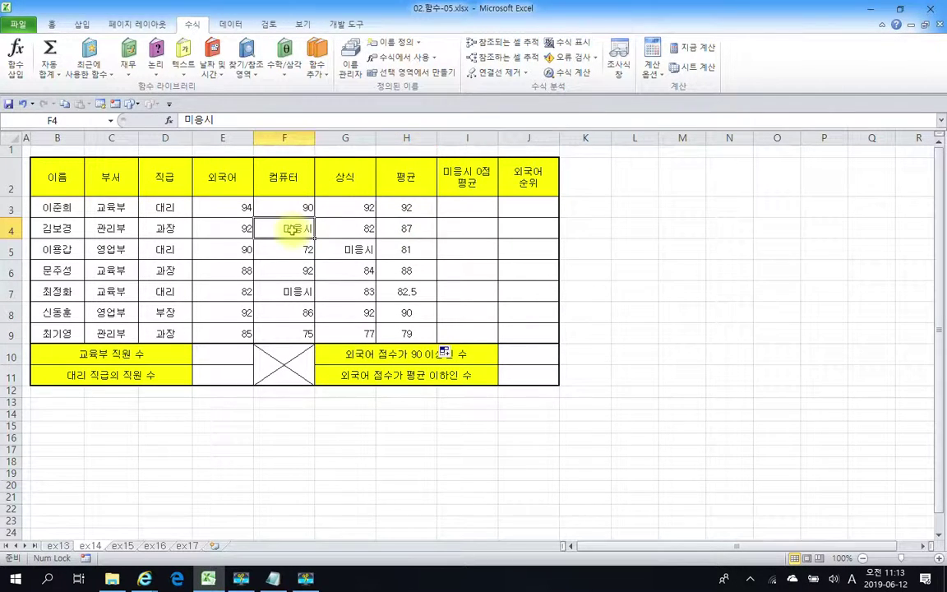
{"action": "left_click", "coordinate": [406, 231]}
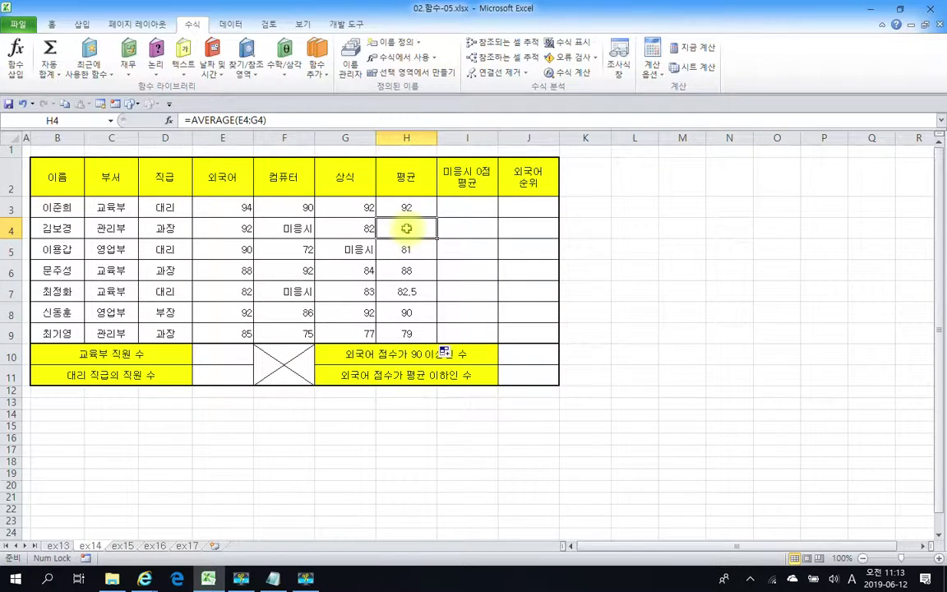
{"action": "left_click", "coordinate": [300, 229]}
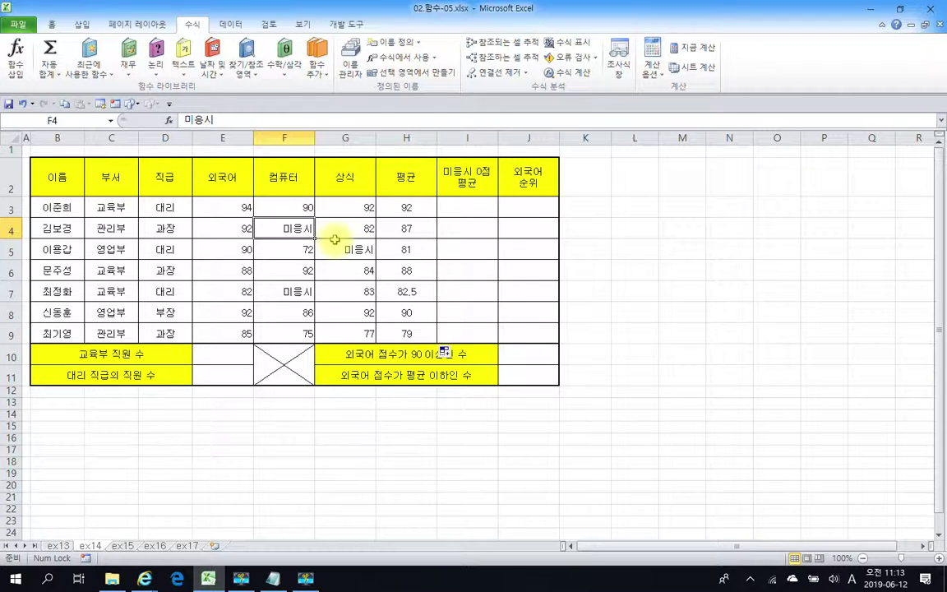
{"action": "left_click", "coordinate": [240, 231]}
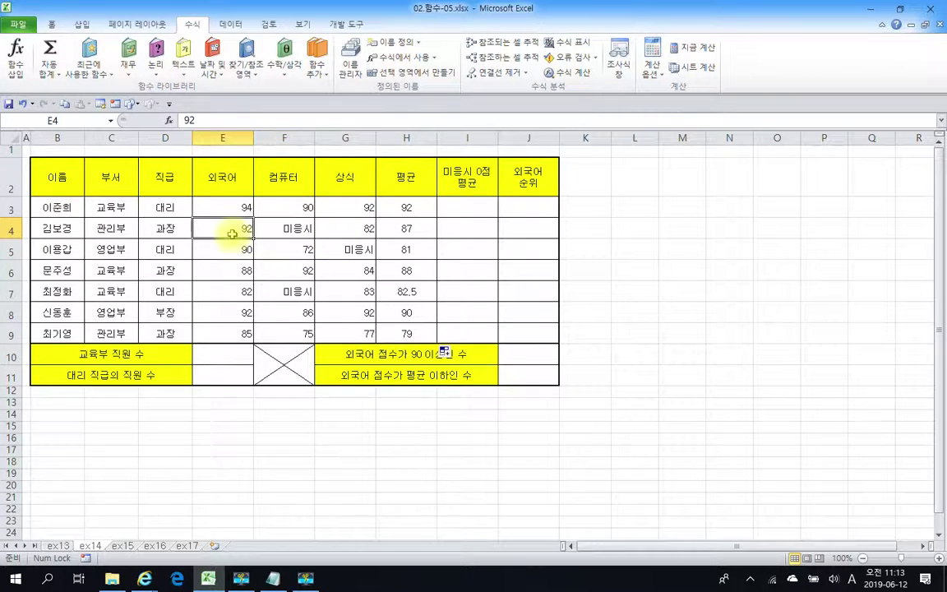
{"action": "left_click", "coordinate": [356, 231]}
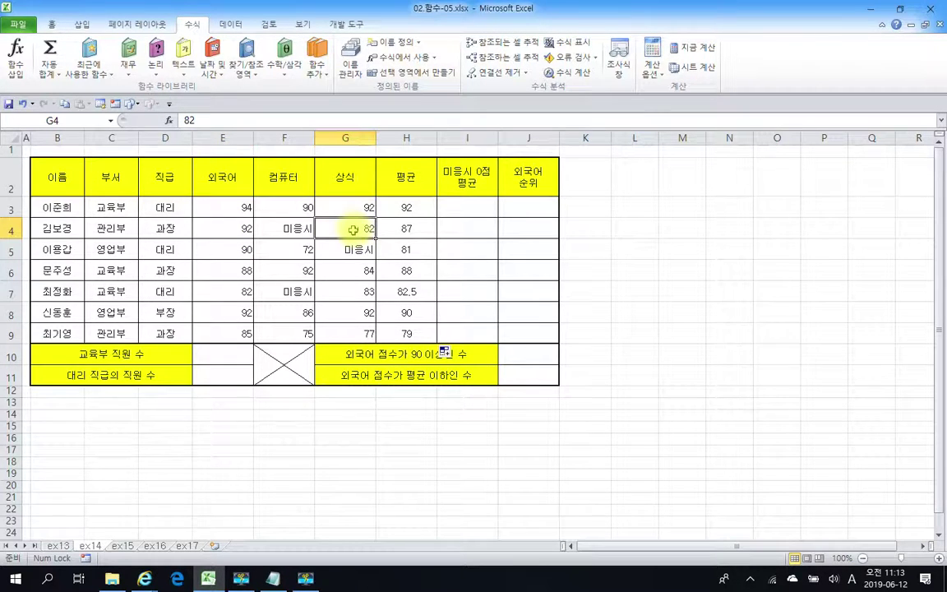
{"action": "left_click", "coordinate": [296, 228]}
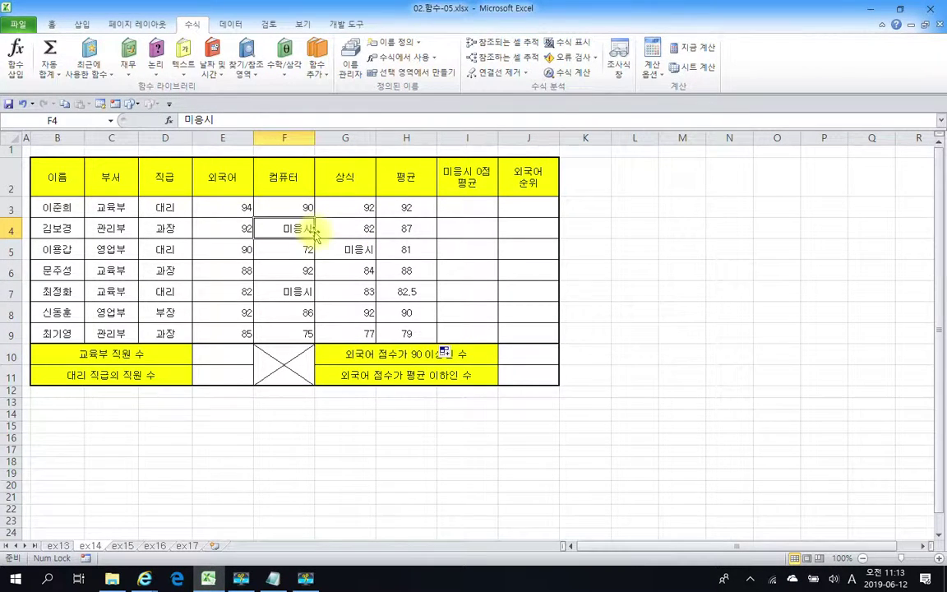
Compare the 외국어 and 상식 scores in E4 and G4 with the 평균 formula in H4
{"action": "left_click", "coordinate": [234, 226]}
{"action": "left_click", "coordinate": [352, 230]}
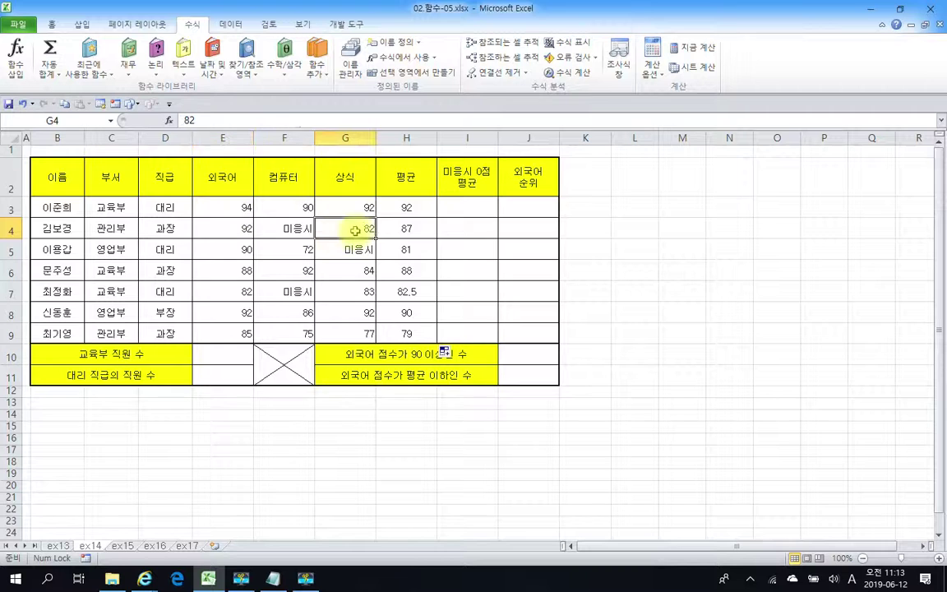
{"action": "left_click", "coordinate": [403, 230]}
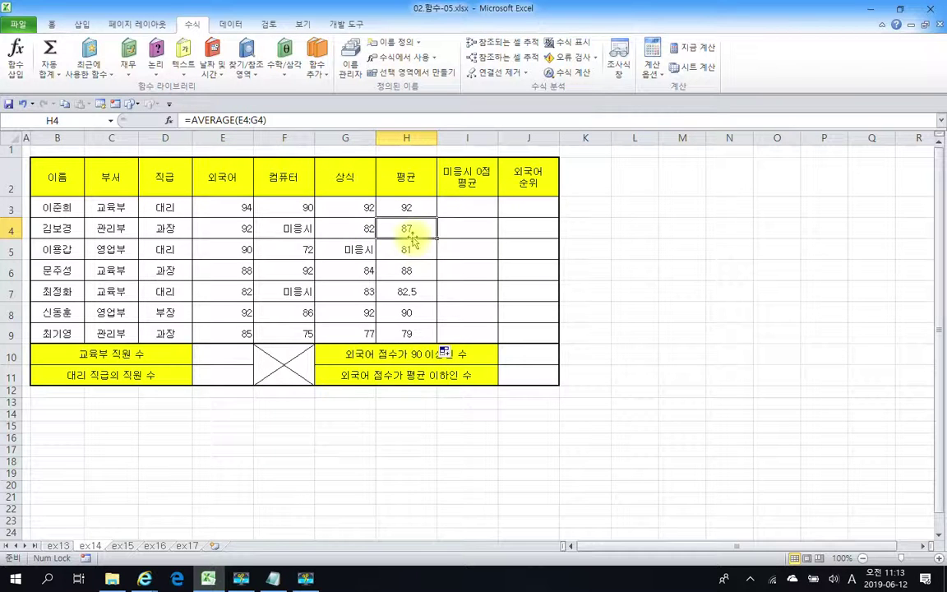
Calculate the first employee's 미응시 0점 평균 in I3 with =AVERAGEA(E3:G3)
{"action": "left_click", "coordinate": [456, 211]}
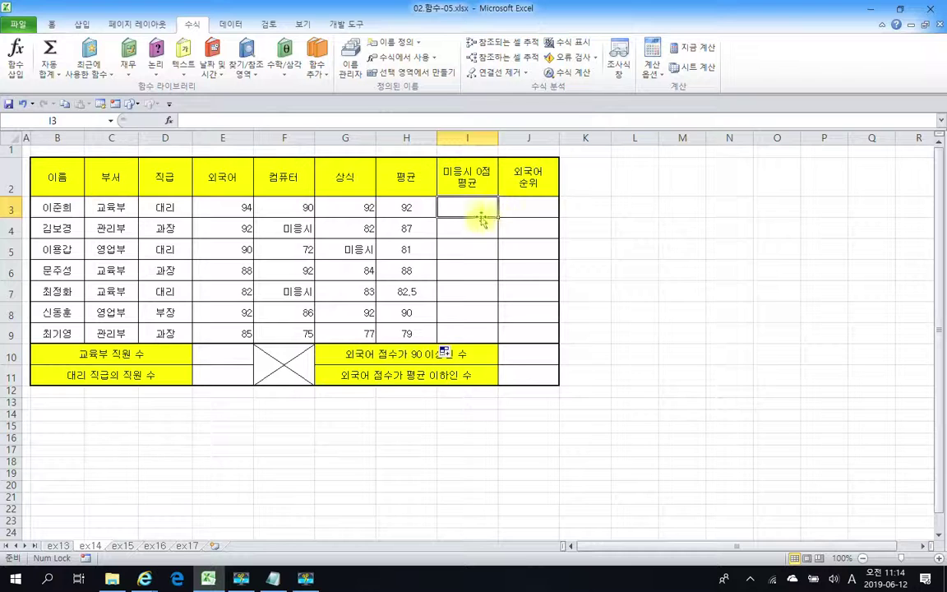
{"action": "left_click", "coordinate": [202, 122]}
{"action": "type", "text": "="}
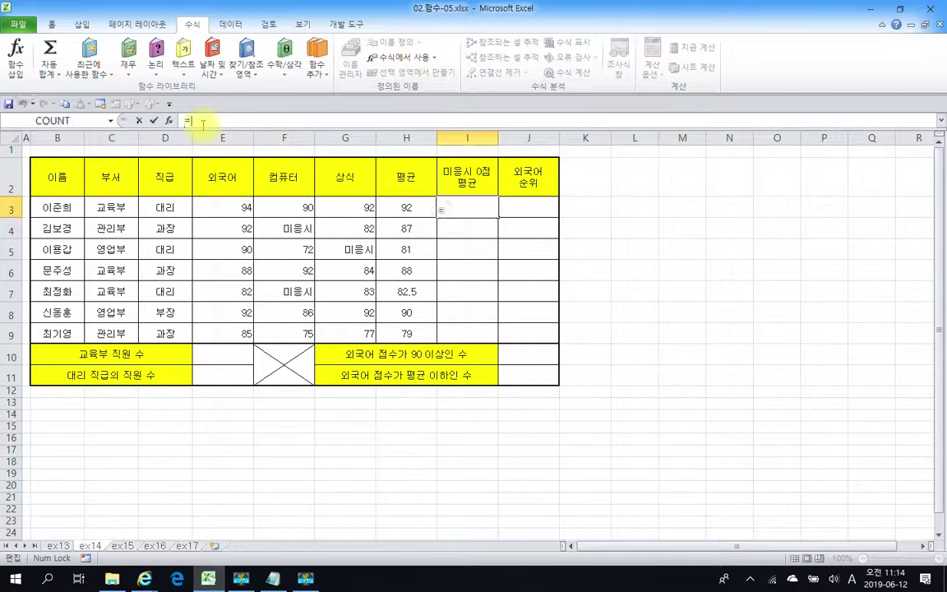
{"action": "type", "text": "av"}
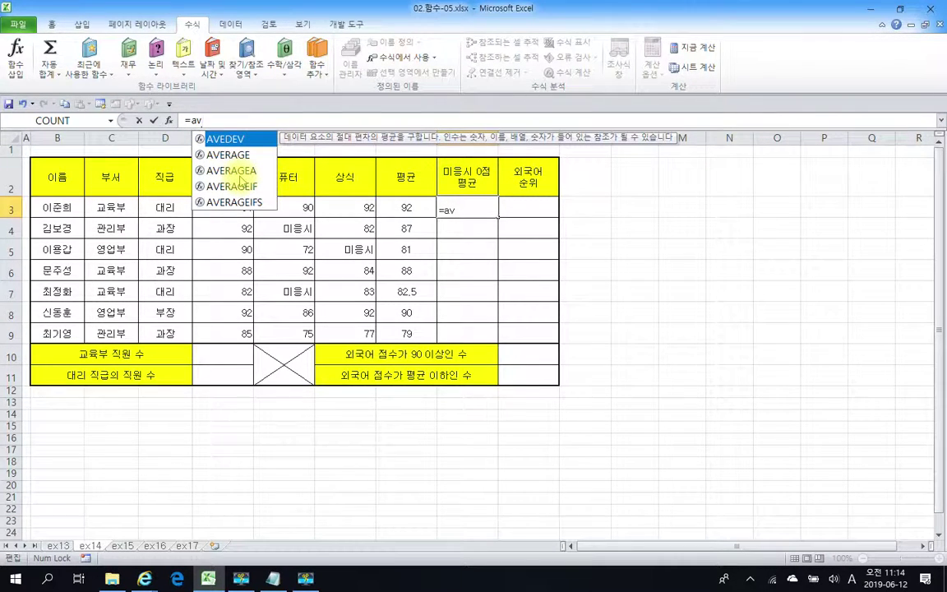
{"action": "double_click", "coordinate": [234, 170]}
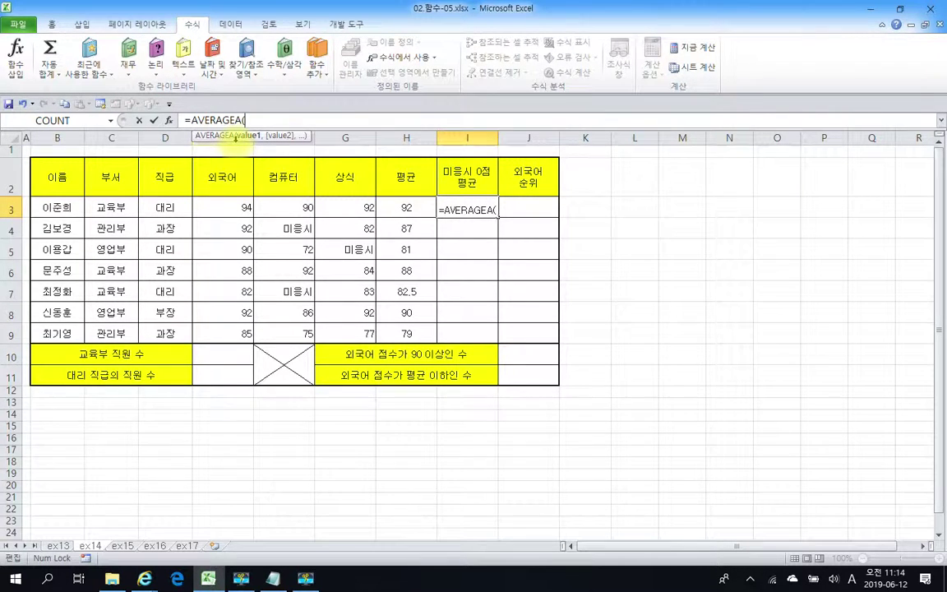
{"action": "left_click", "coordinate": [227, 212]}
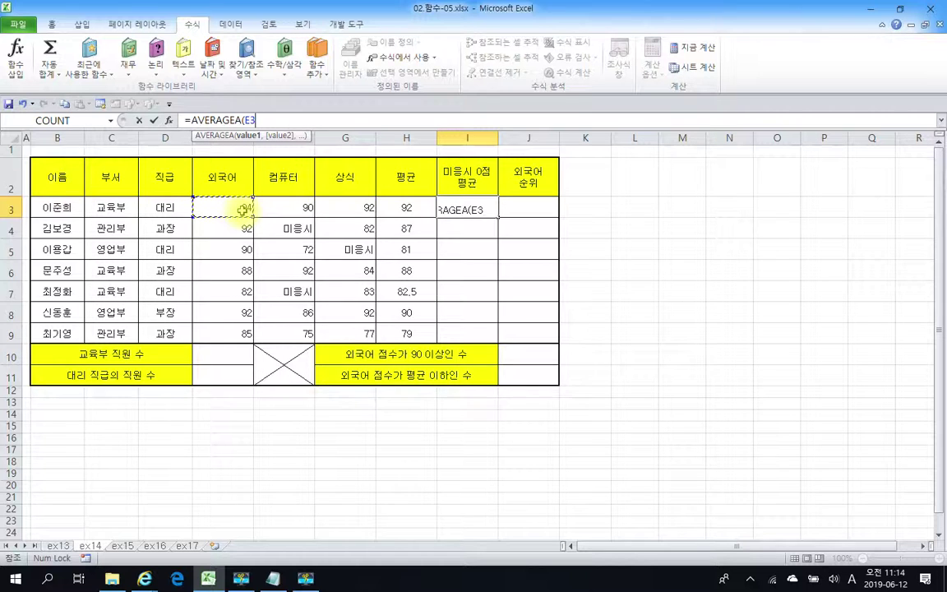
{"action": "left_click_drag", "start_coordinate": [249, 211], "coordinate": [335, 213]}
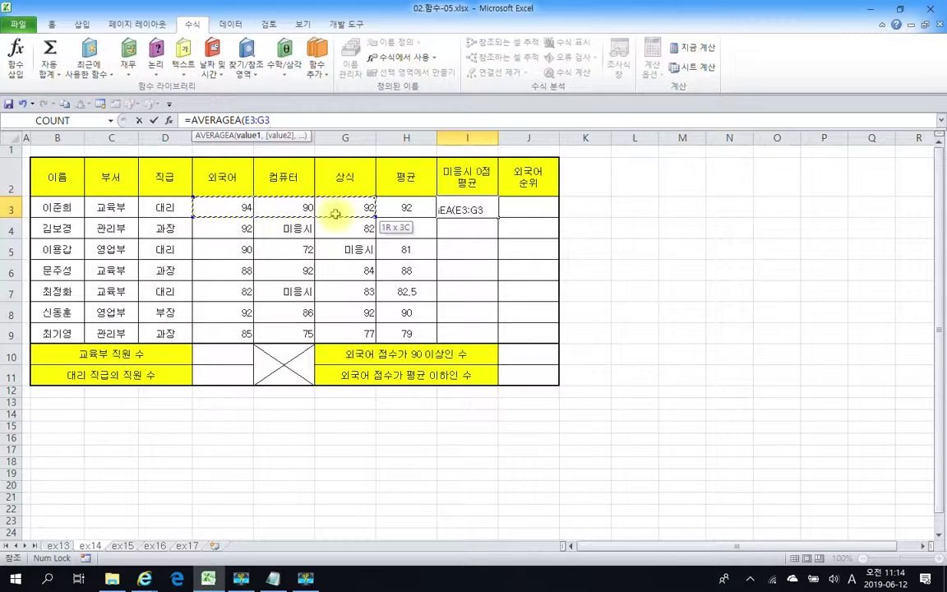
{"action": "left_click_drag", "start_coordinate": [335, 214], "coordinate": [346, 213]}
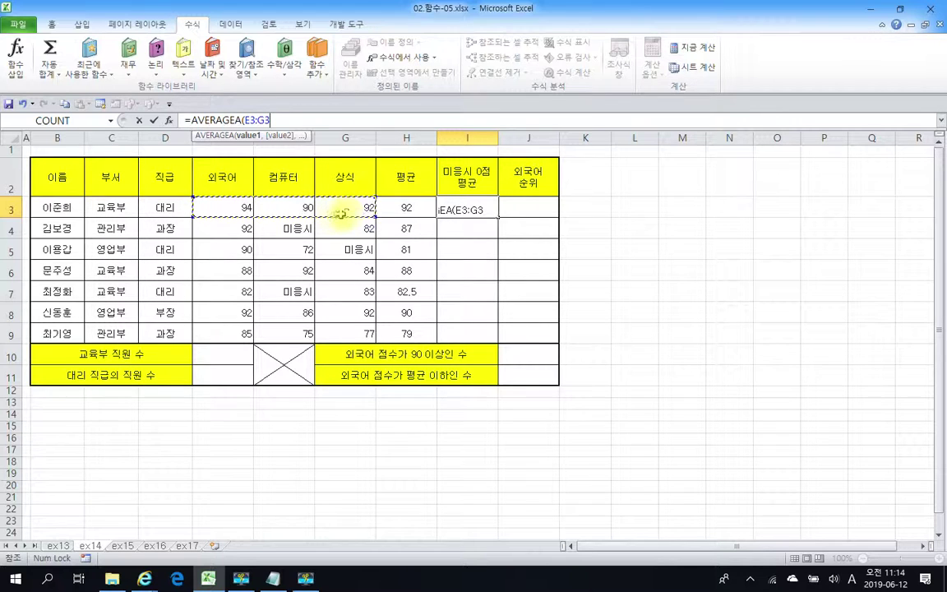
{"action": "left_click", "coordinate": [153, 120]}
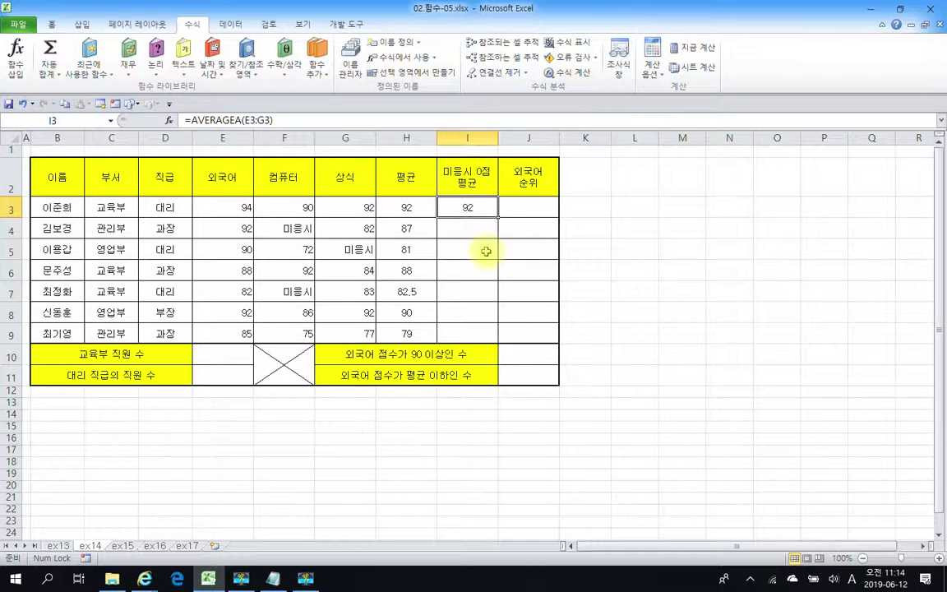
Fill the AVERAGEA formula from I3 down through I9 and check it in the rows with 미응시 entries
{"action": "left_click_drag", "start_coordinate": [498, 217], "coordinate": [493, 337]}
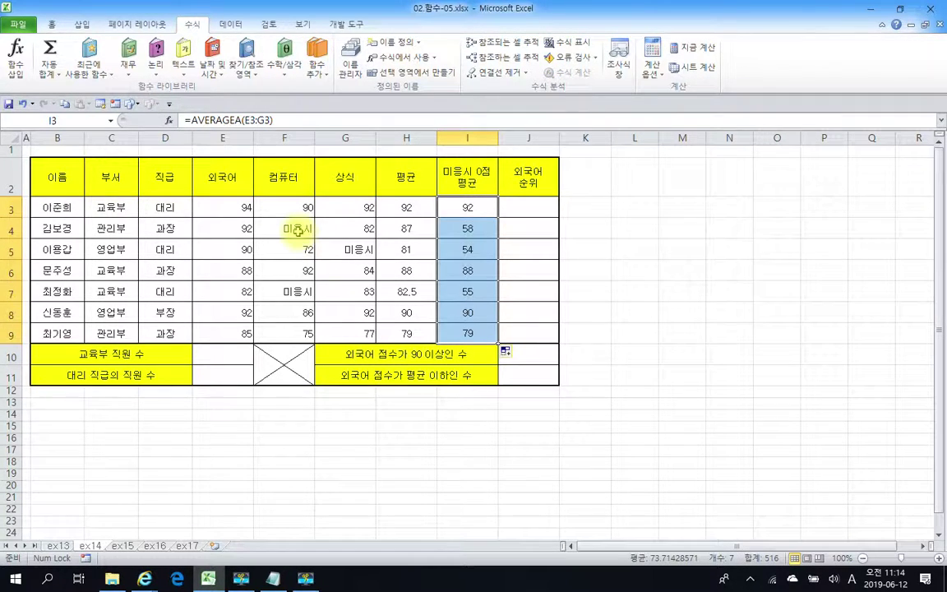
{"action": "left_click", "coordinate": [454, 232]}
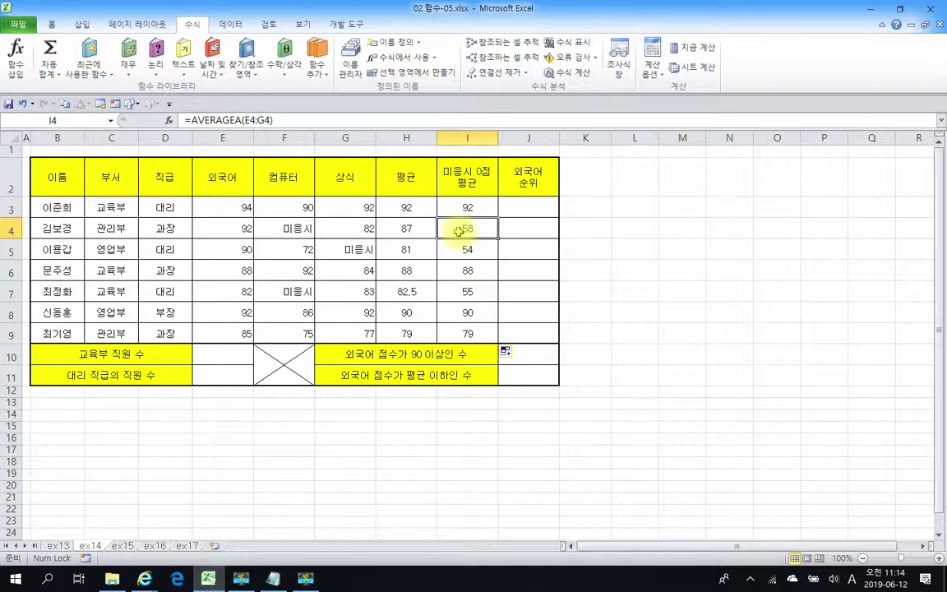
{"action": "left_click", "coordinate": [461, 251]}
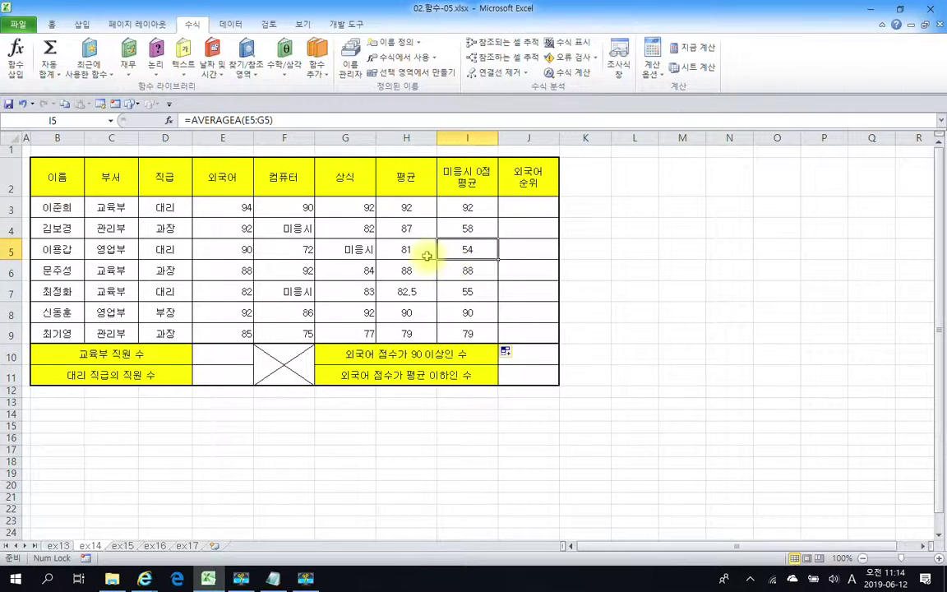
{"action": "left_click", "coordinate": [467, 294]}
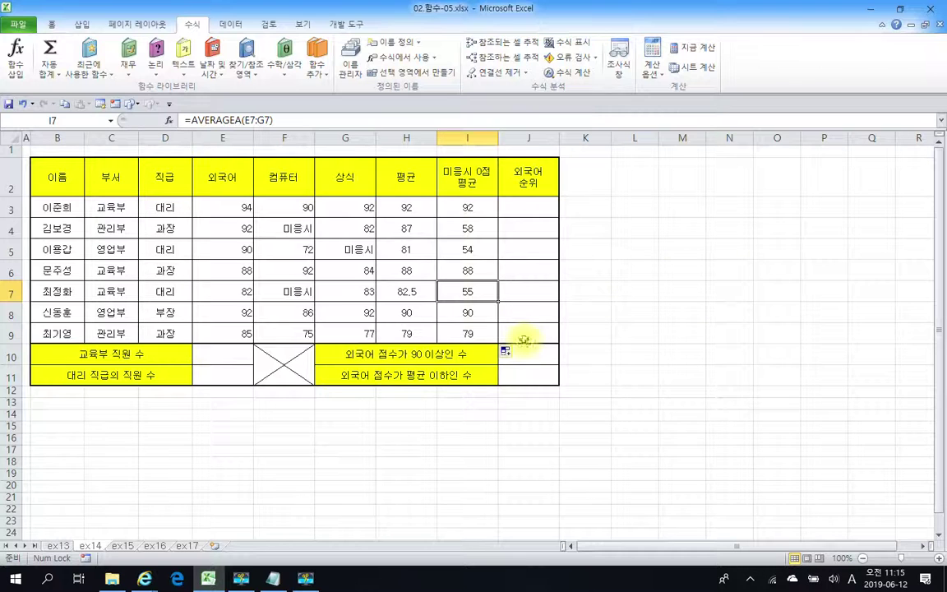
{"action": "left_click", "coordinate": [473, 211]}
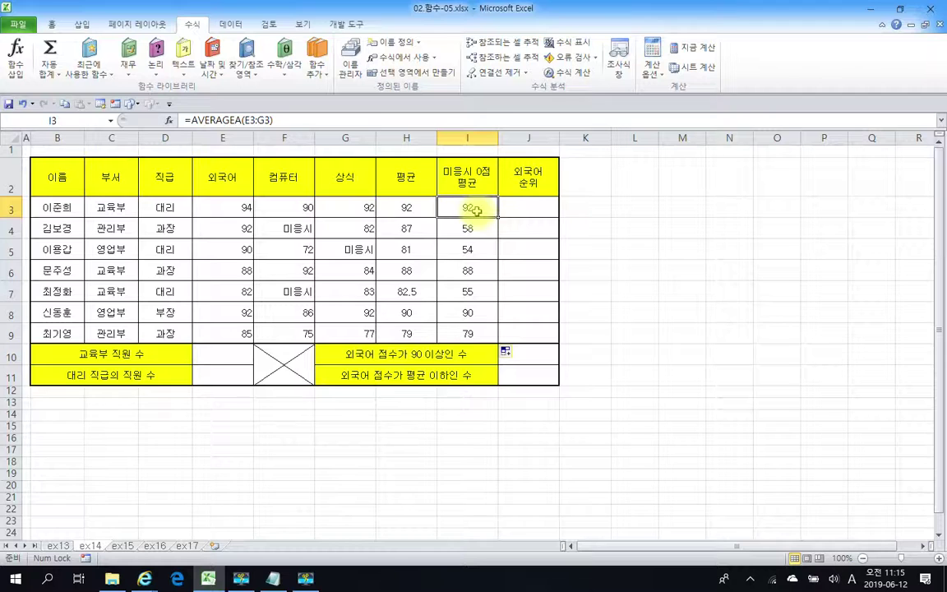
{"action": "left_click", "coordinate": [301, 229]}
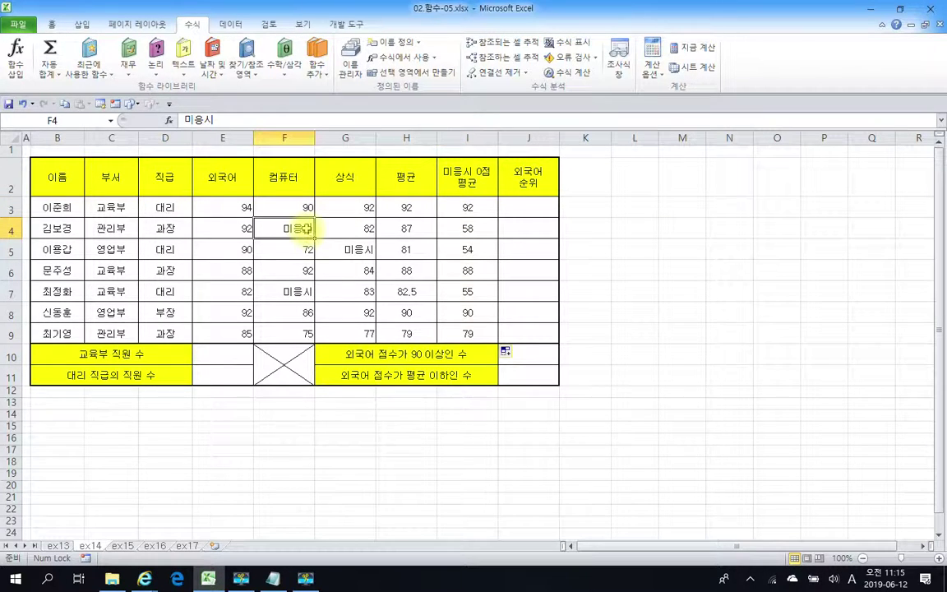
Clear the AVERAGEA formulas from I3:I9
{"action": "left_click_drag", "start_coordinate": [473, 208], "coordinate": [469, 321]}
{"action": "key", "text": "Delete"}
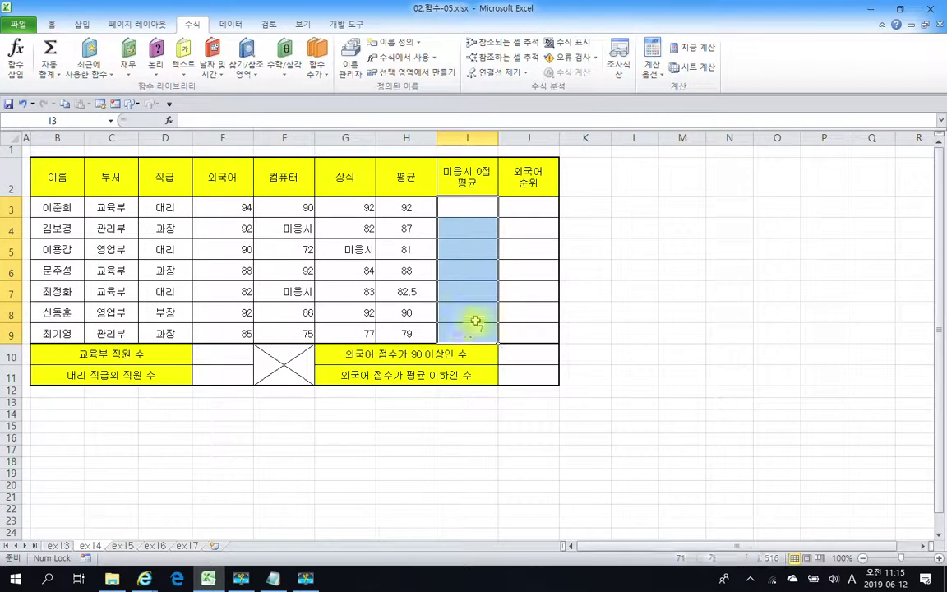
Begin a new 미응시 0점 평균 formula in I3 with the score total, =SUM(E3:G3)
{"action": "left_click", "coordinate": [477, 212]}
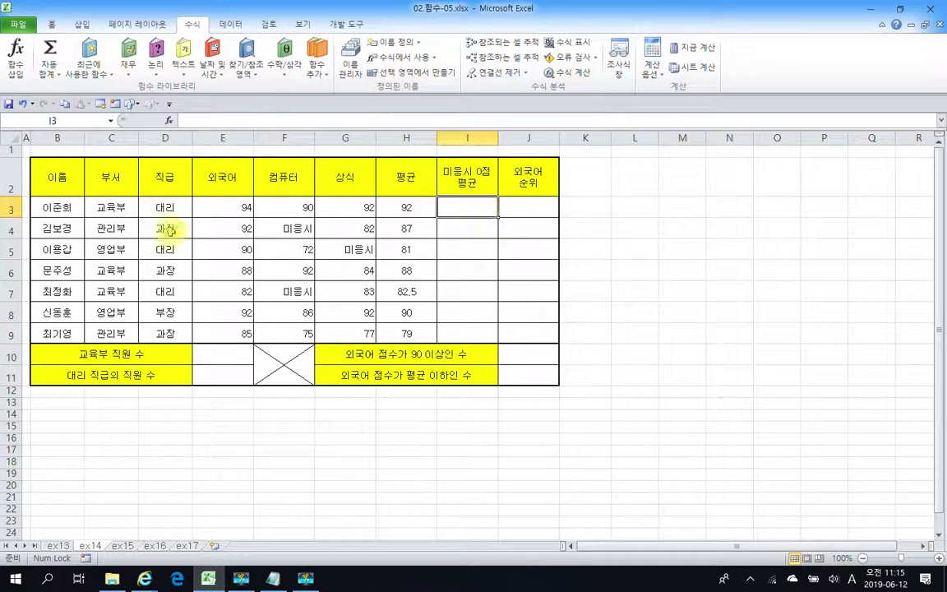
{"action": "left_click", "coordinate": [197, 121]}
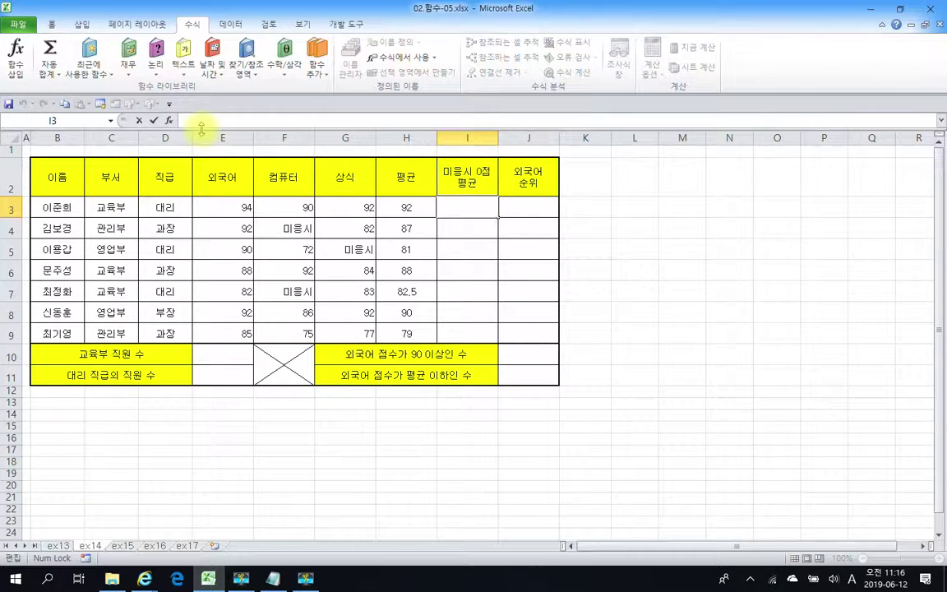
{"action": "type", "text": "=sum"}
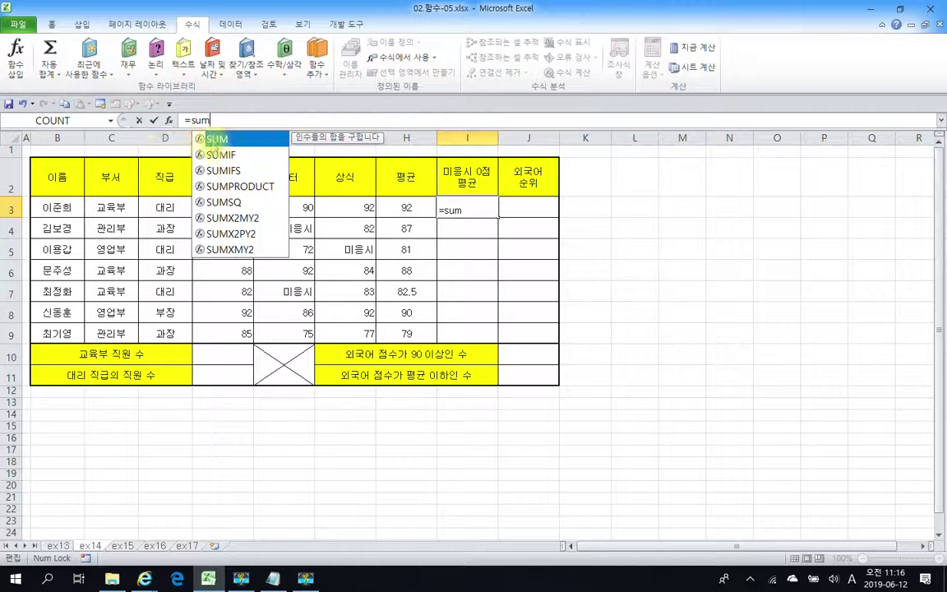
{"action": "double_click", "coordinate": [217, 142]}
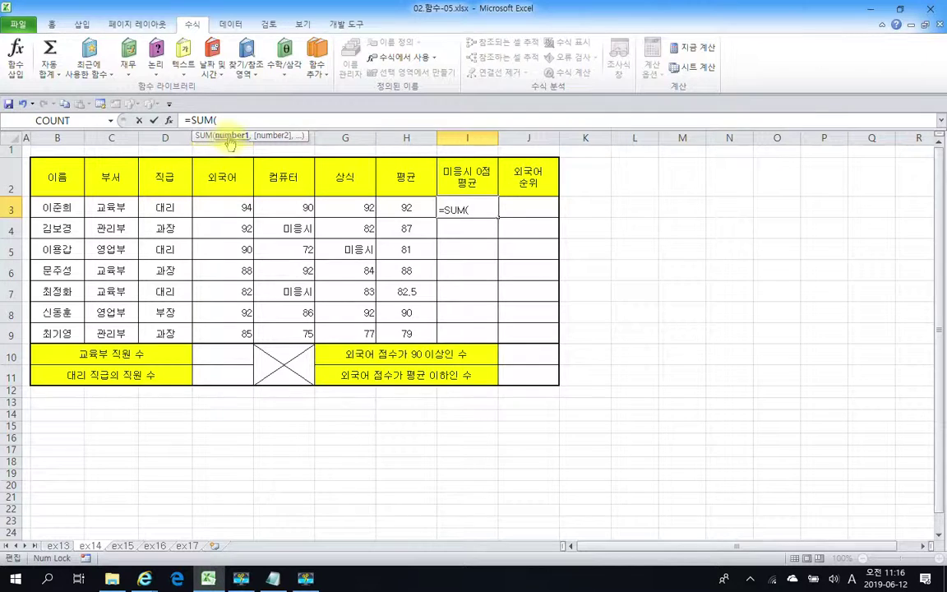
{"action": "left_click_drag", "start_coordinate": [225, 205], "coordinate": [362, 208]}
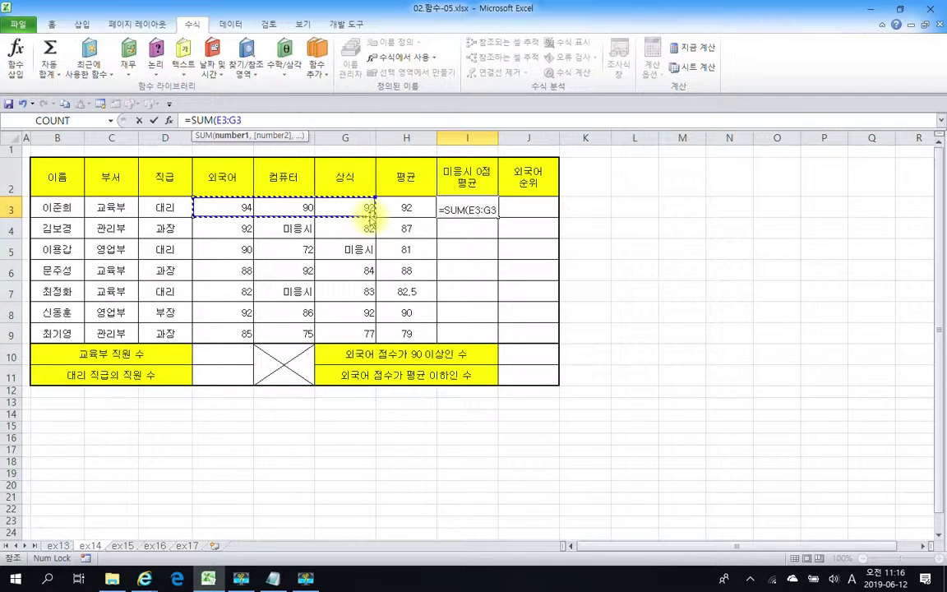
{"action": "type", "text": ")"}
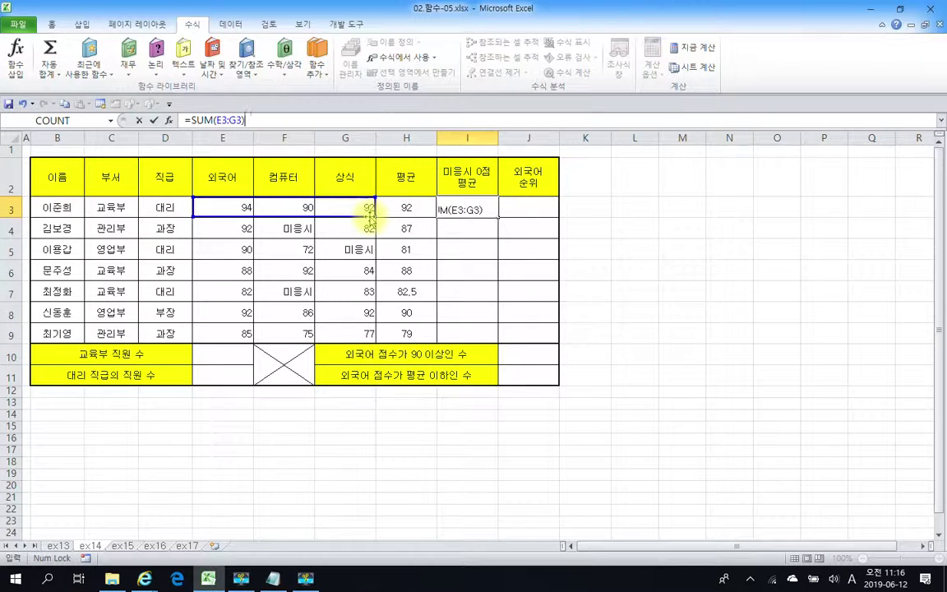
Divide the total by COUNTA(E3:G3) and commit I3 as =SUM(E3:G3)/COUNTA(E3:G3)
{"action": "type", "text": "/"}
{"action": "type", "text": "cou"}
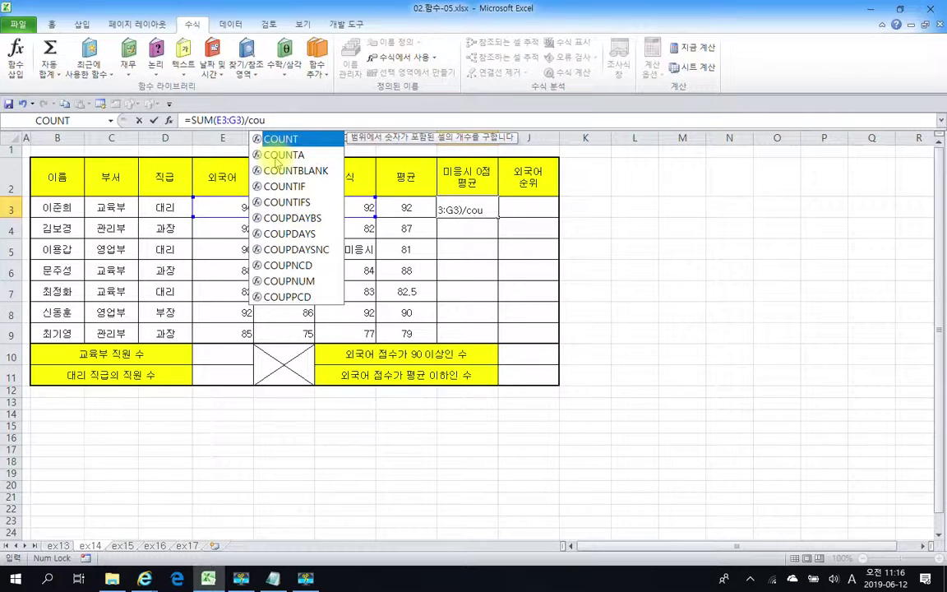
{"action": "double_click", "coordinate": [276, 156]}
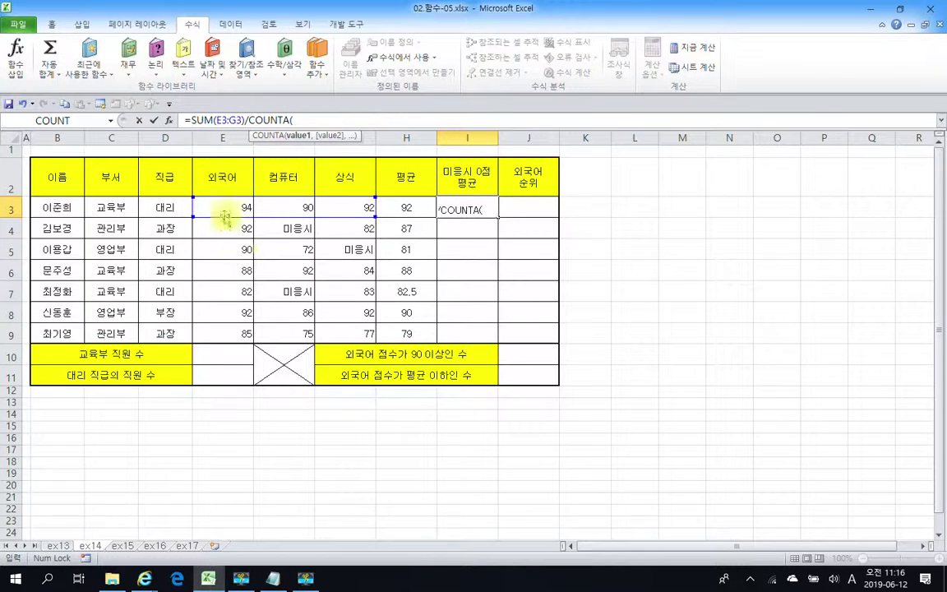
{"action": "left_click_drag", "start_coordinate": [224, 208], "coordinate": [345, 208]}
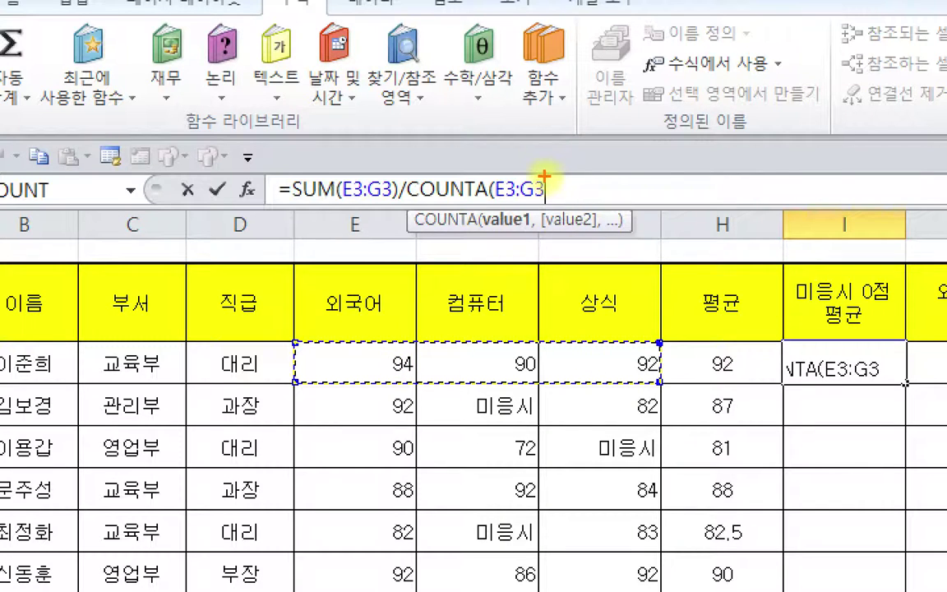
{"action": "left_click_drag", "start_coordinate": [543, 176], "coordinate": [547, 196]}
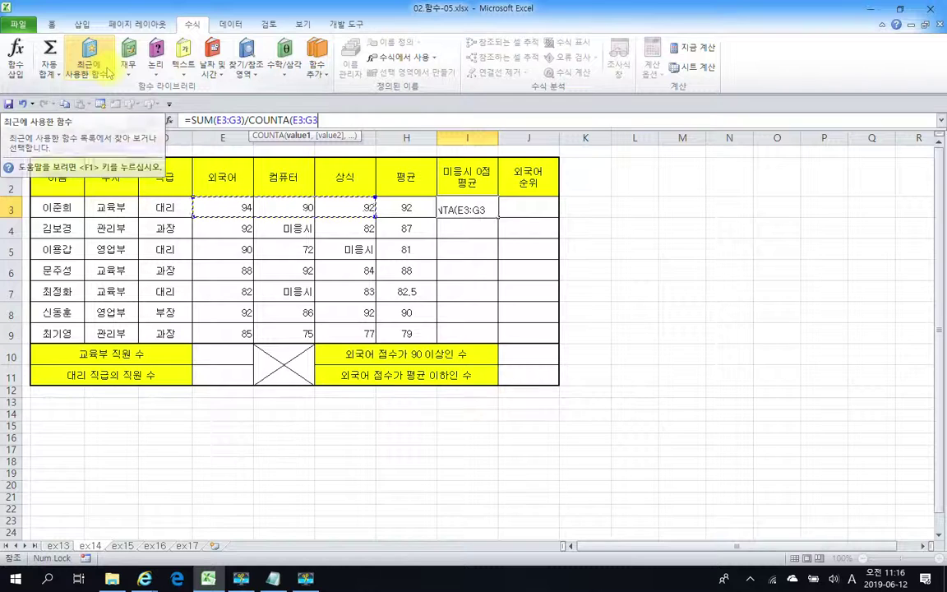
{"action": "type", "text": ")"}
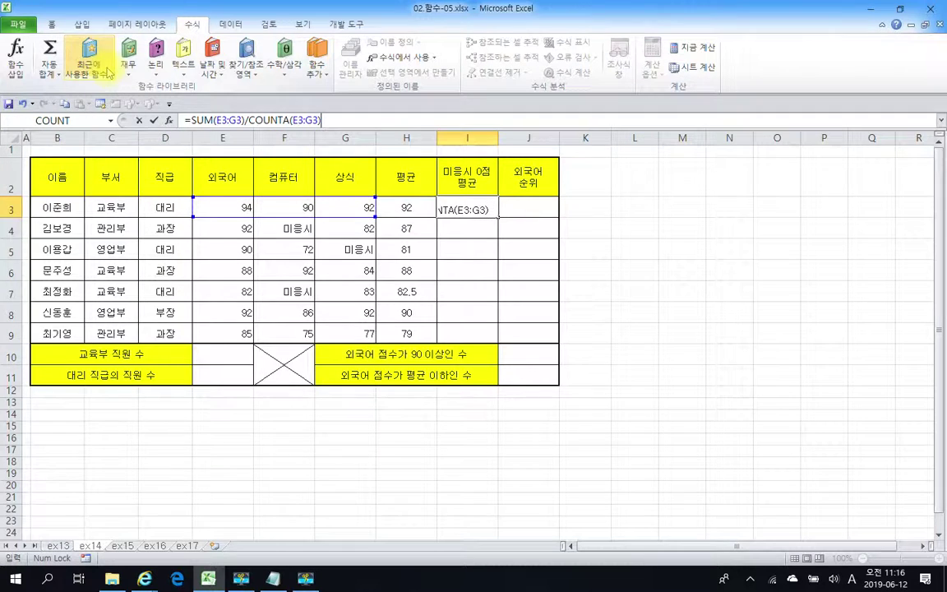
{"action": "left_click", "coordinate": [153, 120]}
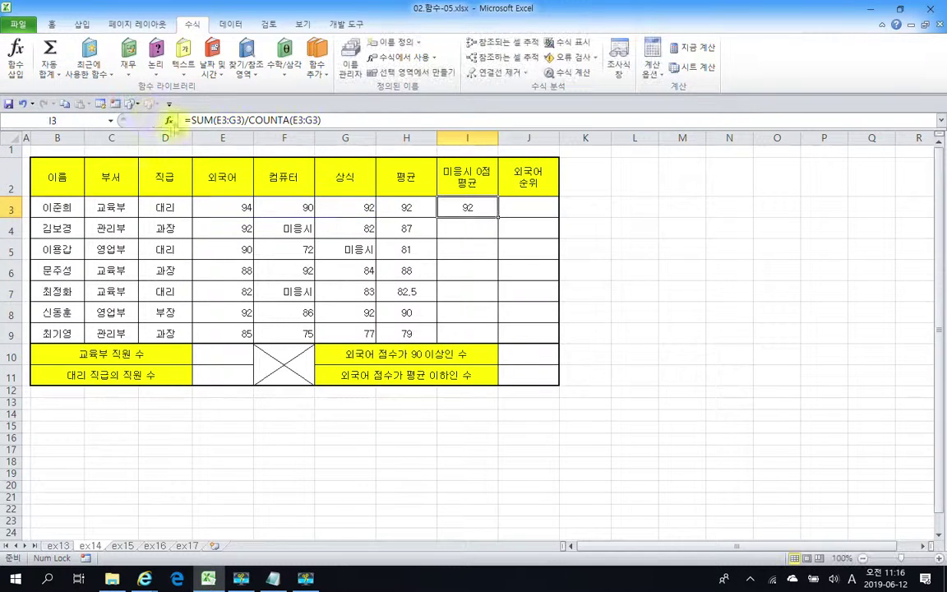
Fill the SUM/COUNTA formula from I3 down through I9 and check the copied formula in I4
{"action": "left_click", "coordinate": [296, 228]}
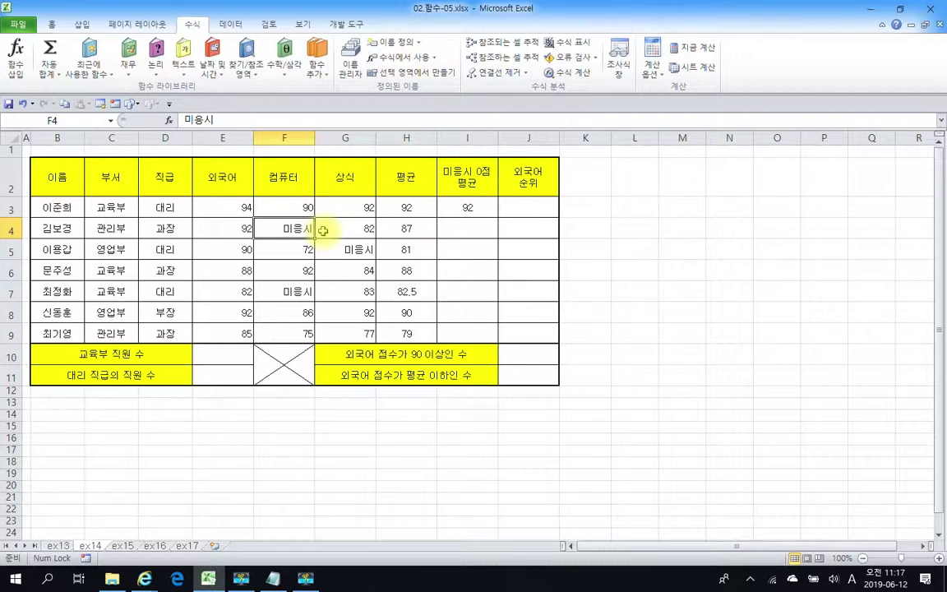
{"action": "left_click", "coordinate": [330, 226]}
{"action": "left_click", "coordinate": [483, 212]}
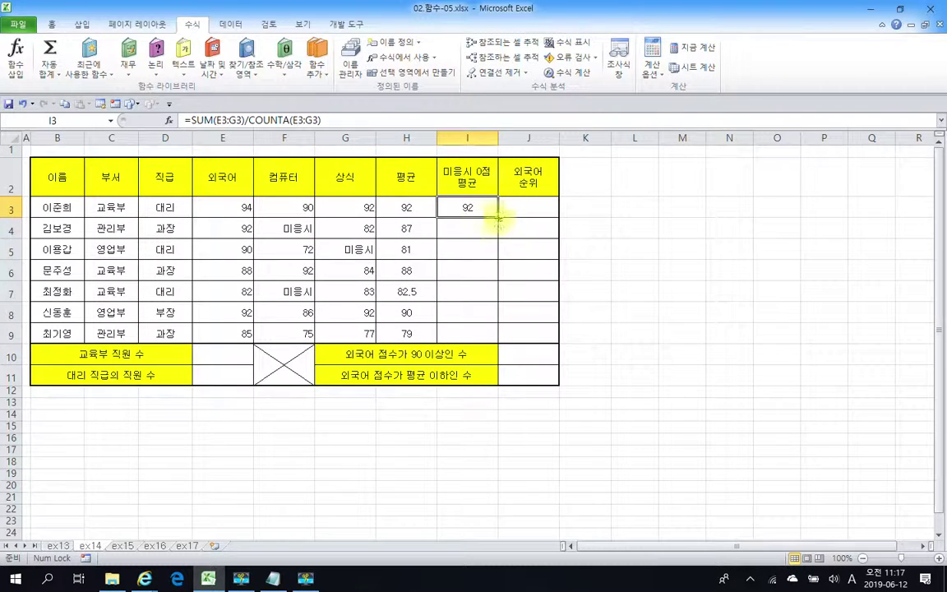
{"action": "left_click_drag", "start_coordinate": [498, 217], "coordinate": [493, 332]}
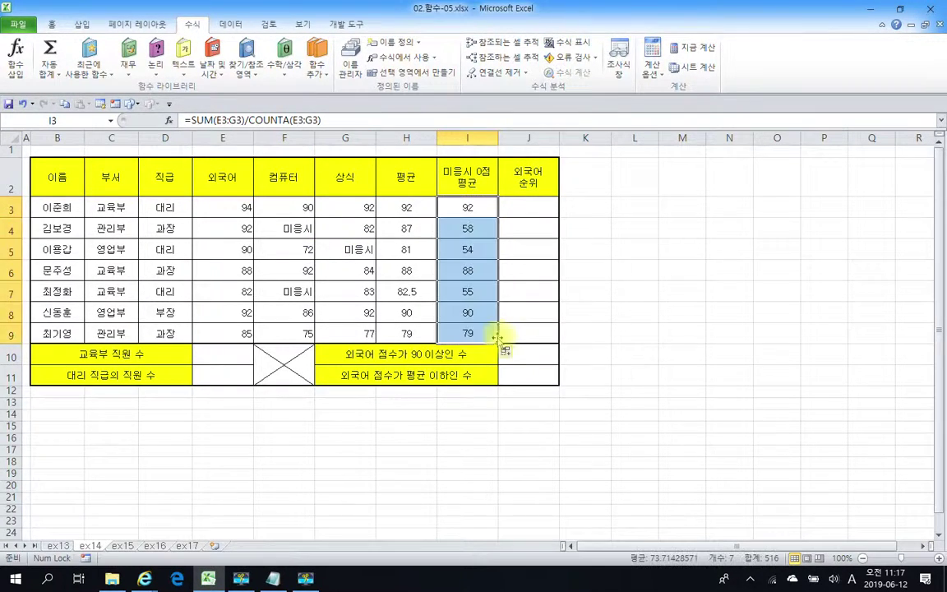
{"action": "left_click", "coordinate": [469, 230]}
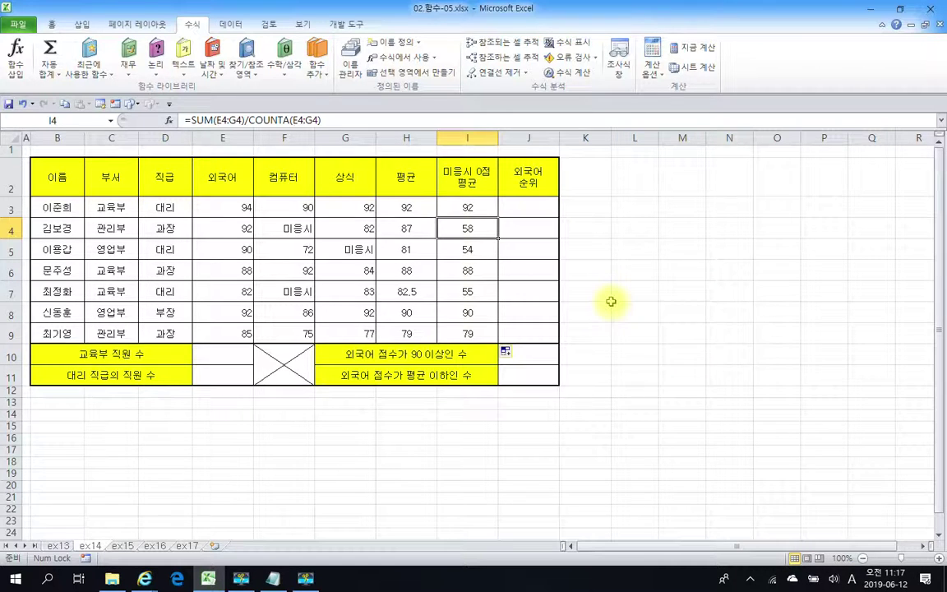
{"action": "left_click", "coordinate": [650, 228]}
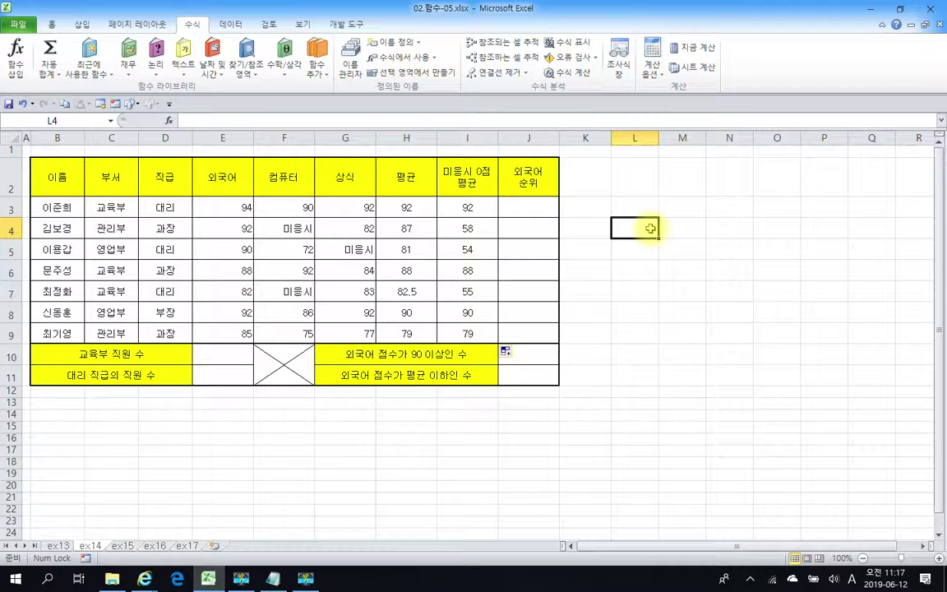
{"action": "left_click", "coordinate": [648, 268]}
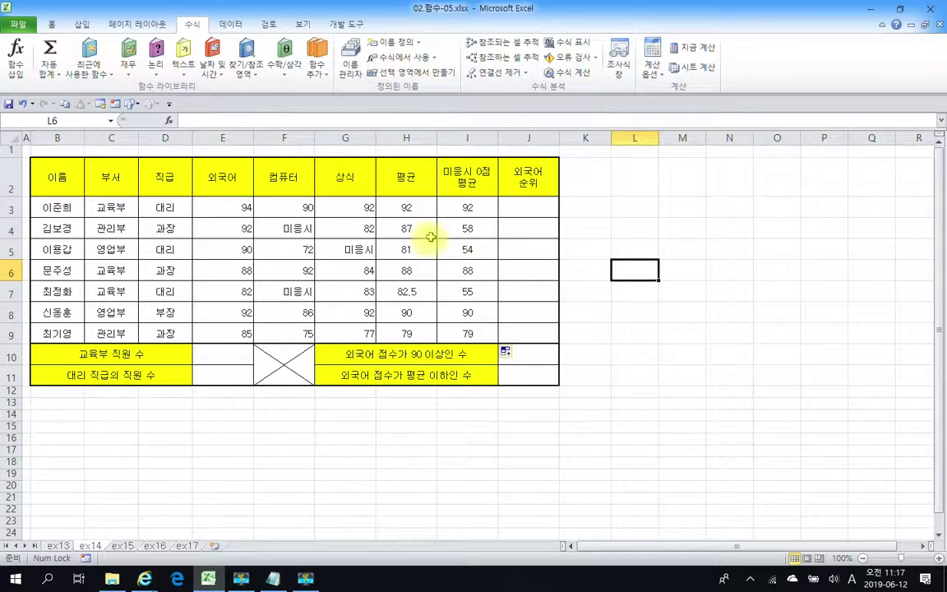
Enter the test values 2, 아침 and 5 in L2, L3 and L4 beside the table
{"action": "left_click", "coordinate": [642, 189]}
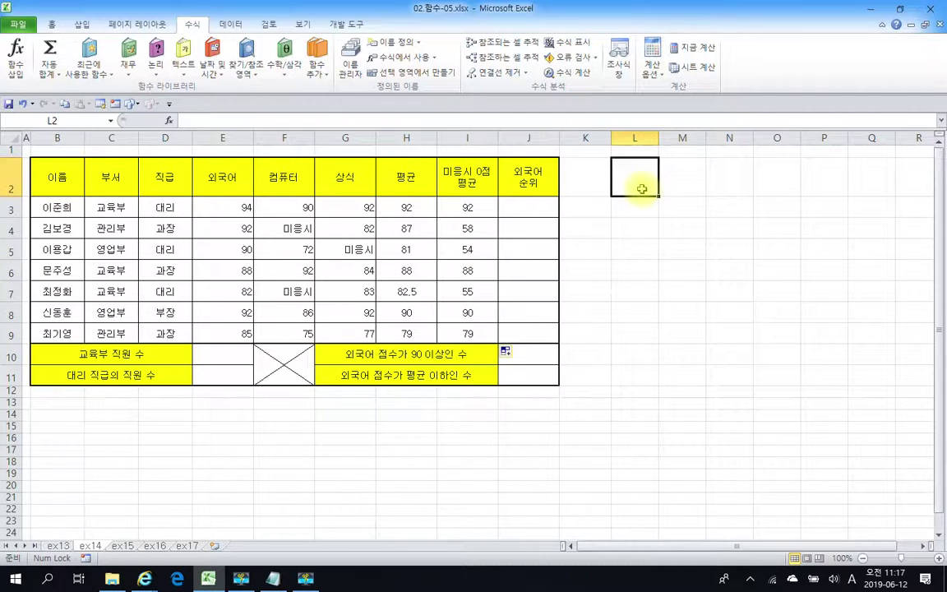
{"action": "type", "text": "2"}
{"action": "key", "text": "Return"}
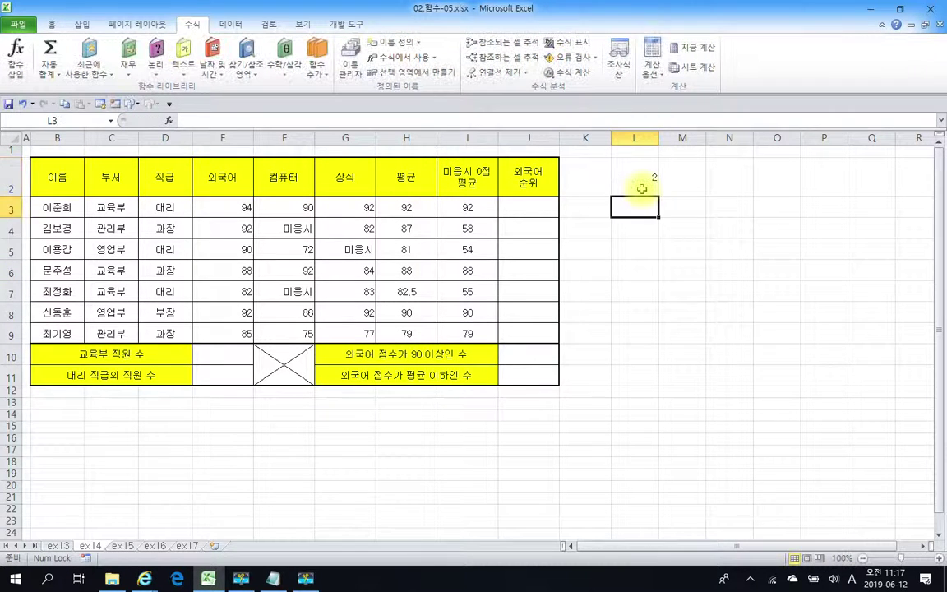
{"action": "type", "text": "dlcl"}
{"action": "key", "text": "BackSpace"}
{"action": "key", "text": "BackSpace"}
{"action": "key", "text": "BackSpace"}
{"action": "key", "text": "BackSpace"}
{"action": "key", "text": "Hangul"}
{"action": "type", "text": "아침"}
{"action": "key", "text": "Return"}
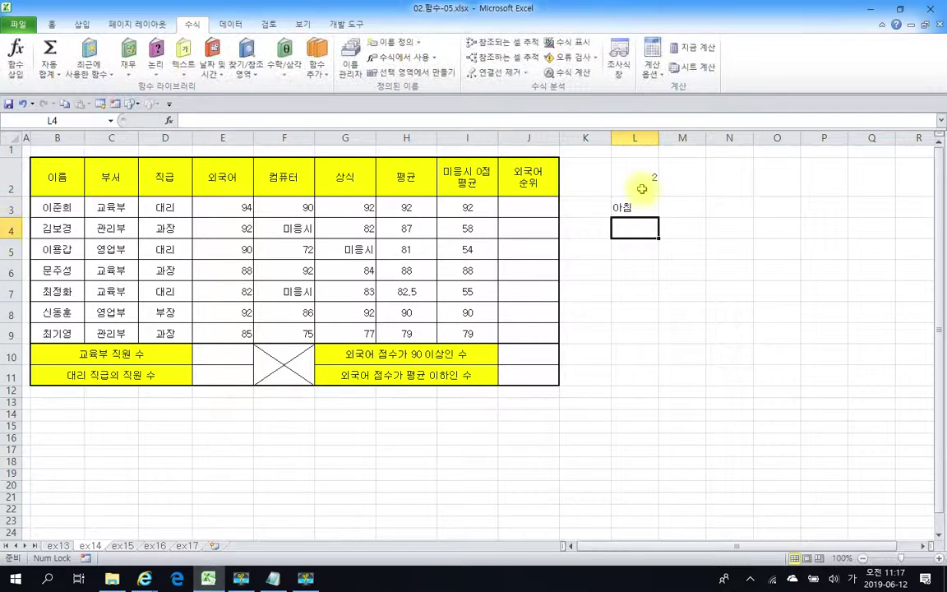
{"action": "type", "text": "5"}
{"action": "key", "text": "Return"}
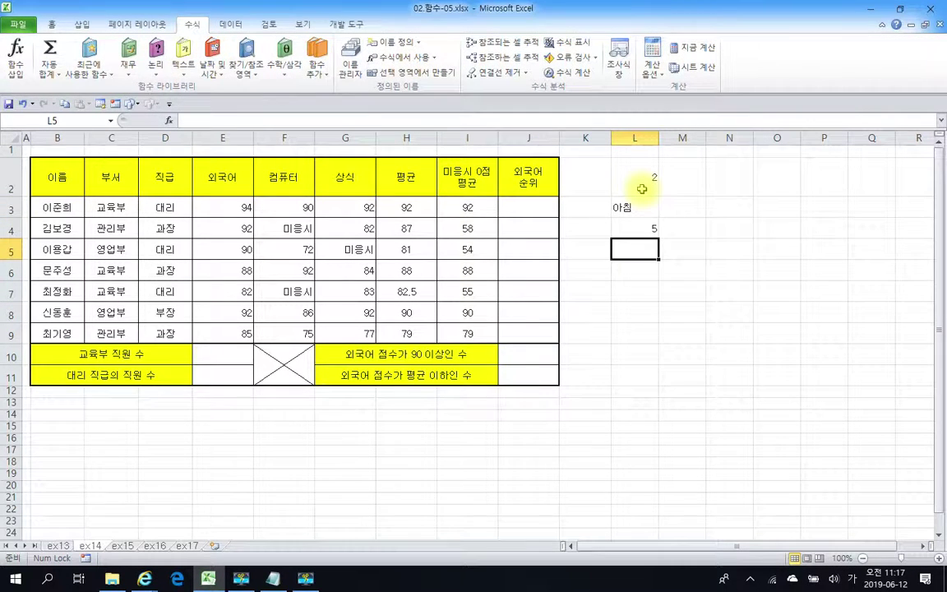
Enter =COUNTA(L2:L4) in L5 below the test values and review it at 130% zoom
{"action": "type", "text": "="}
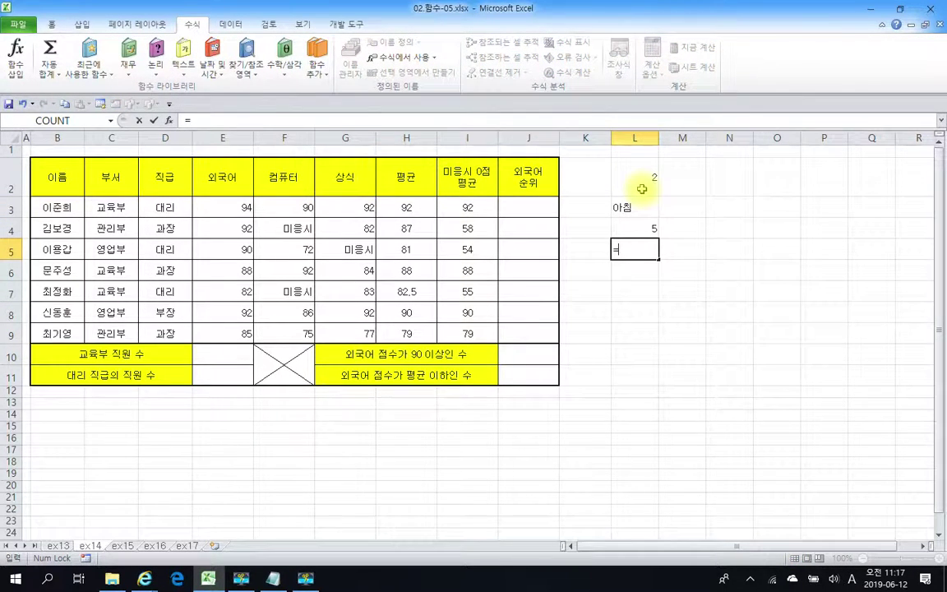
{"action": "type", "text": "cou"}
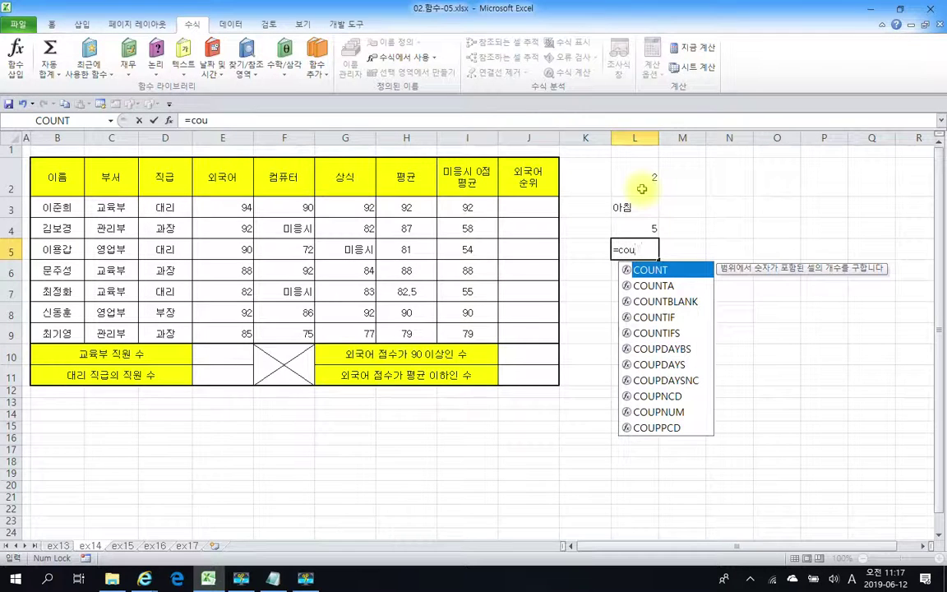
{"action": "left_click", "coordinate": [646, 285]}
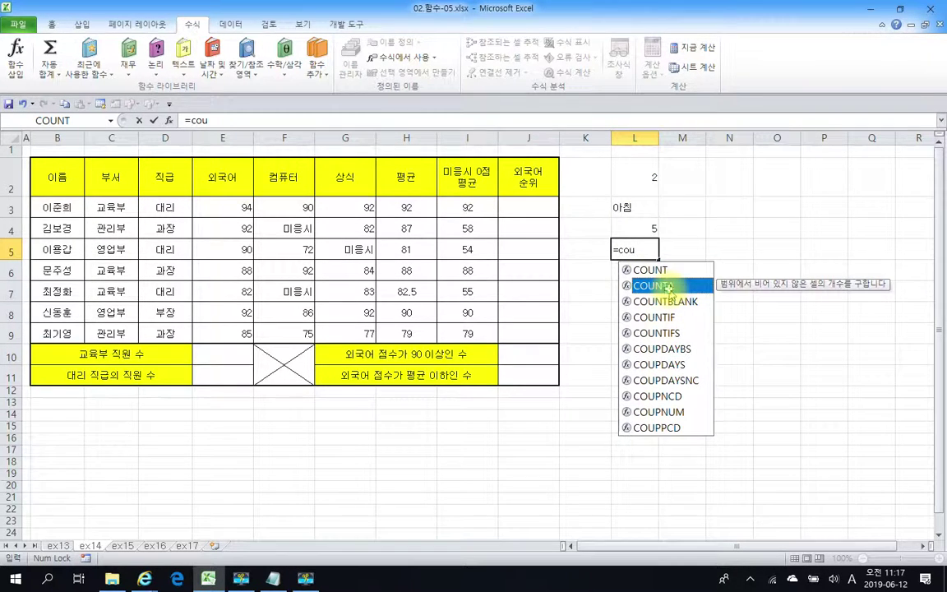
{"action": "double_click", "coordinate": [645, 285]}
{"action": "left_click_drag", "start_coordinate": [641, 177], "coordinate": [639, 224]}
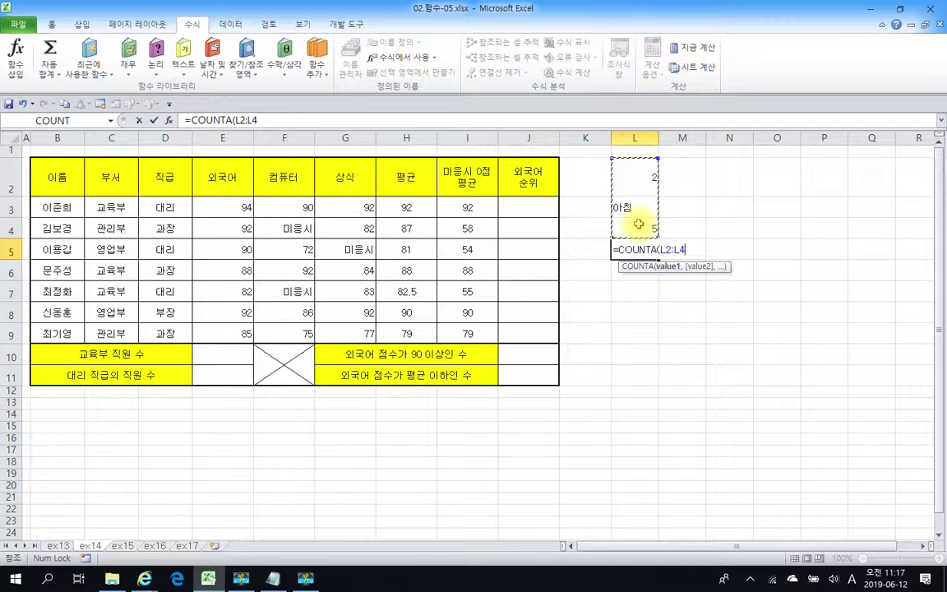
{"action": "type", "text": ")"}
{"action": "key", "text": "Return"}
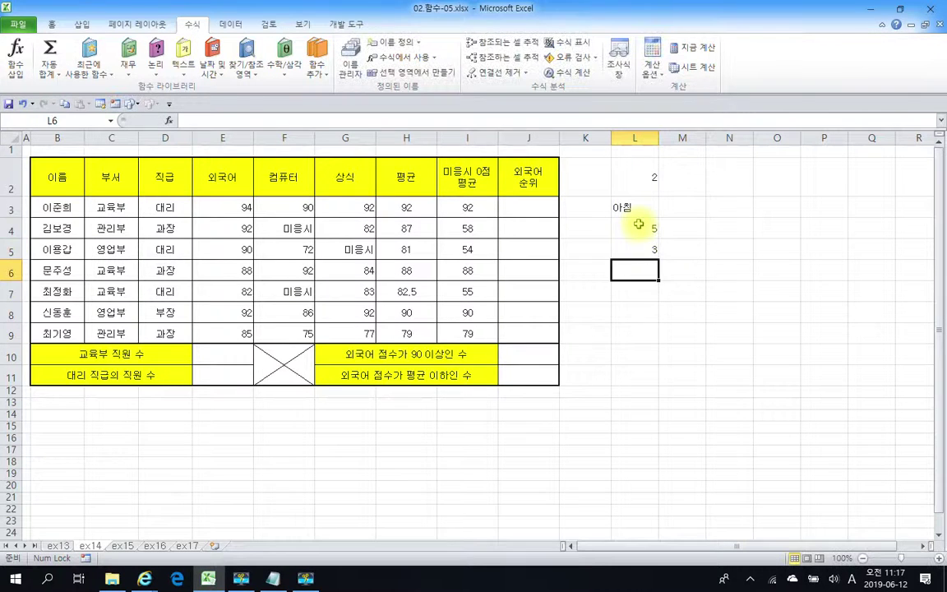
{"action": "left_click", "coordinate": [633, 250]}
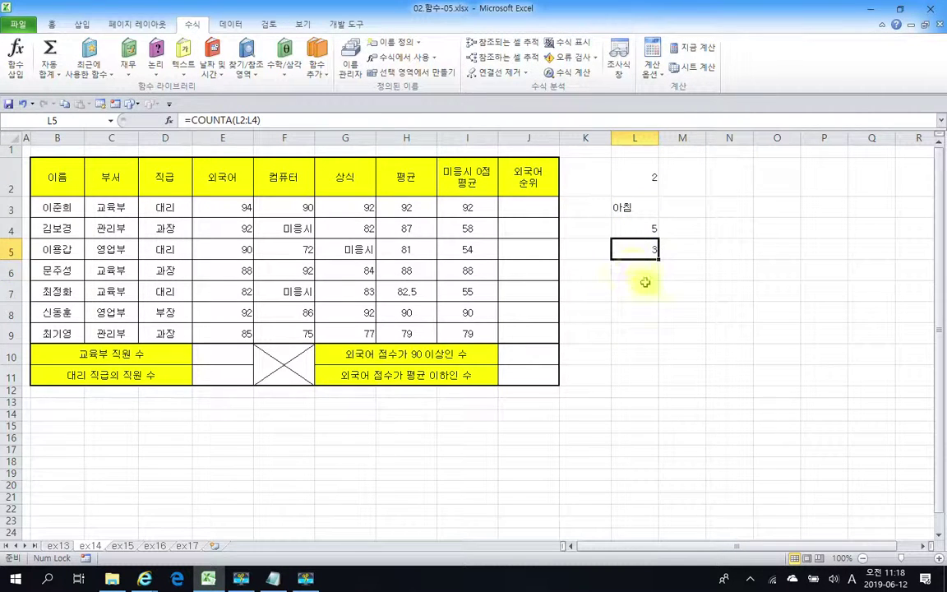
{"action": "left_click", "coordinate": [937, 558]}
{"action": "left_click", "coordinate": [937, 558]}
{"action": "left_click", "coordinate": [937, 559]}
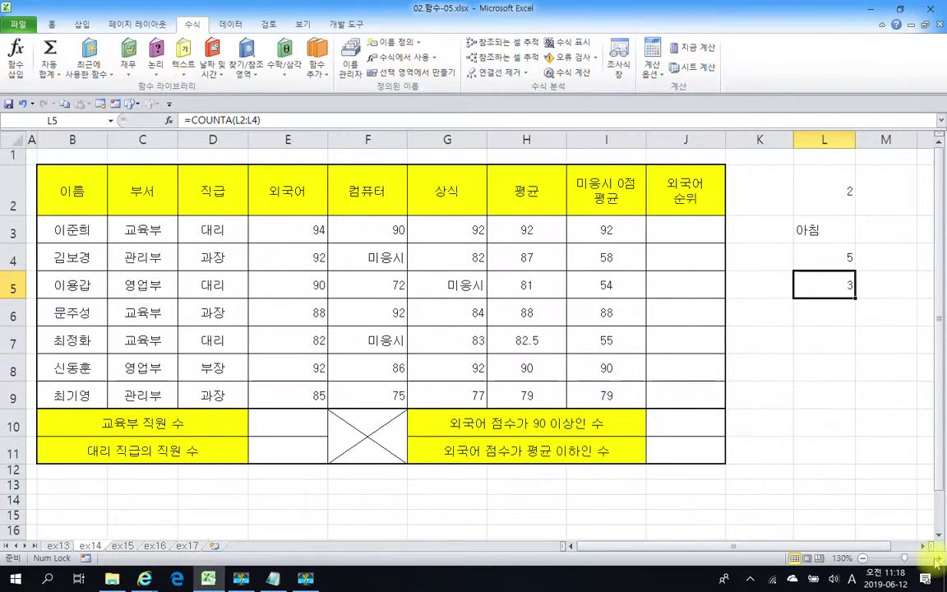
Clear 아침 from L3 and check the COUNTA result in L5
{"action": "left_click", "coordinate": [812, 231]}
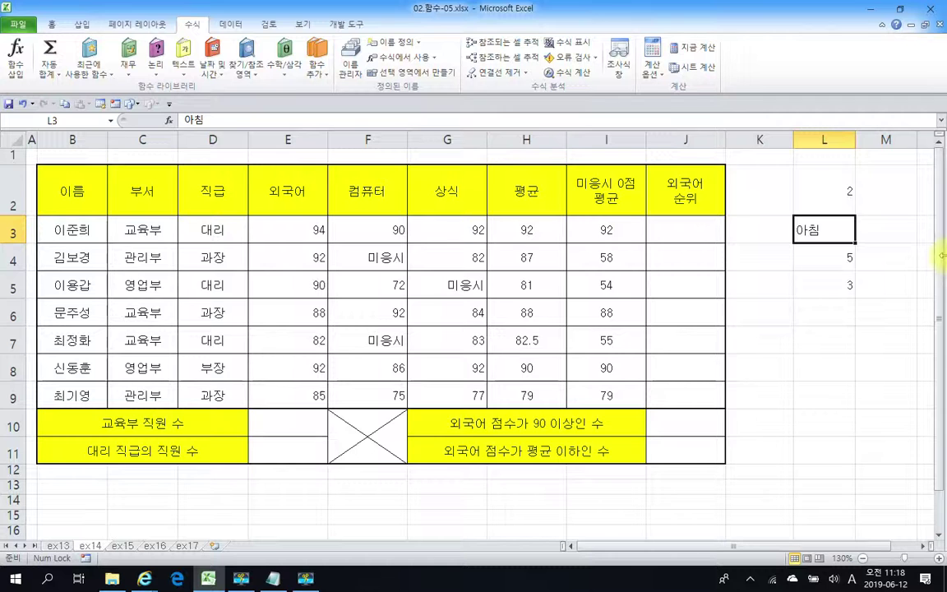
{"action": "key", "text": "Delete"}
{"action": "left_click", "coordinate": [823, 283]}
Re-enter the text 아침 in L3
{"action": "left_click", "coordinate": [820, 238]}
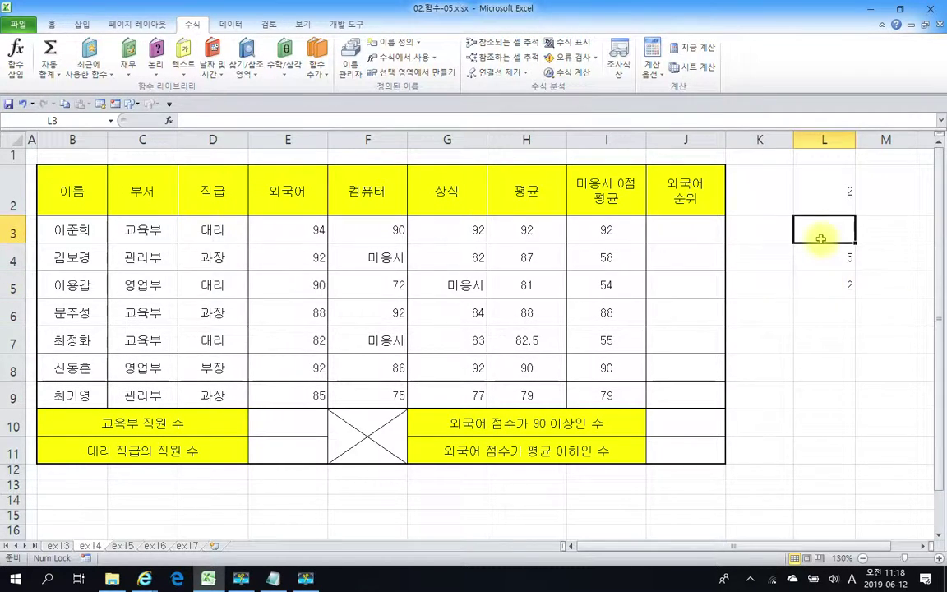
{"action": "type", "text": "dlc"}
{"action": "key", "text": "Escape"}
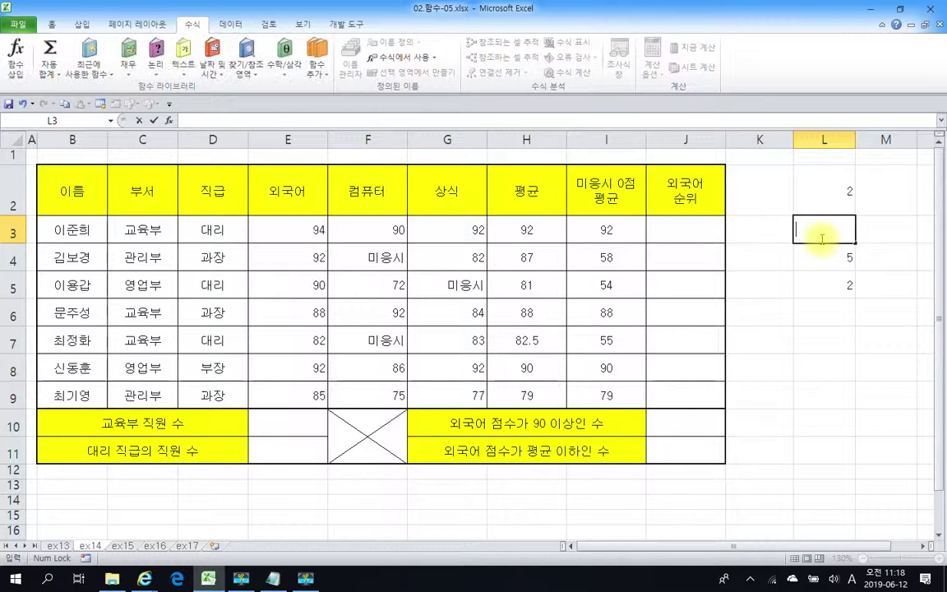
{"action": "type", "text": "앞침"}
{"action": "key", "text": "Return"}
{"action": "left_click", "coordinate": [820, 238]}
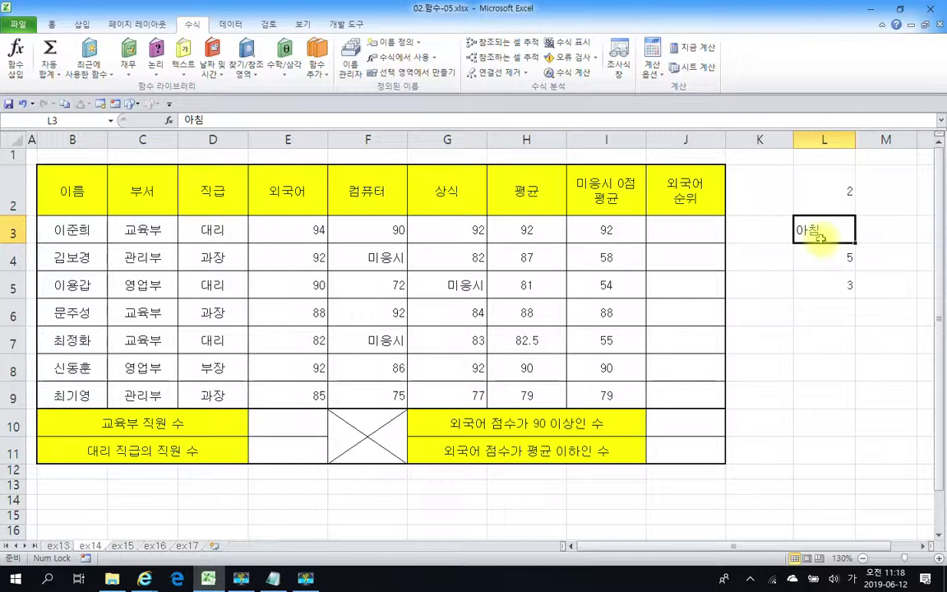
Replace the text in L3 with a single space and compare it with the COUNTA result in L5
{"action": "key", "text": "BackSpace"}
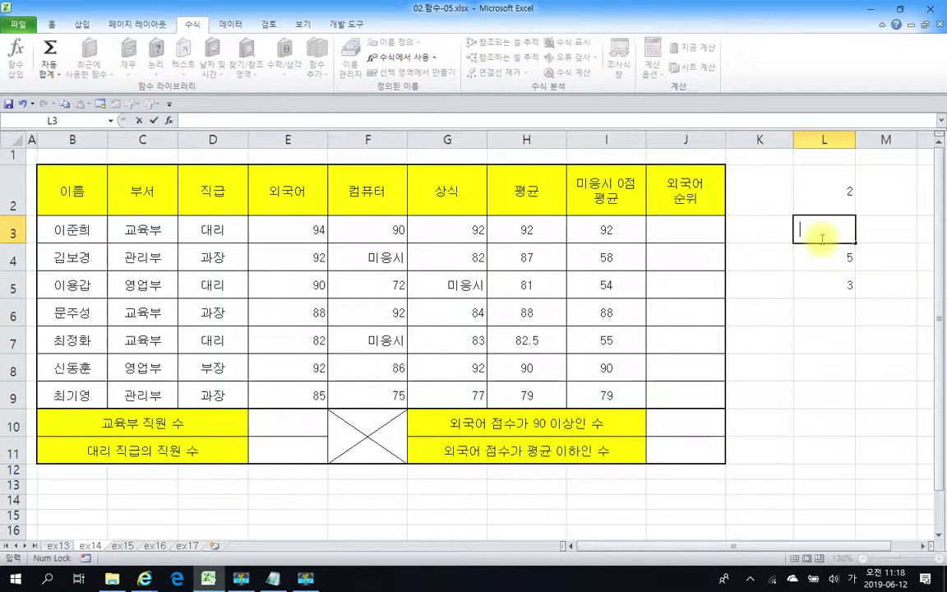
{"action": "key", "text": "Return"}
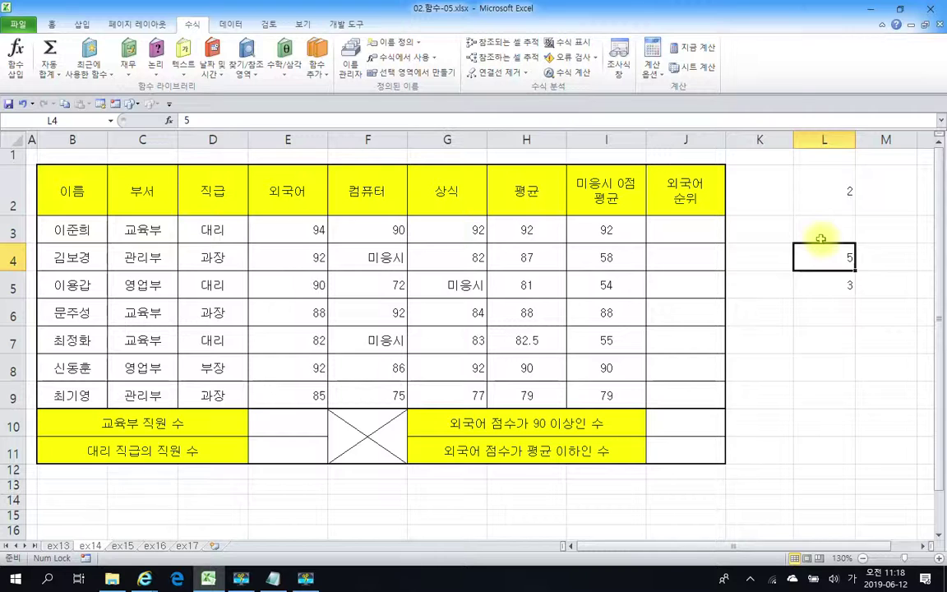
{"action": "left_click", "coordinate": [846, 286]}
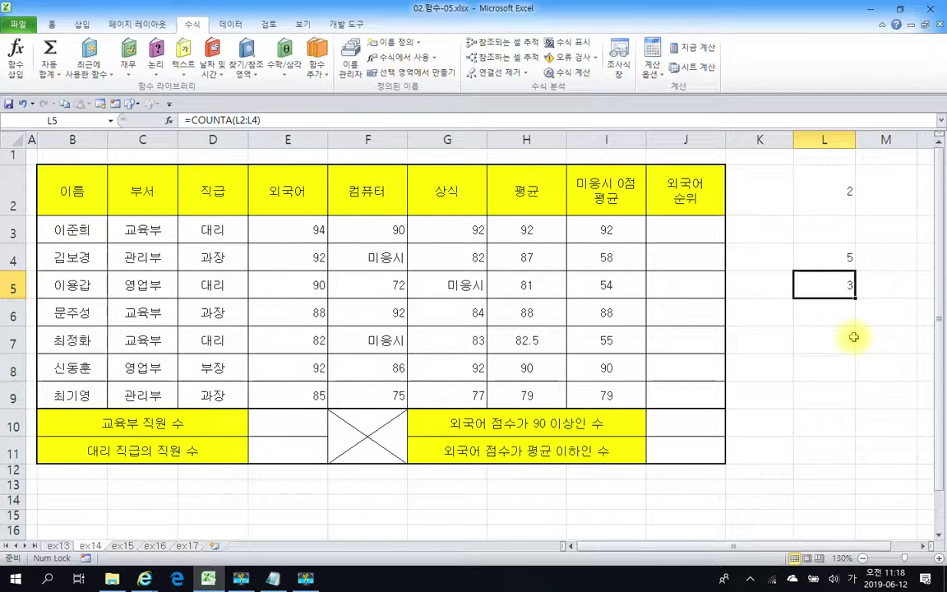
{"action": "left_click", "coordinate": [817, 220]}
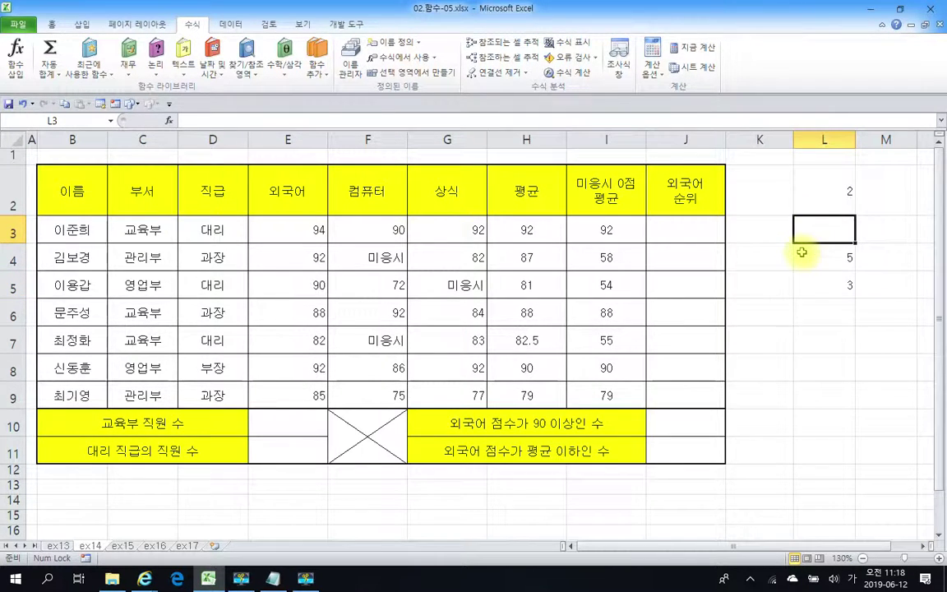
{"action": "left_click_drag", "start_coordinate": [796, 218], "coordinate": [865, 241]}
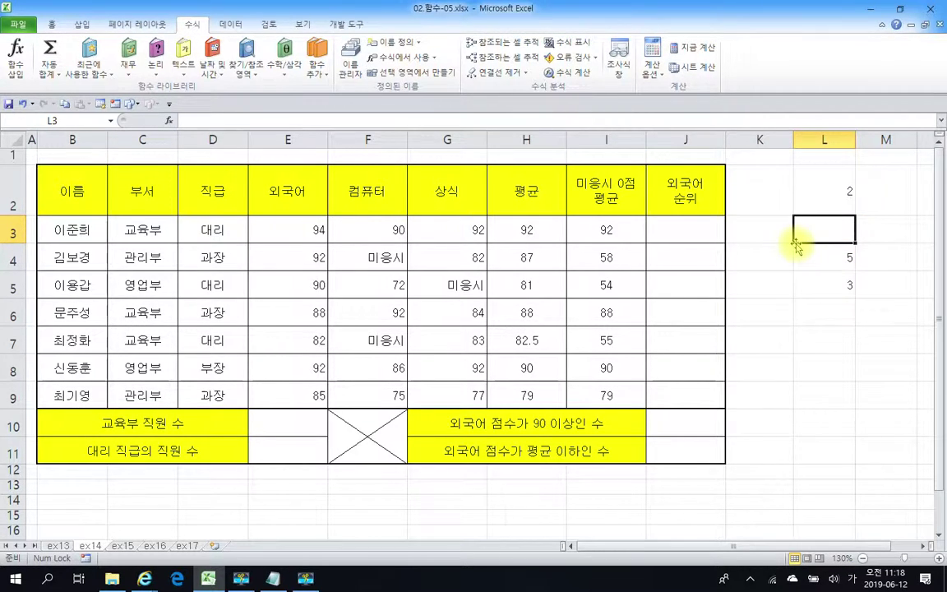
Clear the space from L3 and delete the whole test column L
{"action": "key", "text": "Delete"}
{"action": "left_click", "coordinate": [824, 140]}
{"action": "right_click", "coordinate": [823, 142]}
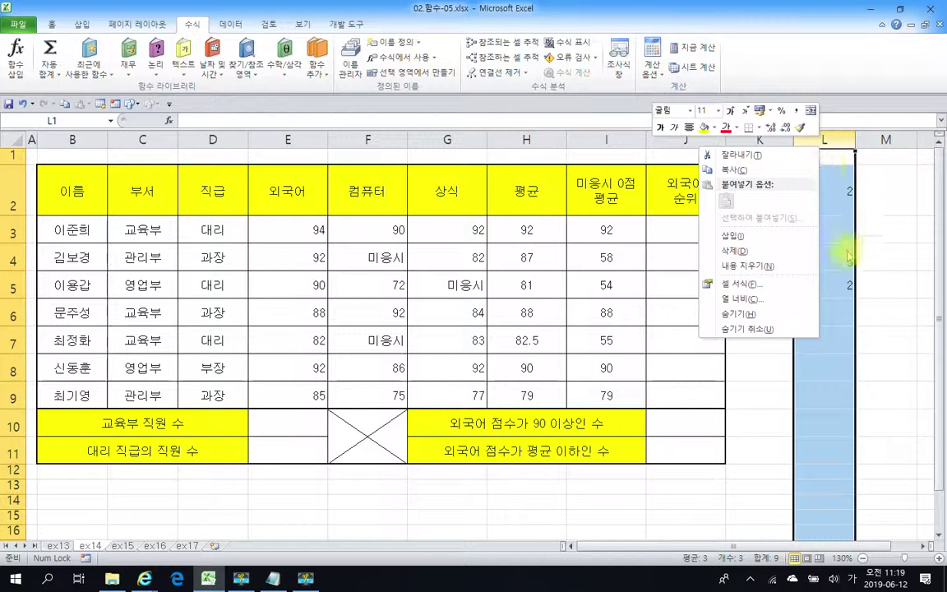
{"action": "left_click", "coordinate": [734, 250]}
Begin a RANK formula for 외국어 순위 in J3 with E3 as the number to rank
{"action": "left_click", "coordinate": [669, 239]}
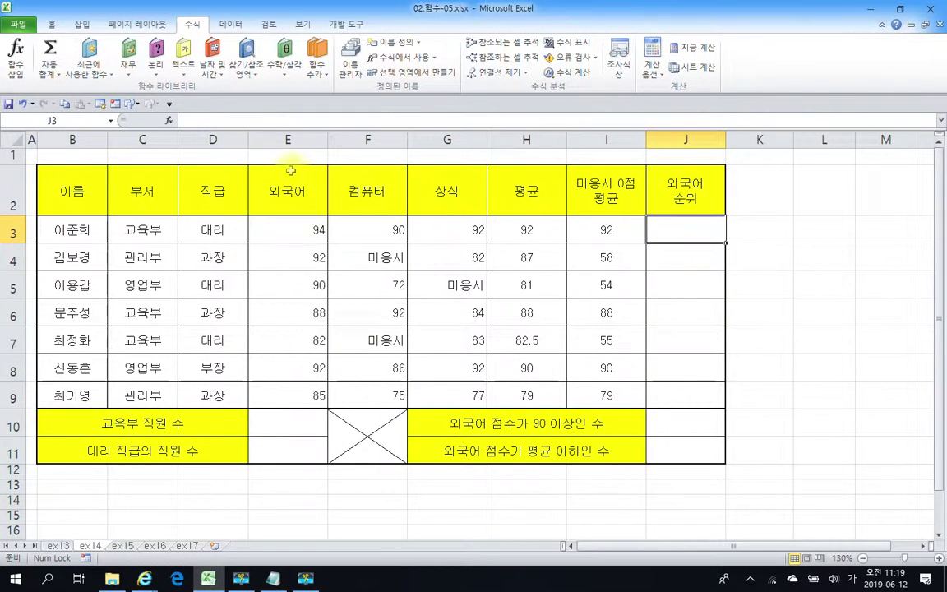
{"action": "left_click", "coordinate": [233, 121]}
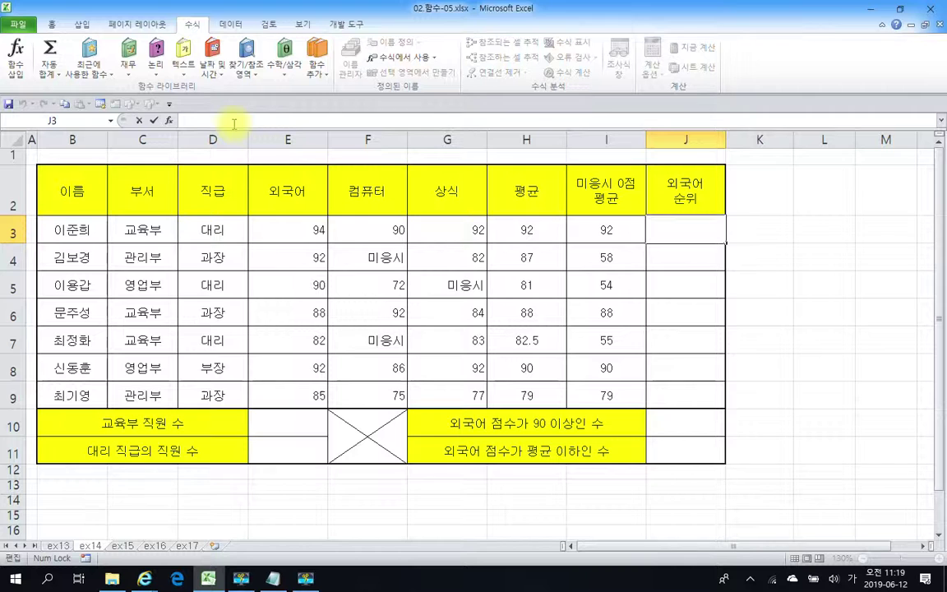
{"action": "type", "text": "="}
{"action": "type", "text": "ㄱ무"}
{"action": "key", "text": "BackSpace"}
{"action": "key", "text": "BackSpace"}
{"action": "key", "text": "BackSpace"}
{"action": "key", "text": "Hangul"}
{"action": "type", "text": "ran"}
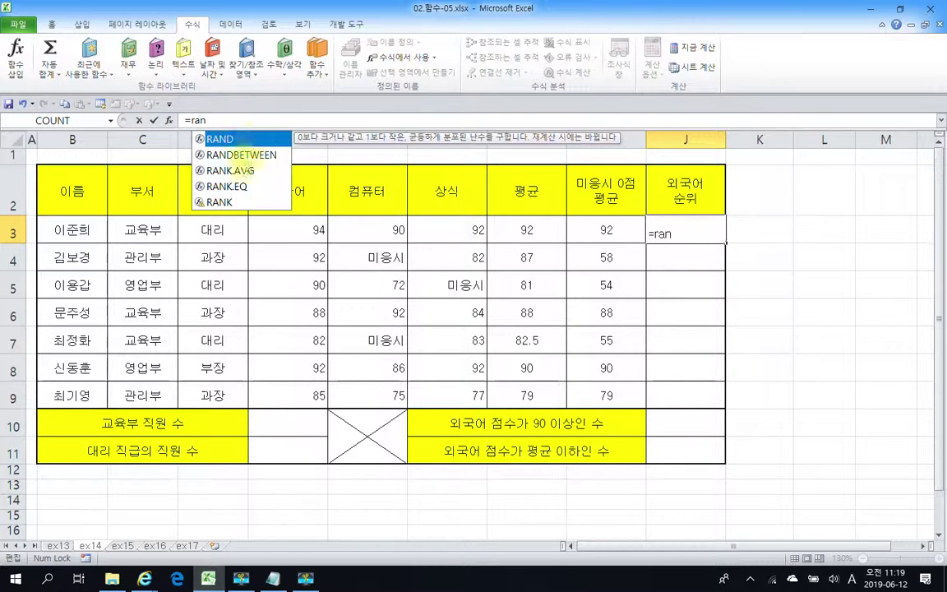
{"action": "double_click", "coordinate": [217, 200]}
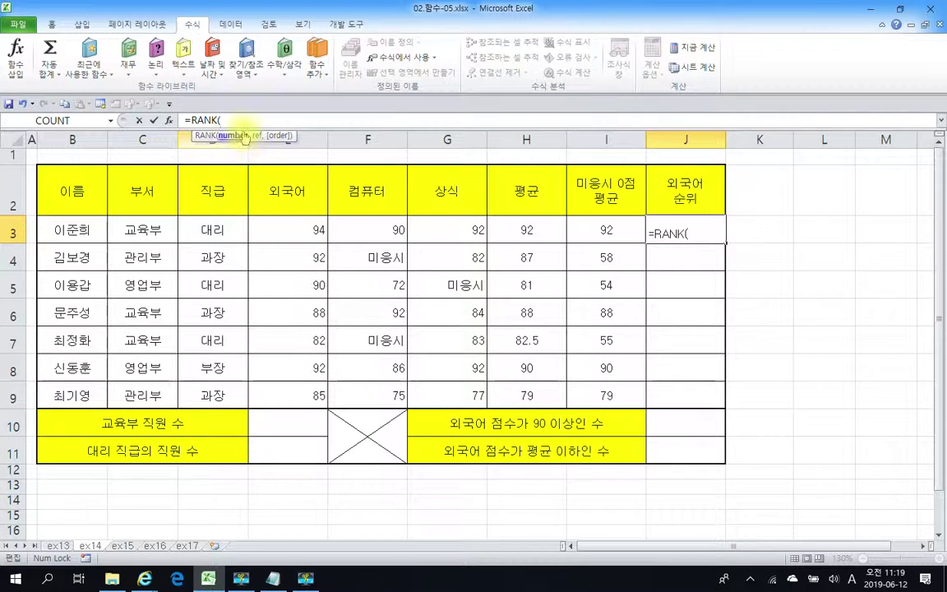
{"action": "left_click", "coordinate": [277, 233]}
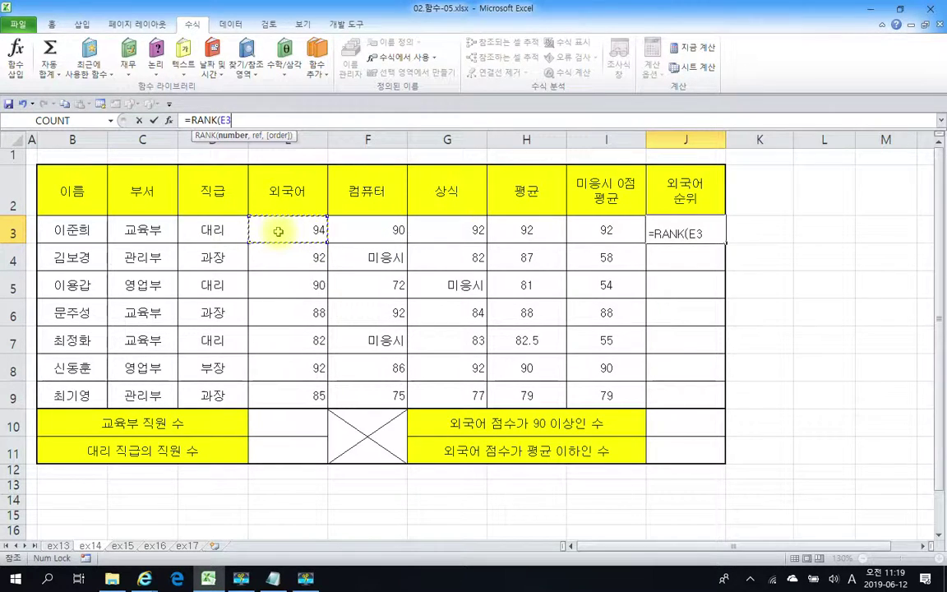
{"action": "type", "text": ","}
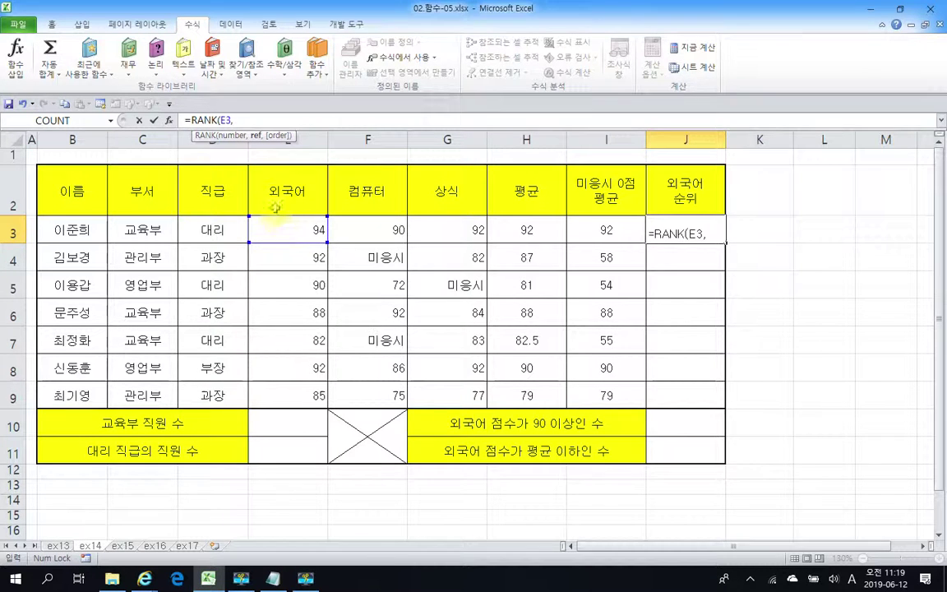
Use the absolute range $E$3:$E$9 and descending order 0, and commit J3 as =RANK(E3,$E$3:$E$9,0)
{"action": "left_click_drag", "start_coordinate": [274, 234], "coordinate": [275, 382]}
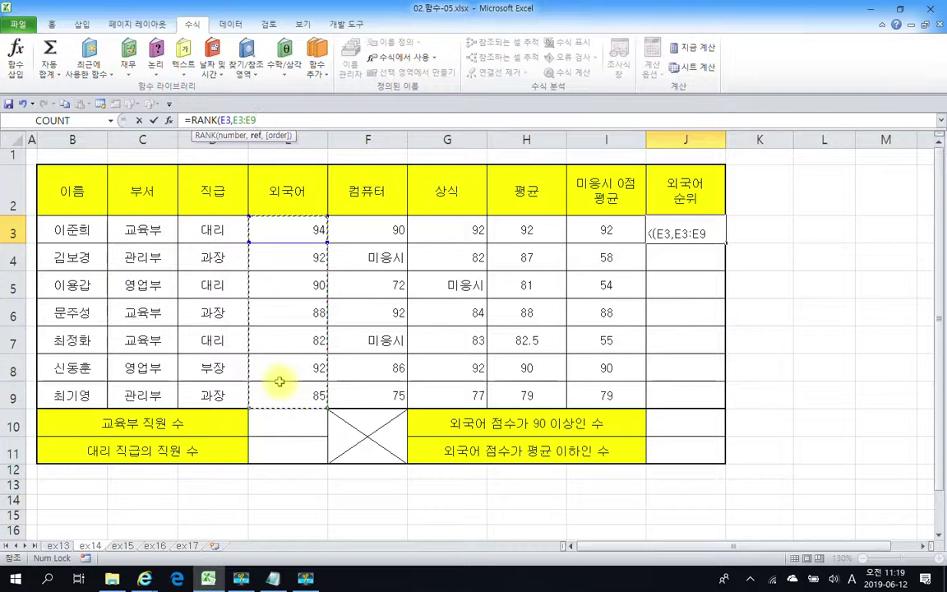
{"action": "key", "text": "F4"}
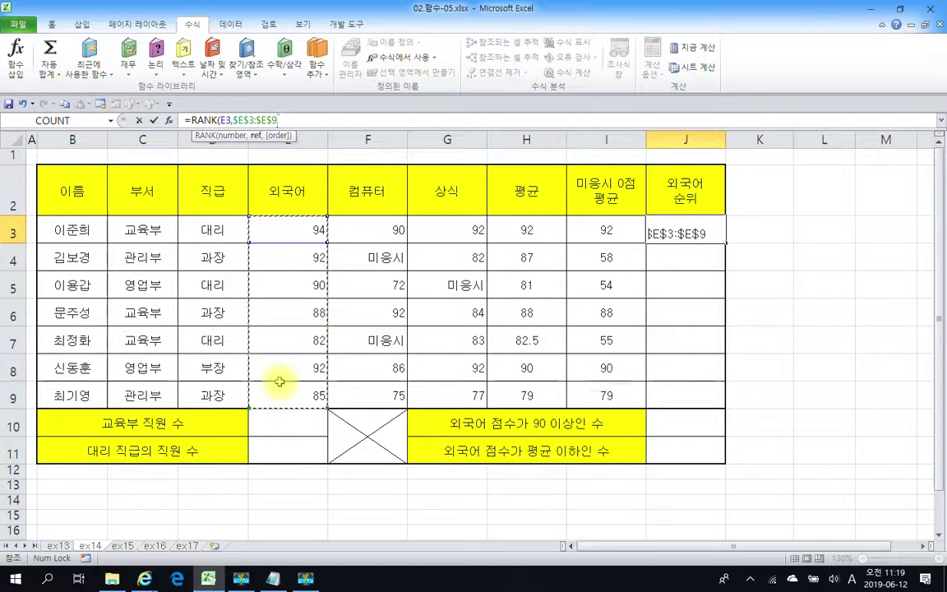
{"action": "type", "text": ","}
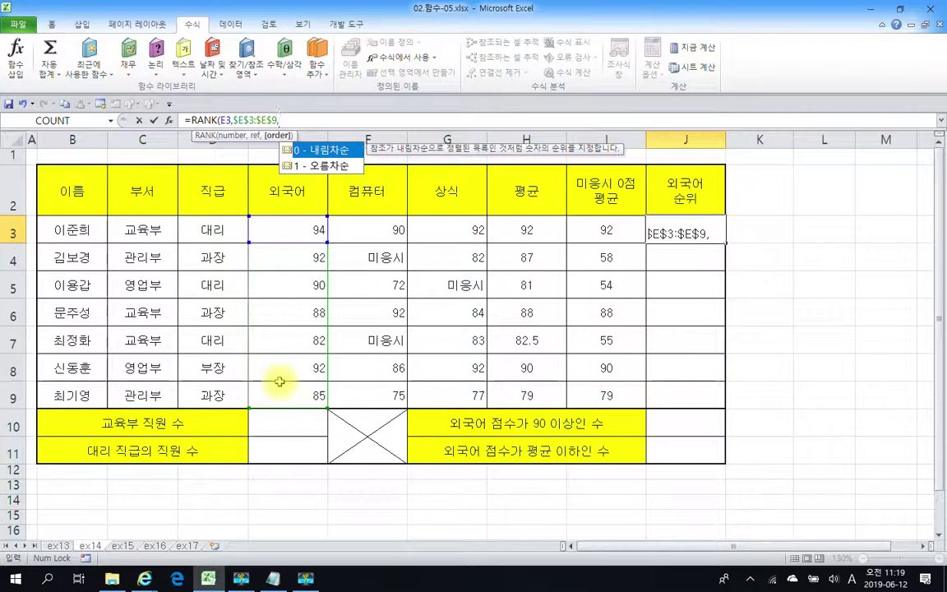
{"action": "type", "text": "0)"}
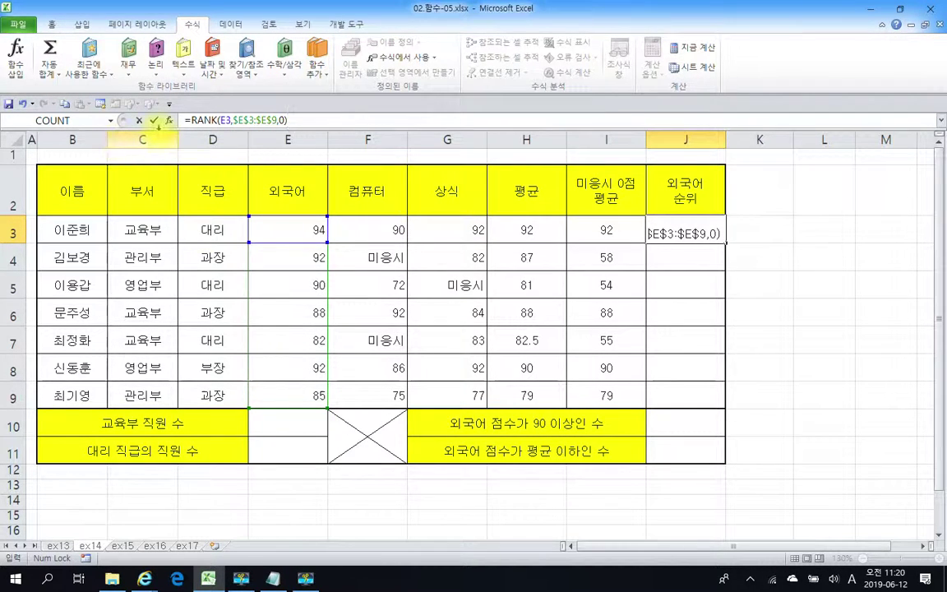
{"action": "left_click", "coordinate": [153, 120]}
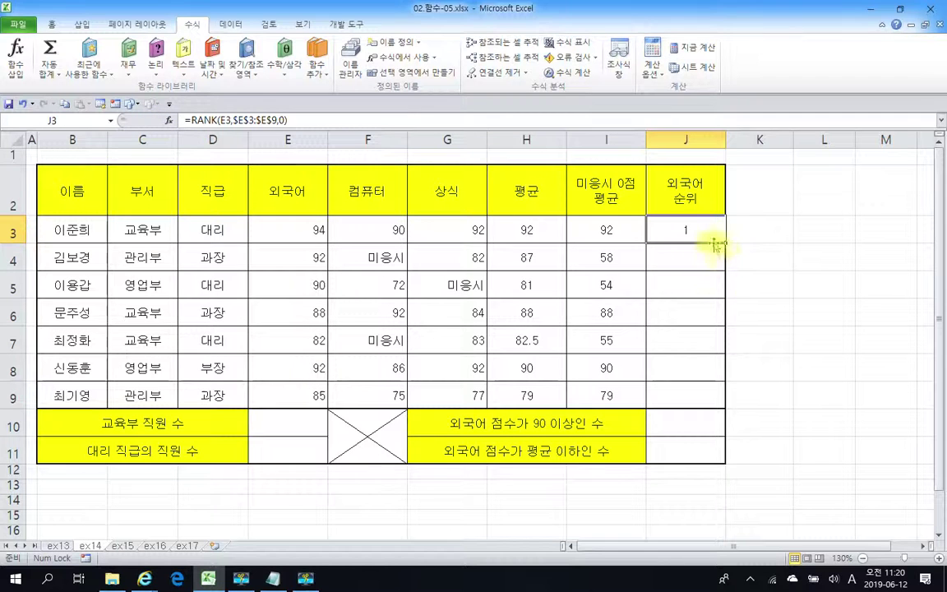
Fill the RANK formula from J3 down through J9 and open the formula in J3 for editing
{"action": "left_click_drag", "start_coordinate": [725, 245], "coordinate": [721, 403]}
{"action": "left_click", "coordinate": [744, 420]}
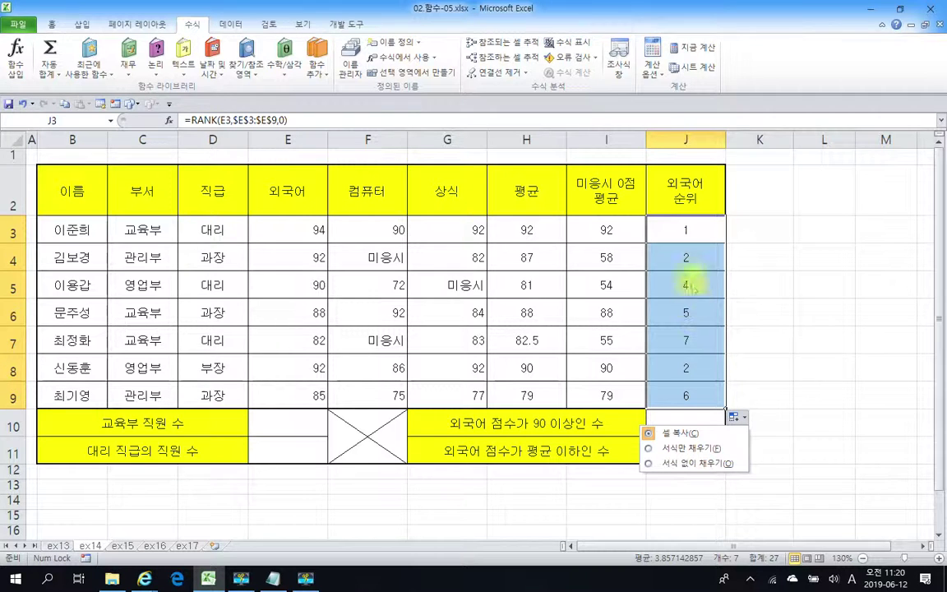
{"action": "left_click", "coordinate": [684, 228]}
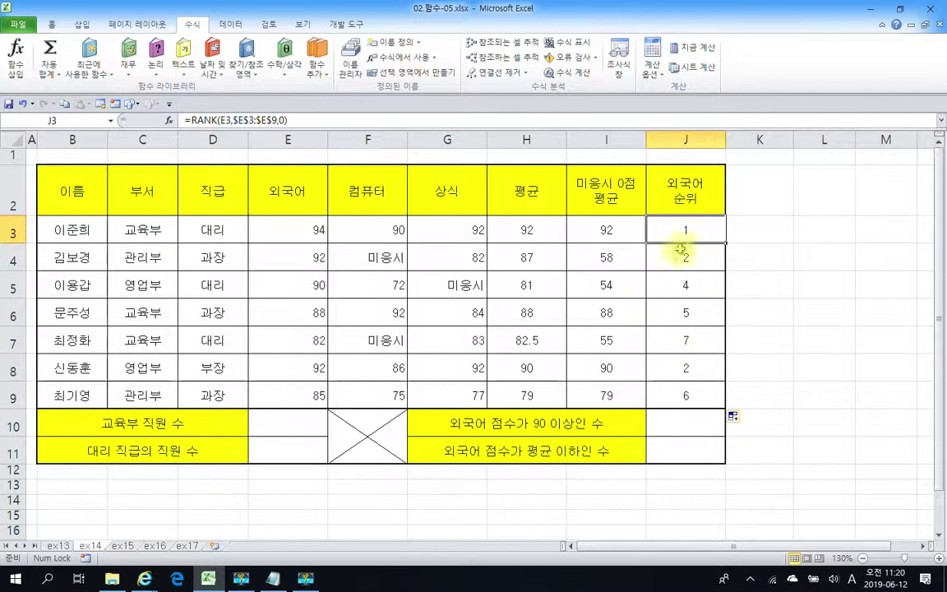
{"action": "left_click", "coordinate": [304, 122]}
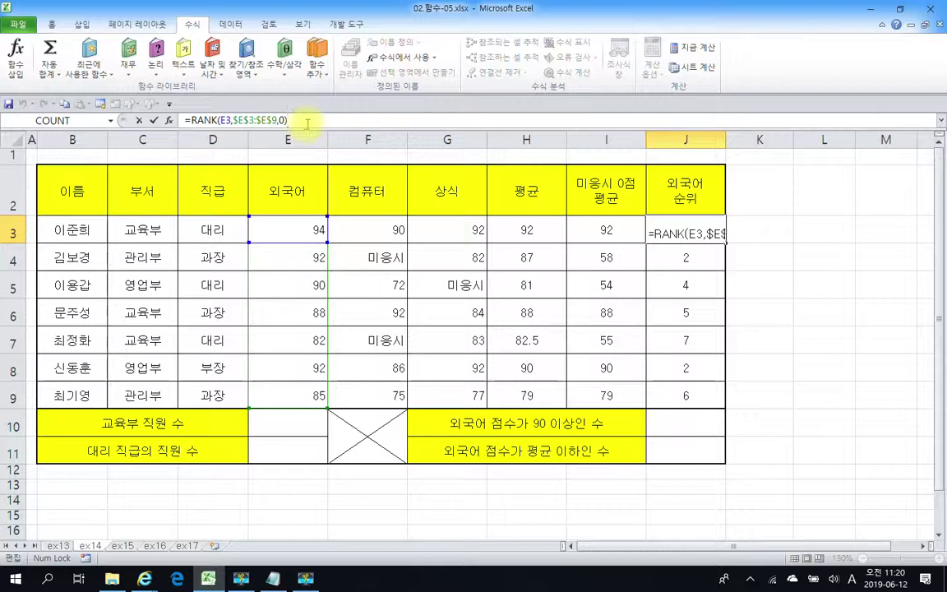
Append &" 위" to the RANK formula in J3 and fill it down through J9
{"action": "type", "text": "&"}
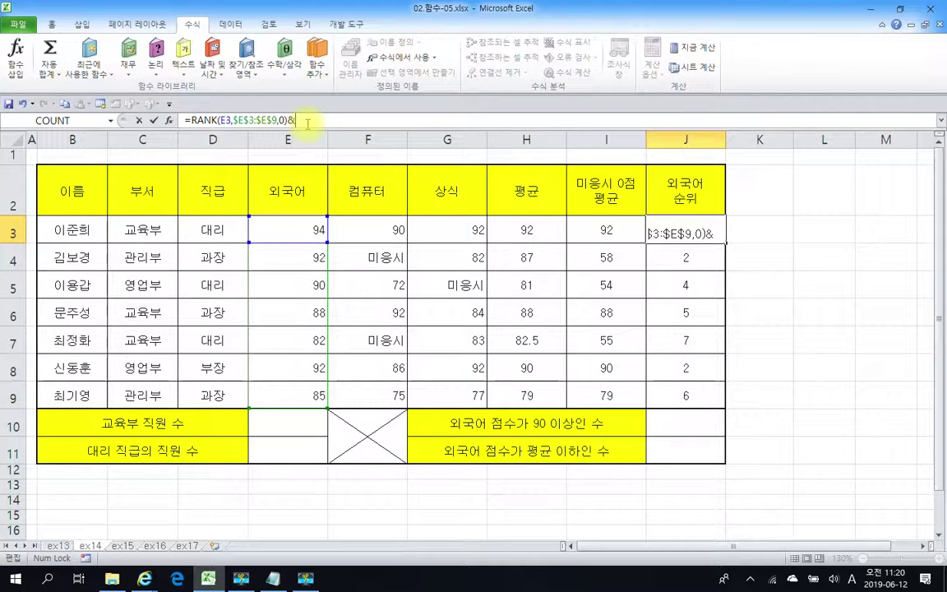
{"action": "type", "text": "\""}
{"action": "type", "text": "dnl"}
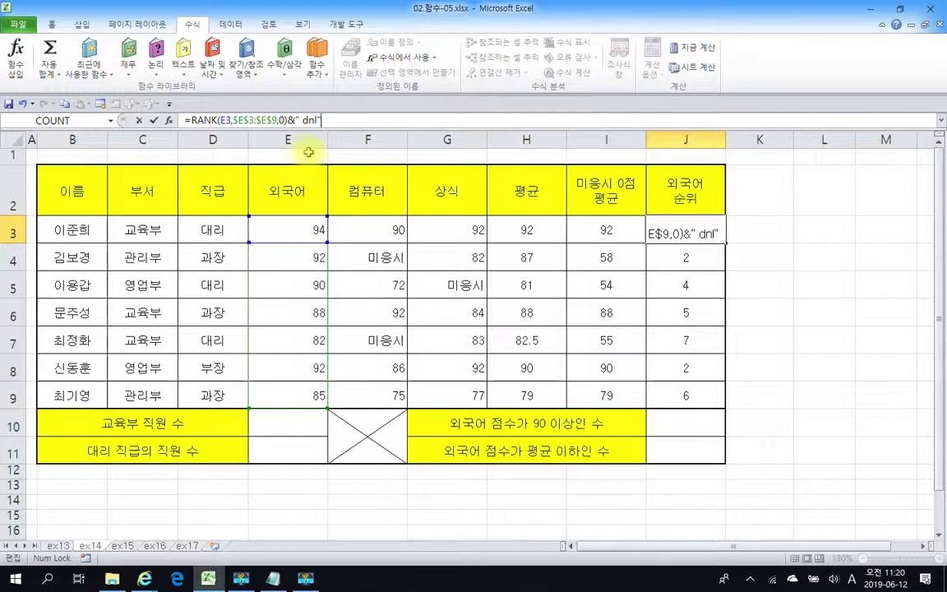
{"action": "key", "text": "BackSpace"}
{"action": "key", "text": "BackSpace"}
{"action": "key", "text": "BackSpace"}
{"action": "key", "text": "Hangul"}
{"action": "type", "text": "위\""}
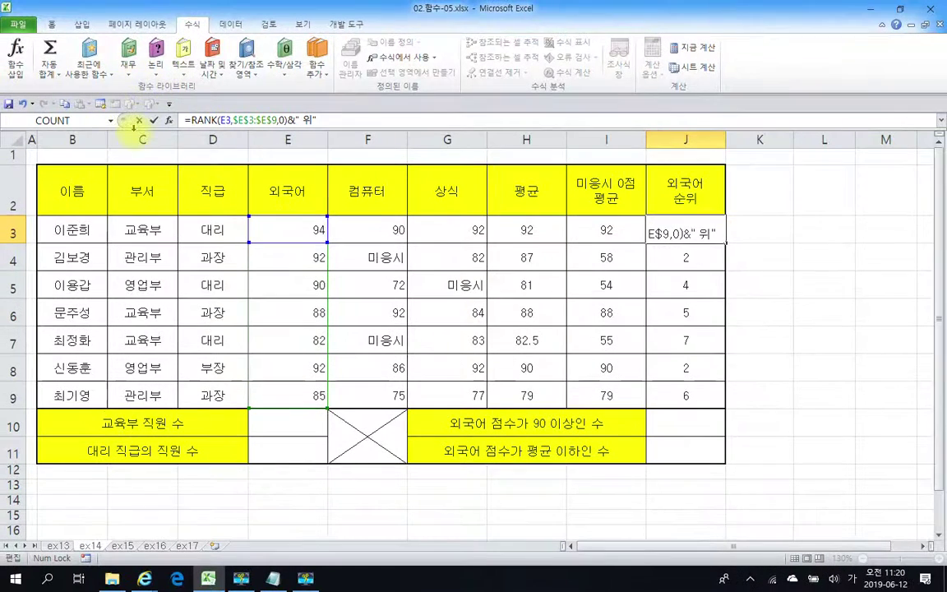
{"action": "left_click", "coordinate": [154, 120]}
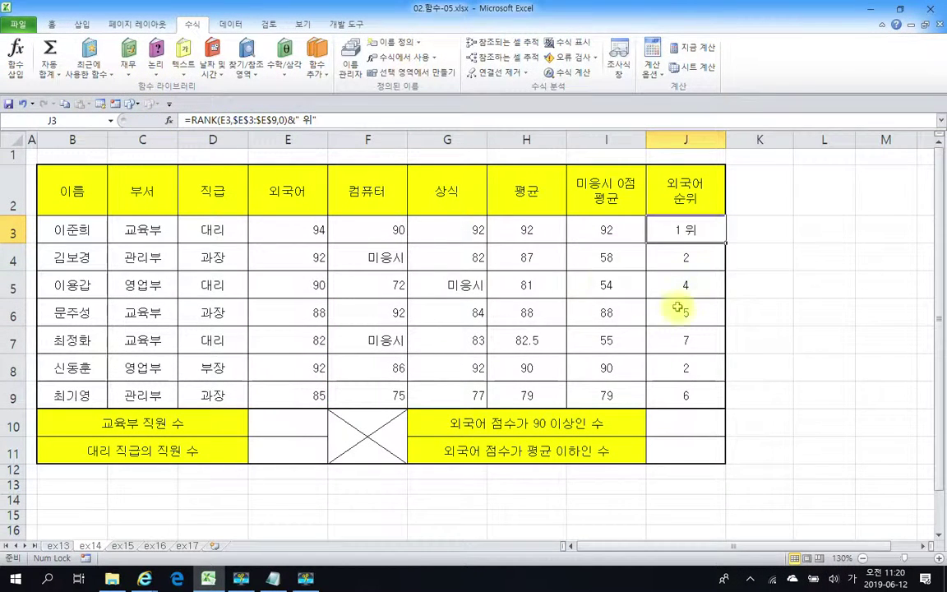
{"action": "left_click_drag", "start_coordinate": [727, 243], "coordinate": [714, 392]}
{"action": "left_click", "coordinate": [736, 389]}
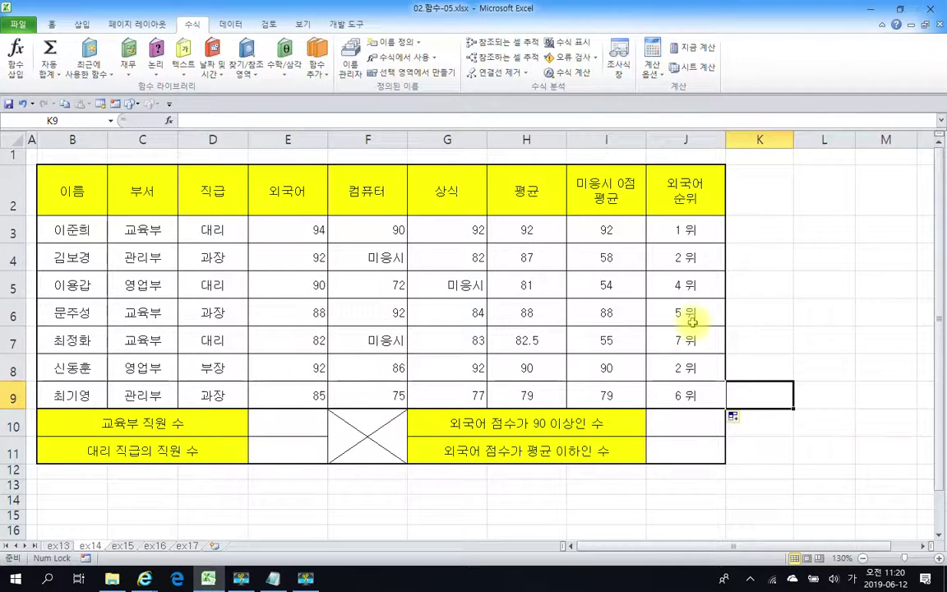
Begin a COUNTIF formula for 교육부 직원 수 in E10 with the department range C3:C9
{"action": "left_click", "coordinate": [278, 433]}
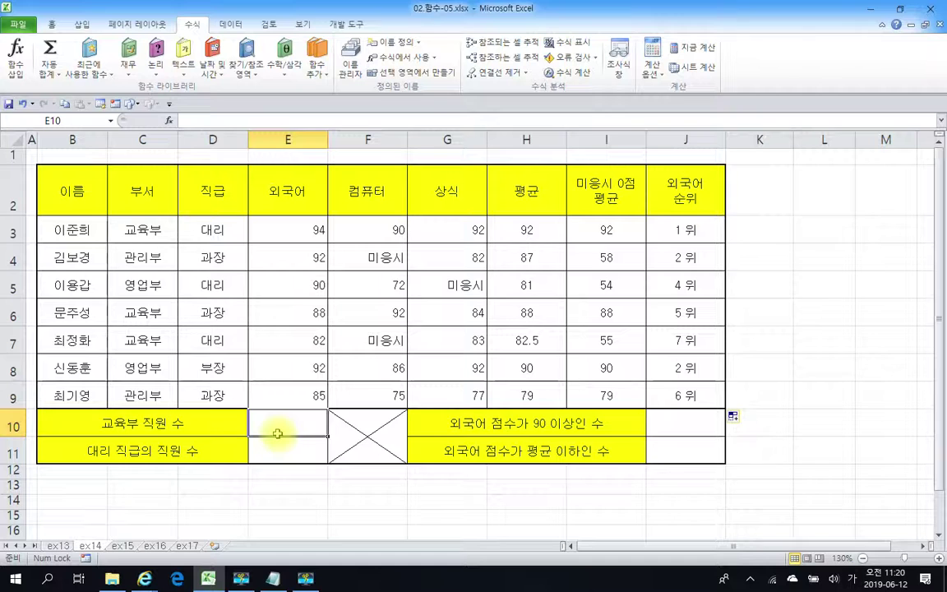
{"action": "mouse_move", "coordinate": [271, 440]}
{"action": "left_mouse_down"}
{"action": "mouse_move", "coordinate": [250, 425]}
{"action": "mouse_move", "coordinate": [303, 436]}
{"action": "left_mouse_up"}
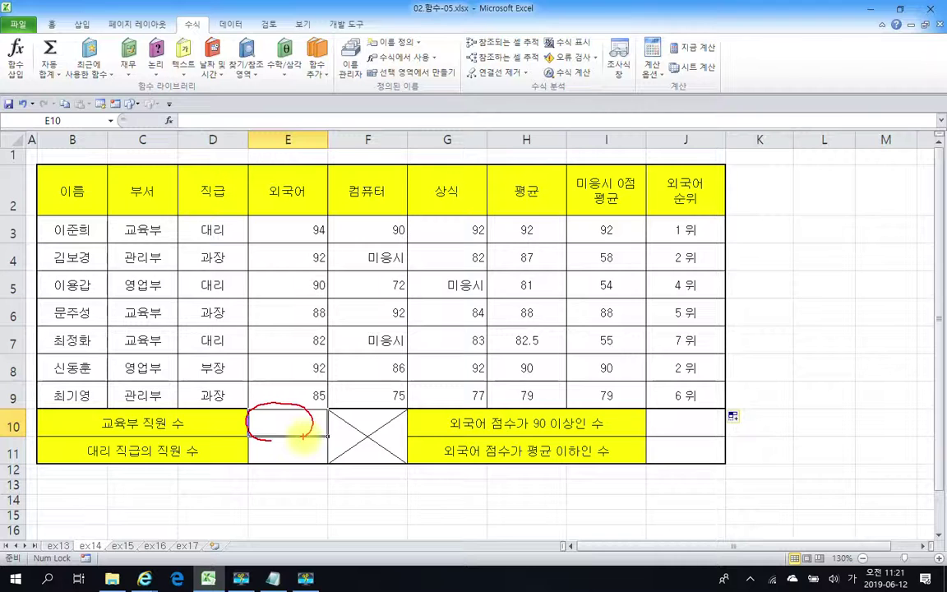
{"action": "mouse_move", "coordinate": [119, 217]}
{"action": "left_mouse_down"}
{"action": "mouse_move", "coordinate": [114, 346]}
{"action": "mouse_move", "coordinate": [136, 418]}
{"action": "mouse_move", "coordinate": [185, 210]}
{"action": "mouse_move", "coordinate": [97, 224]}
{"action": "left_mouse_up"}
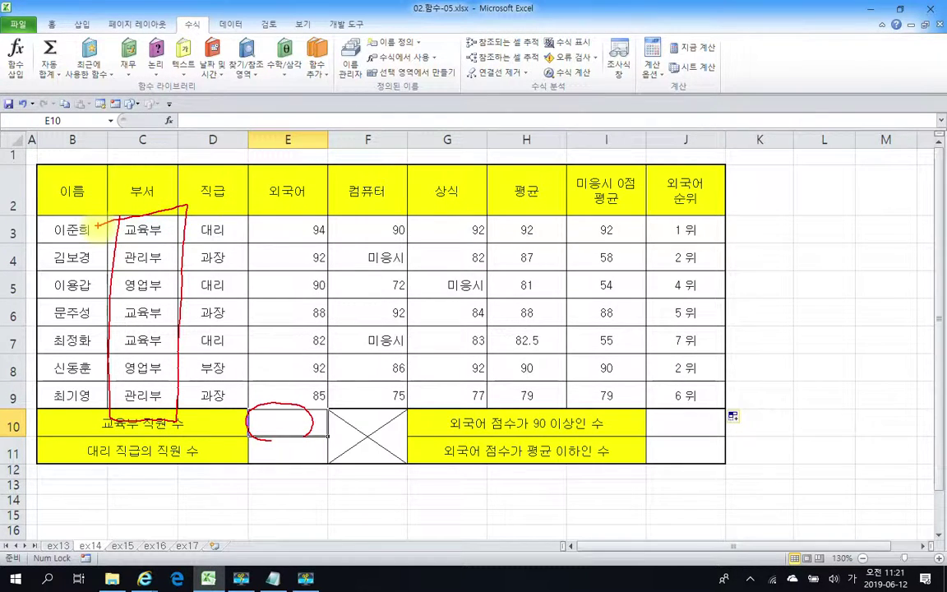
{"action": "key", "text": "Escape"}
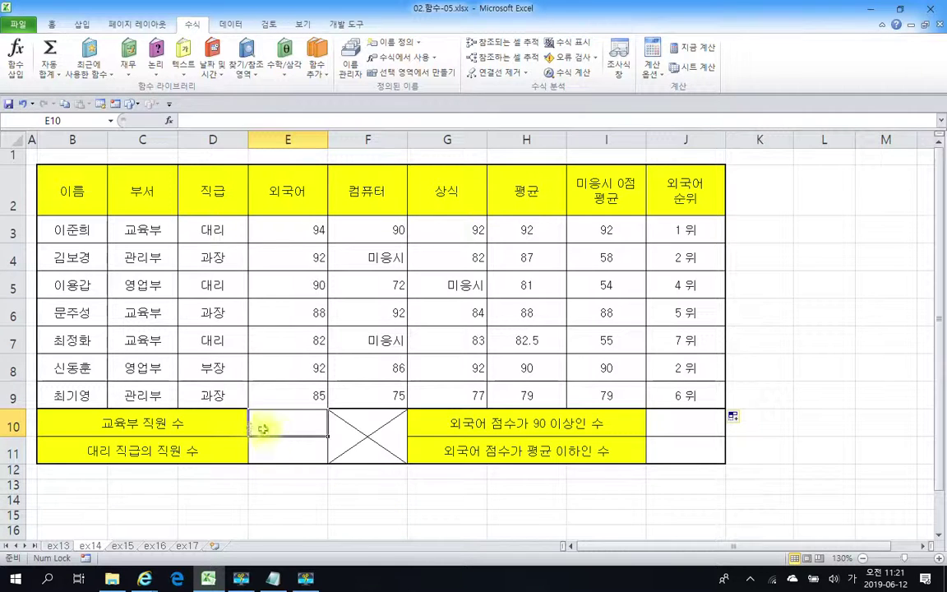
{"action": "left_click", "coordinate": [196, 122]}
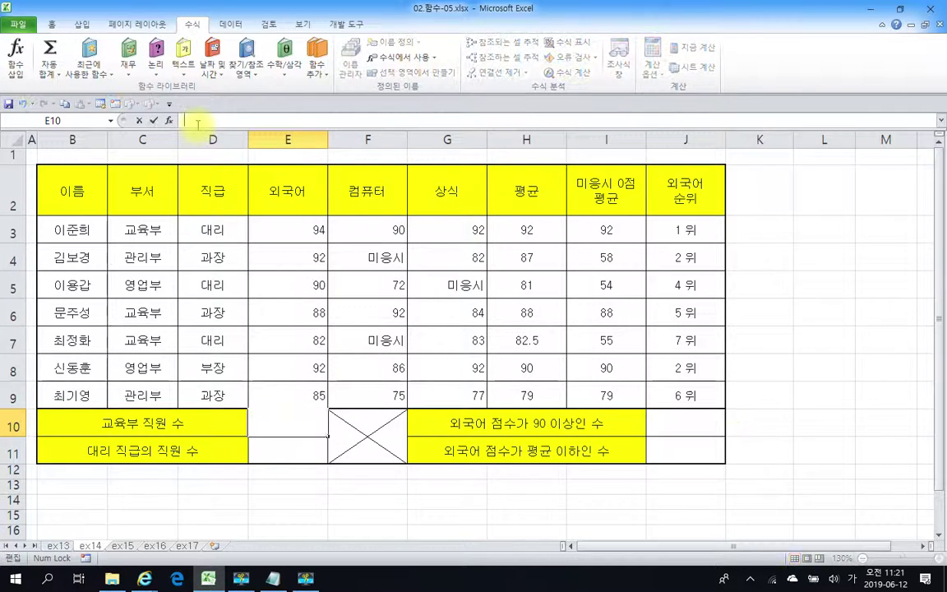
{"action": "type", "text": "=CO"}
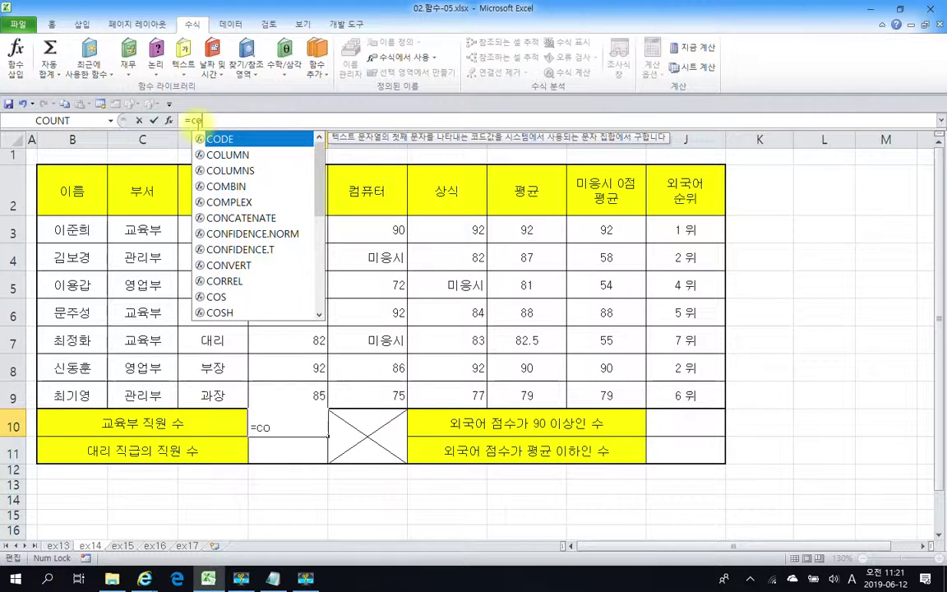
{"action": "type", "text": "U"}
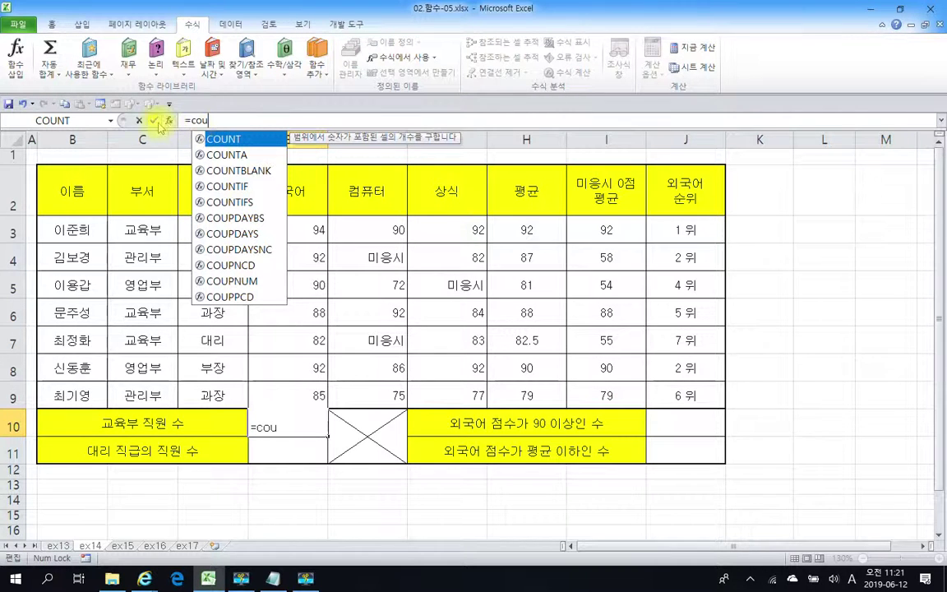
{"action": "double_click", "coordinate": [225, 191]}
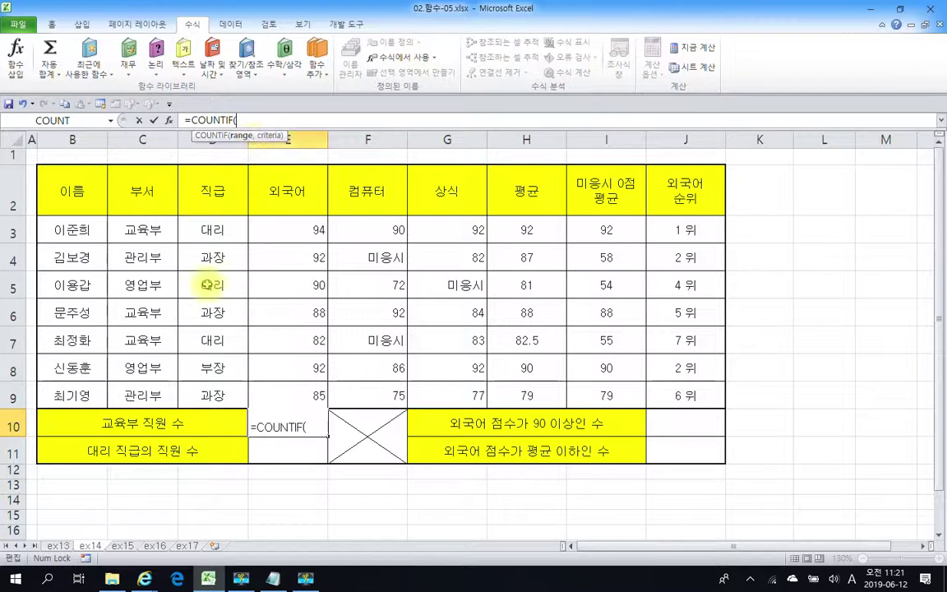
{"action": "left_click", "coordinate": [134, 229]}
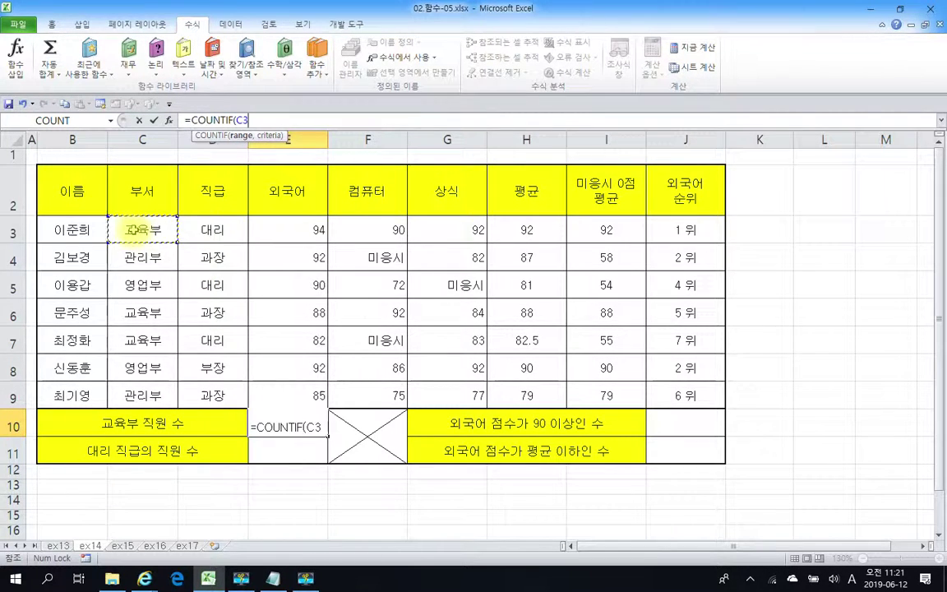
{"action": "left_click_drag", "start_coordinate": [134, 229], "coordinate": [126, 393]}
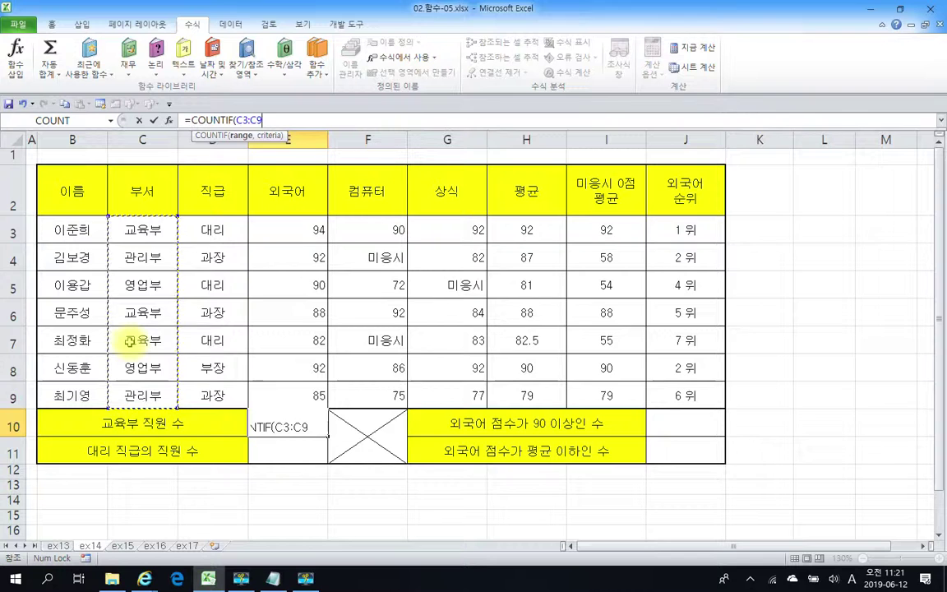
Add the criterion "교육부" and commit E10 as =COUNTIF(C3:C9,"교육부")
{"action": "type", "text": ","}
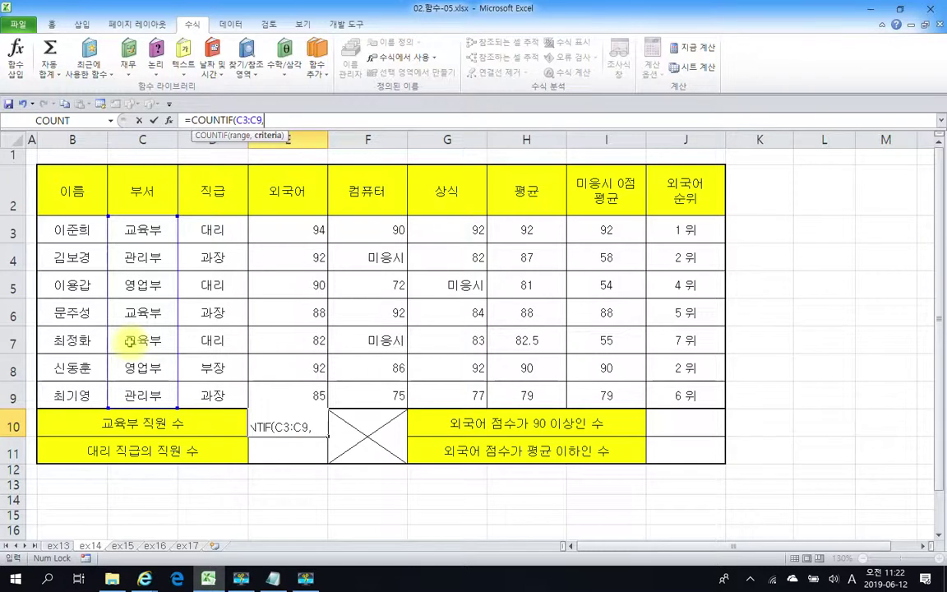
{"action": "type", "text": "\""}
{"action": "type", "text": "ㄱ"}
{"action": "key", "text": "BackSpace"}
{"action": "type", "text": "ㄱ교육부"}
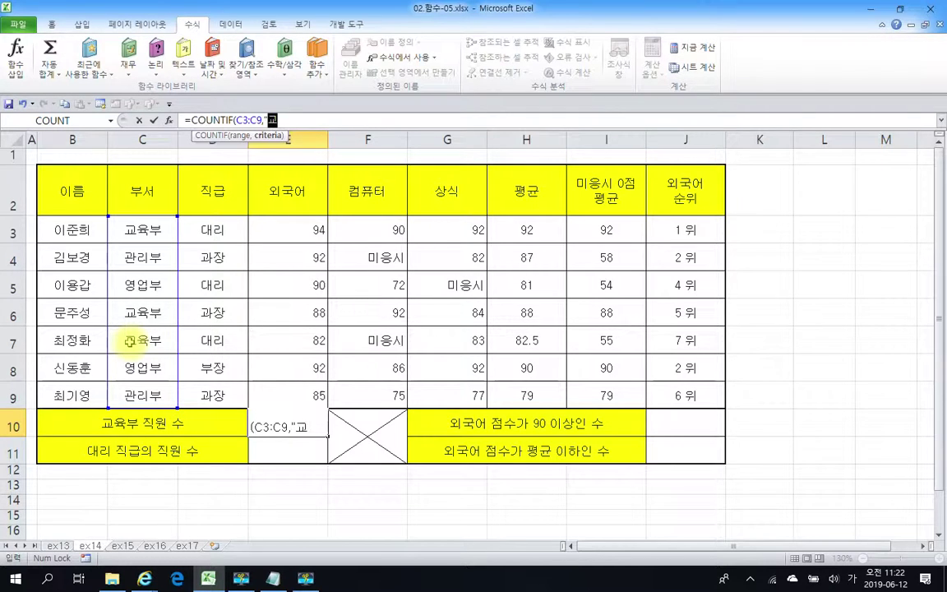
{"action": "type", "text": "\")"}
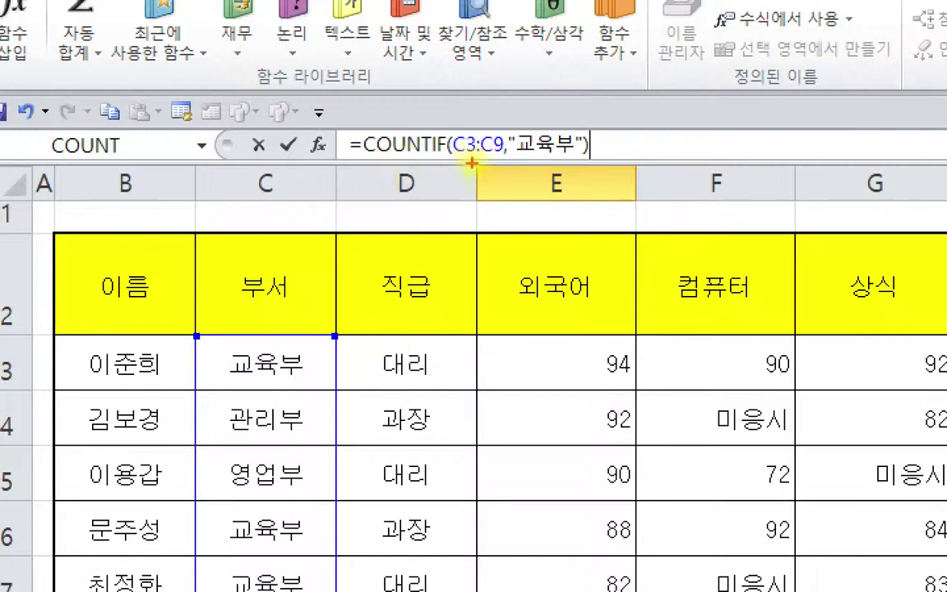
{"action": "left_click_drag", "start_coordinate": [461, 162], "coordinate": [567, 161]}
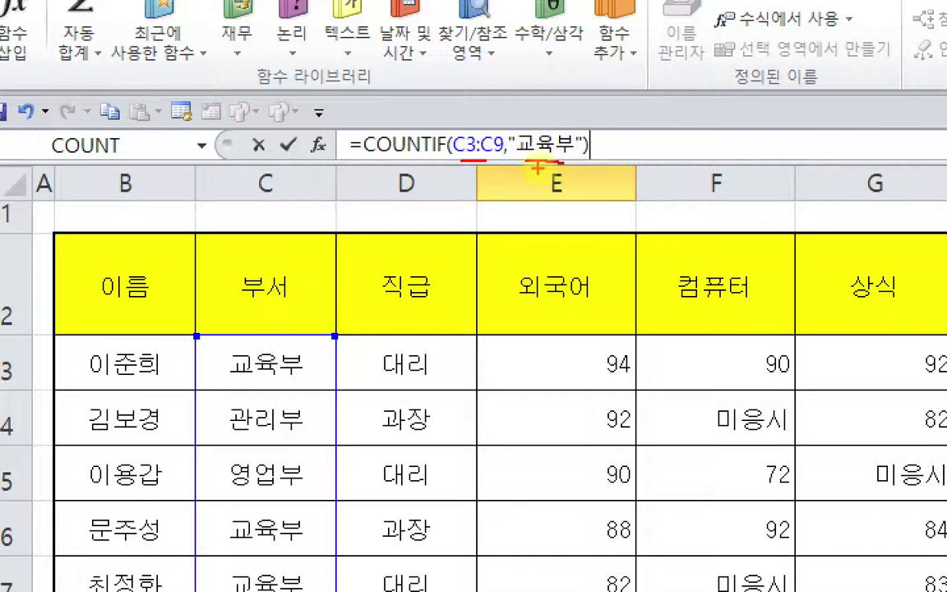
{"action": "key", "text": "Escape"}
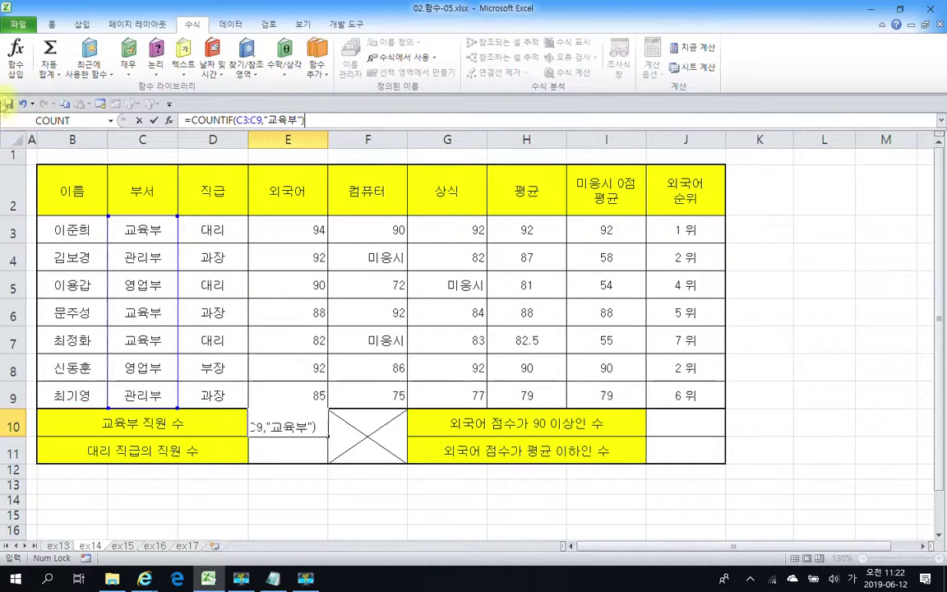
{"action": "left_click", "coordinate": [152, 120]}
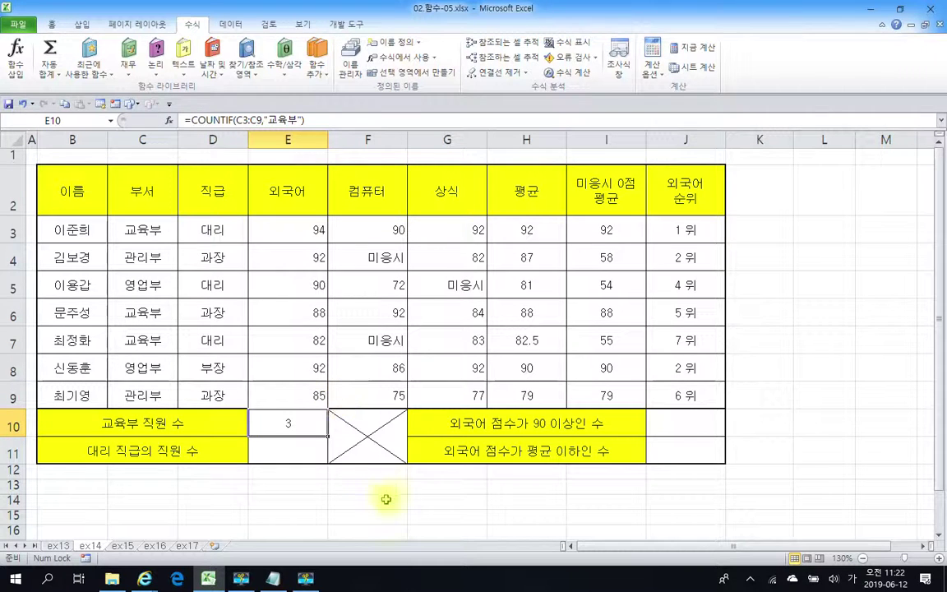
Begin a COUNTIF formula for 대리 직급의 직원 수 in E11 with the position range D3:D9
{"action": "left_click", "coordinate": [284, 446]}
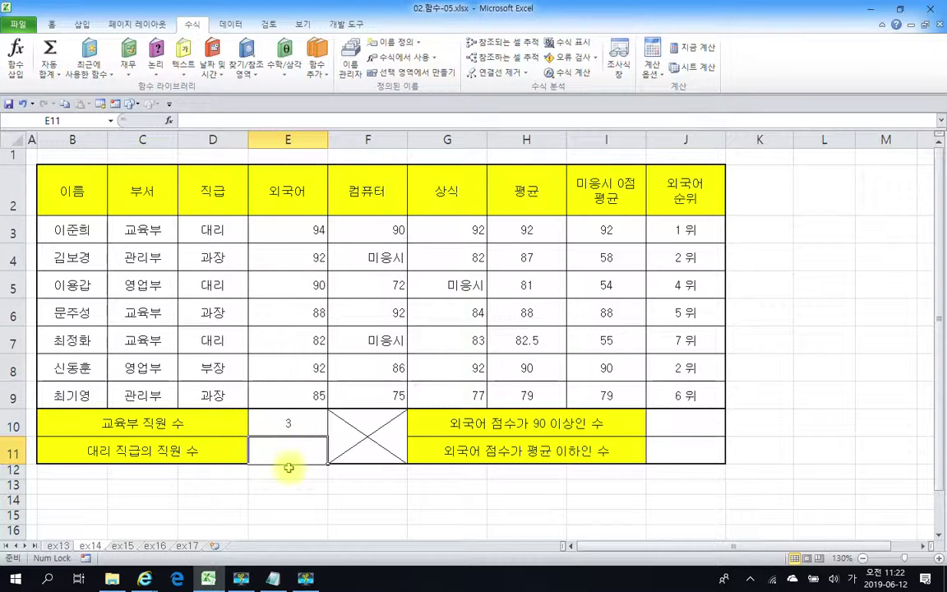
{"action": "left_click", "coordinate": [247, 121]}
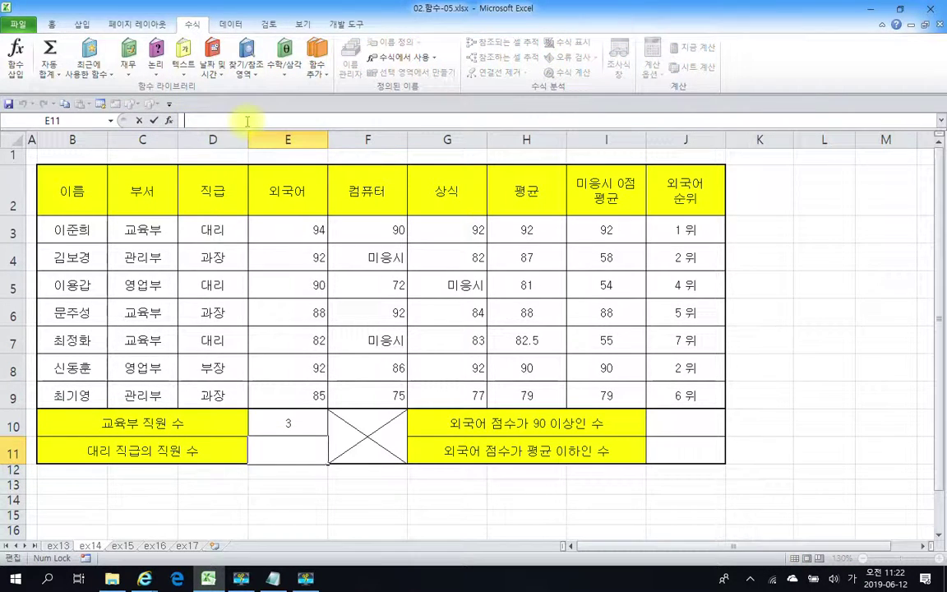
{"action": "type", "text": "=채ㅕ"}
{"action": "key", "text": "BackSpace"}
{"action": "key", "text": "BackSpace"}
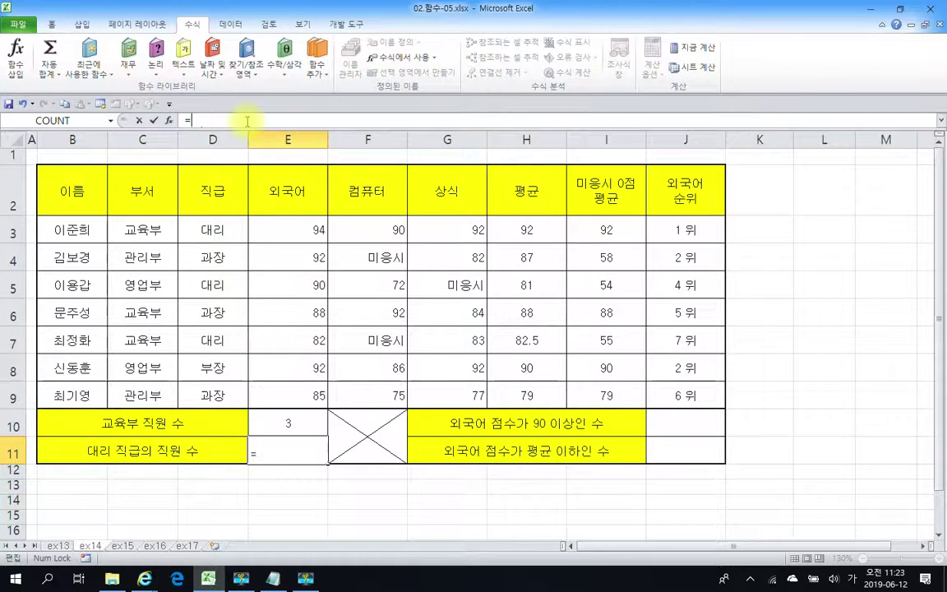
{"action": "type", "text": "cou"}
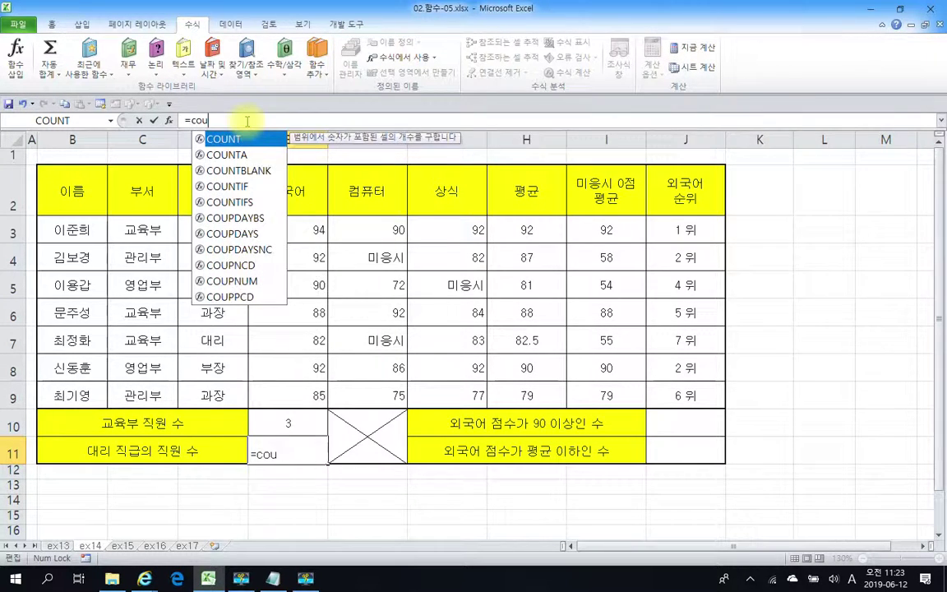
{"action": "double_click", "coordinate": [245, 185]}
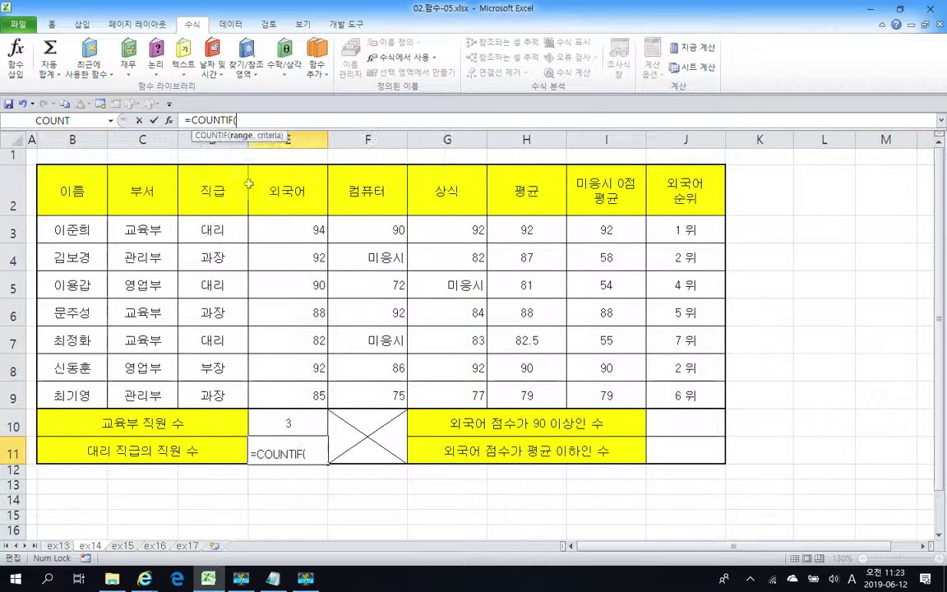
{"action": "left_click_drag", "start_coordinate": [198, 230], "coordinate": [210, 386]}
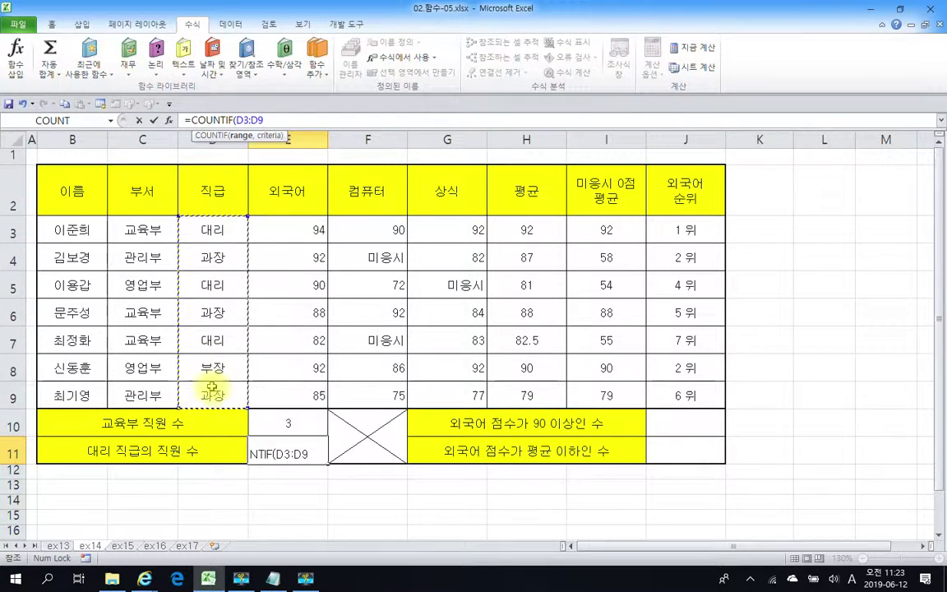
Add the criterion "대리" and the suffix "명", and commit E11 as =COUNTIF(D3:D9,"대리")&"명"
{"action": "type", "text": ","}
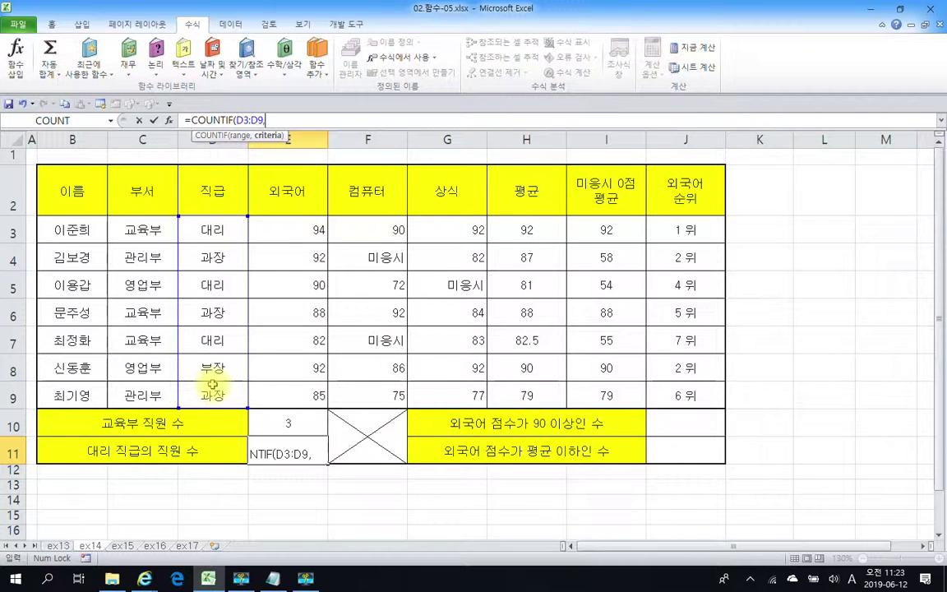
{"action": "type", "text": "\"eofl"}
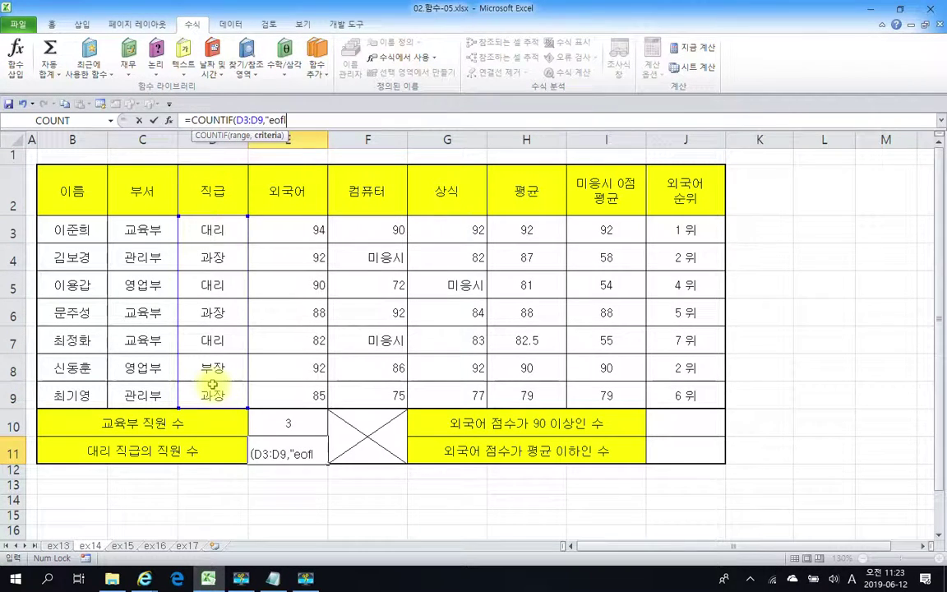
{"action": "type", "text": "\""}
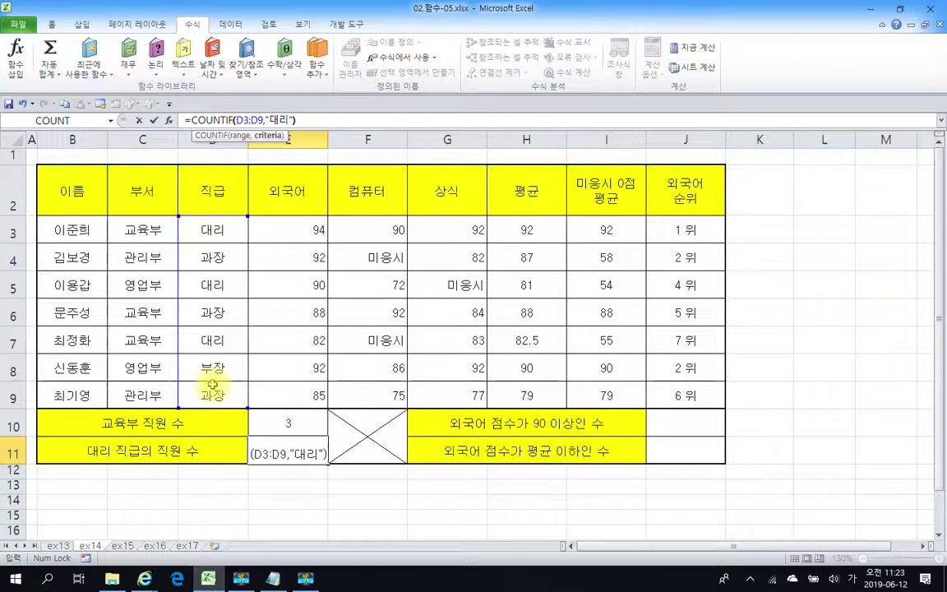
{"action": "type", "text": ")&"}
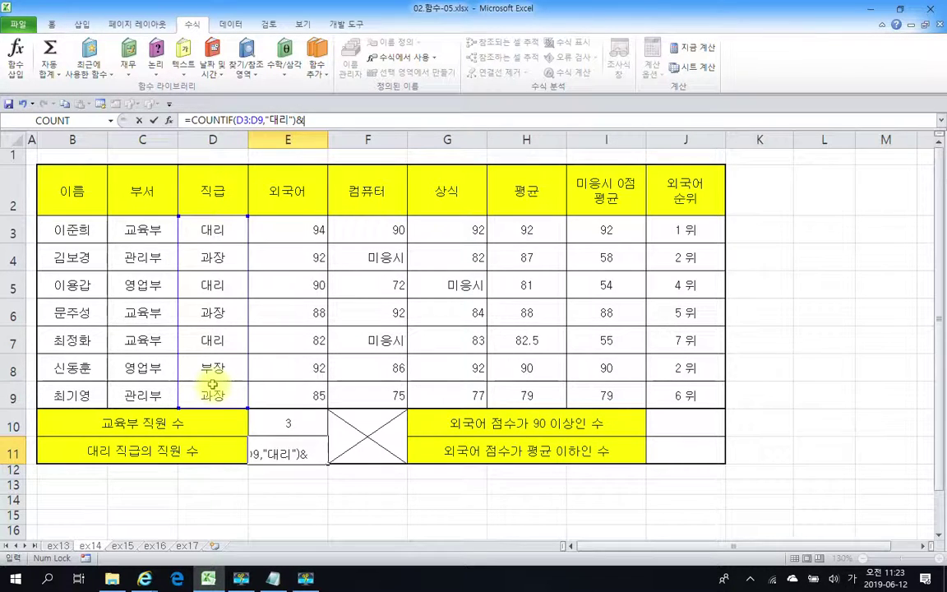
{"action": "type", "text": "\"명\")"}
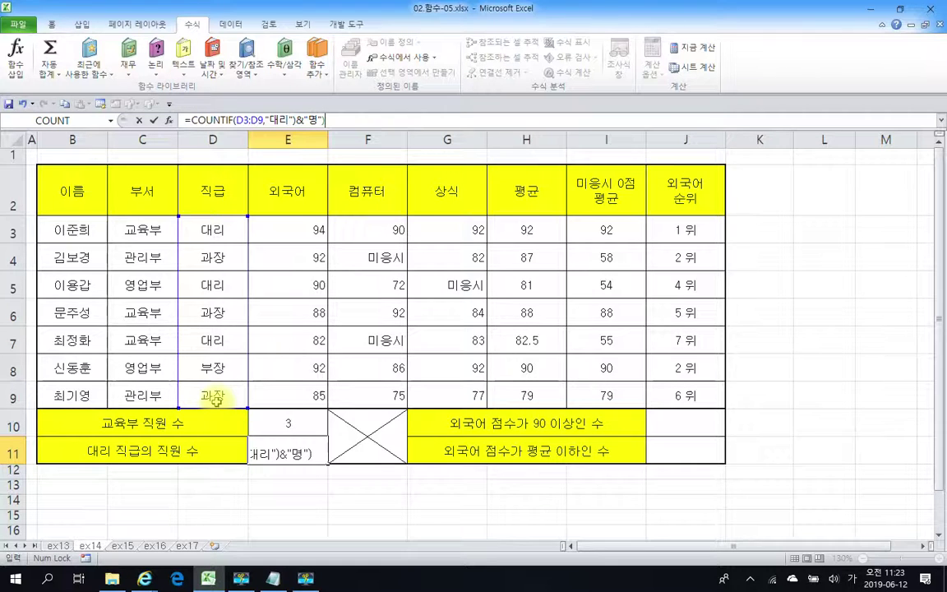
{"action": "key", "text": "BackSpace"}
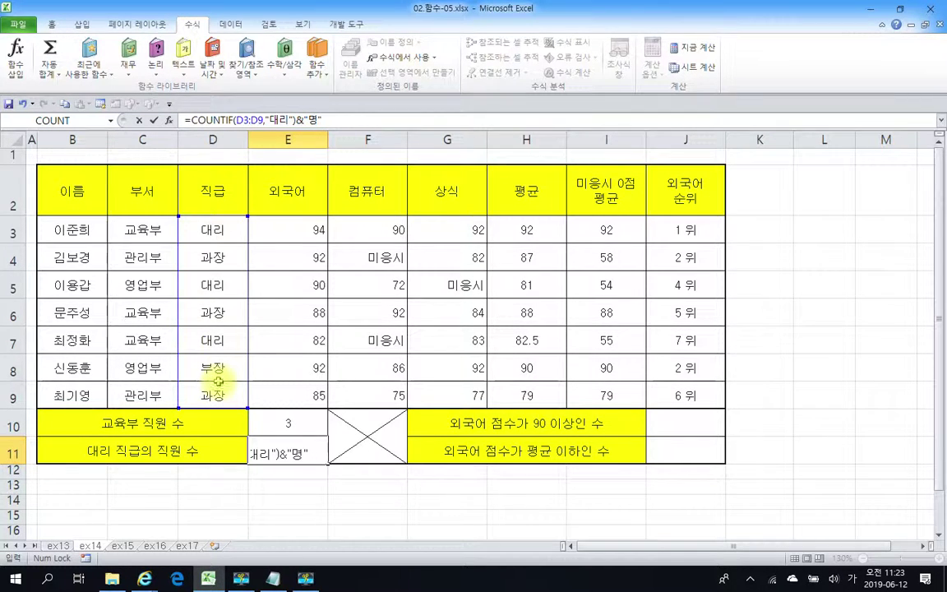
{"action": "left_click", "coordinate": [155, 120]}
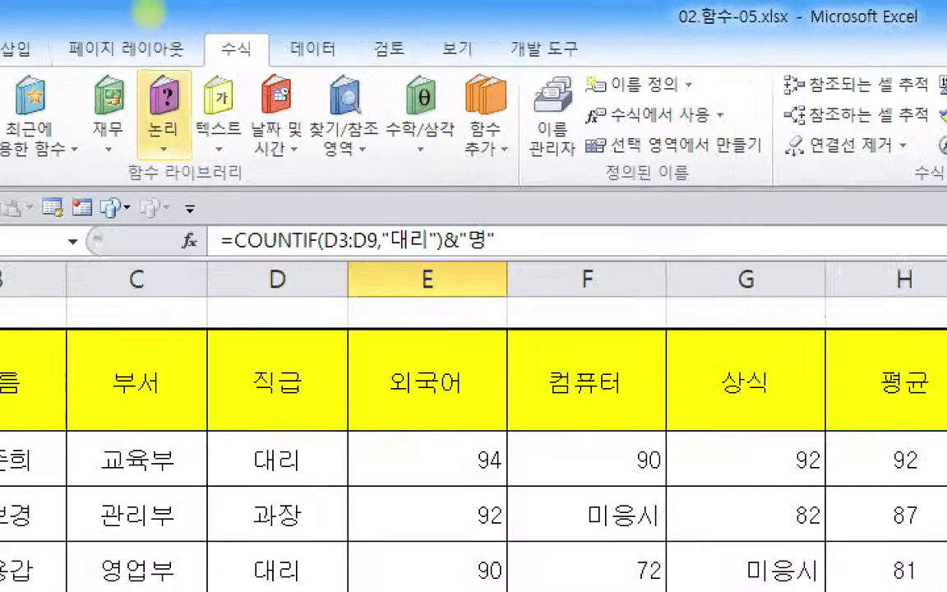
{"action": "mouse_move", "coordinate": [194, 208]}
{"action": "left_mouse_down"}
{"action": "mouse_move", "coordinate": [433, 263]}
{"action": "mouse_move", "coordinate": [513, 265]}
{"action": "left_mouse_up"}
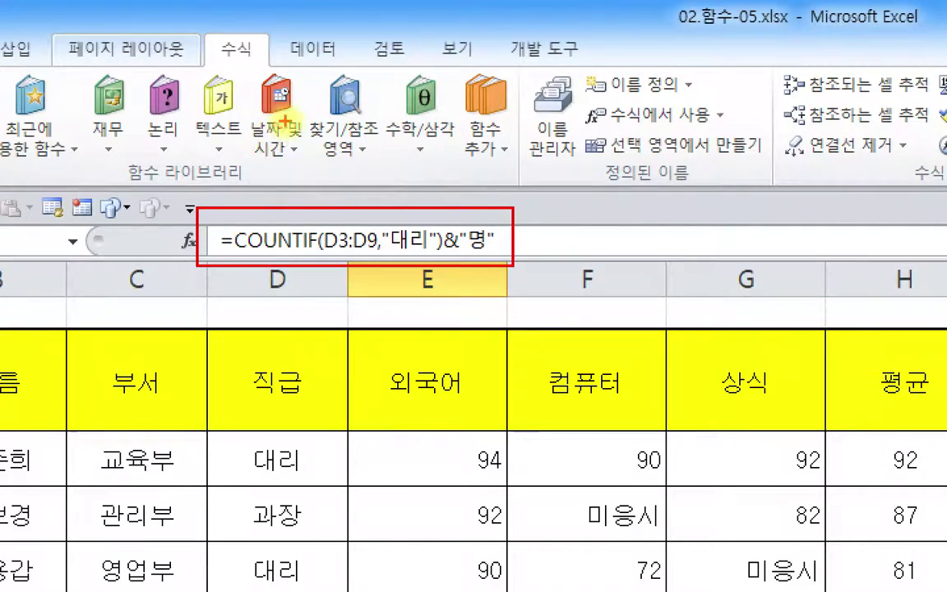
Select cell J10, the result cell for 외국어 점수가 90 이상인 수
{"action": "key", "text": "Escape"}
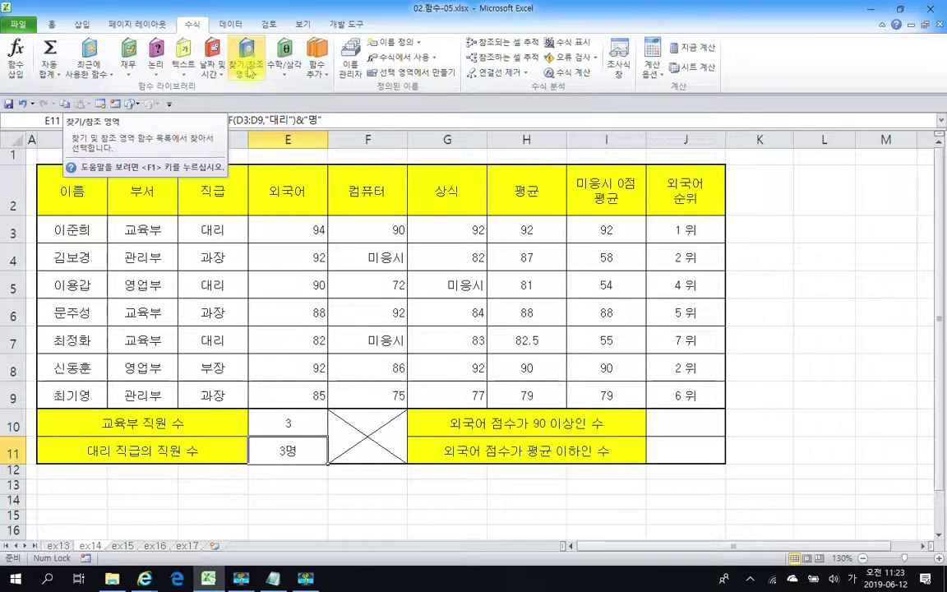
{"action": "left_click", "coordinate": [670, 425]}
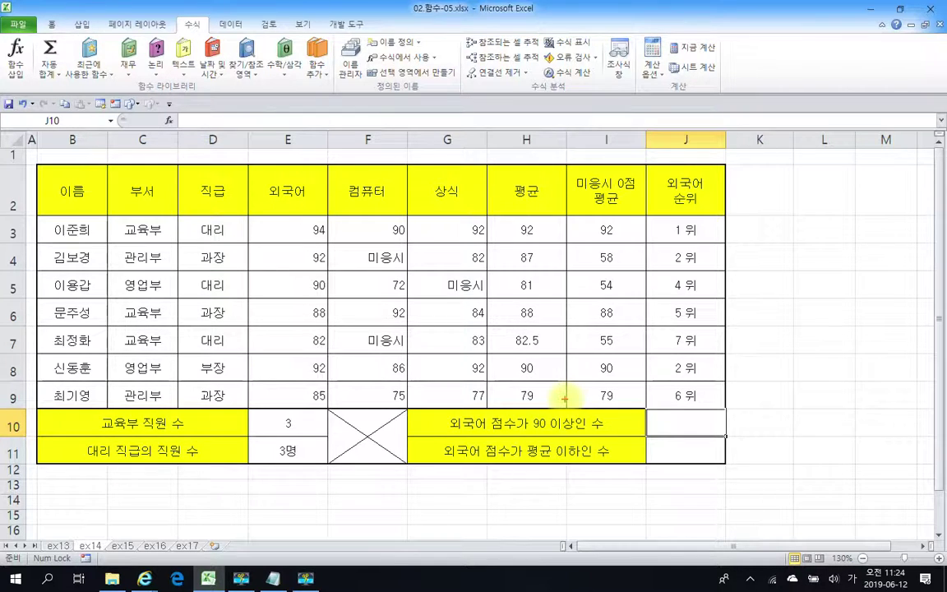
{"action": "left_click_drag", "start_coordinate": [575, 408], "coordinate": [582, 434]}
{"action": "left_click_drag", "start_coordinate": [740, 257], "coordinate": [745, 316]}
{"action": "left_click_drag", "start_coordinate": [791, 263], "coordinate": [837, 263]}
{"action": "left_click_drag", "start_coordinate": [794, 290], "coordinate": [838, 289]}
{"action": "left_click_drag", "start_coordinate": [883, 267], "coordinate": [857, 320]}
{"action": "left_click_drag", "start_coordinate": [902, 280], "coordinate": [906, 279]}
{"action": "mouse_move", "coordinate": [709, 227]}
{"action": "left_mouse_down"}
{"action": "mouse_move", "coordinate": [702, 241]}
{"action": "mouse_move", "coordinate": [721, 242]}
{"action": "left_mouse_up"}
{"action": "left_click_drag", "start_coordinate": [917, 233], "coordinate": [912, 247]}
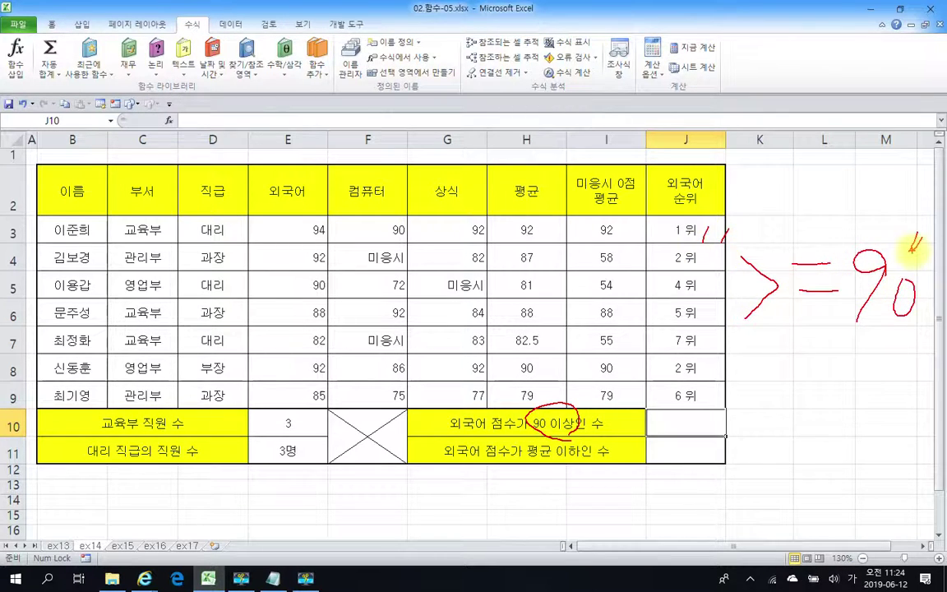
{"action": "left_click_drag", "start_coordinate": [730, 338], "coordinate": [937, 339]}
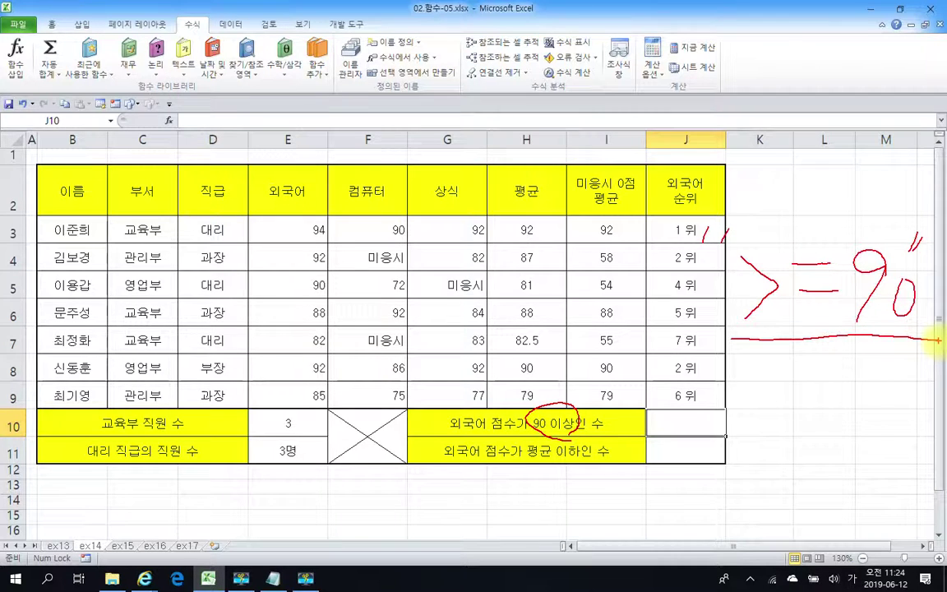
{"action": "key", "text": "Escape"}
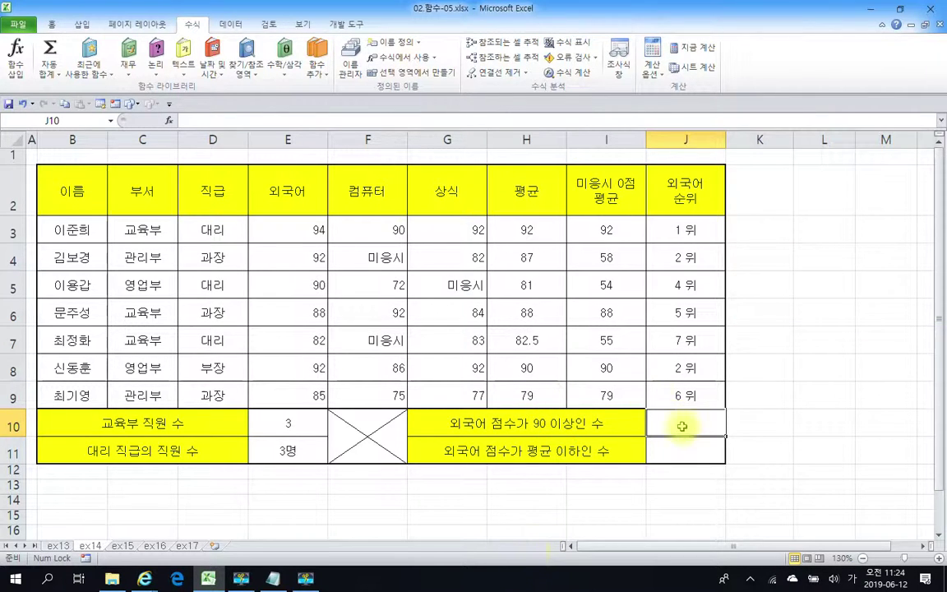
Begin a COUNTIF formula in J10 with the 외국어 score range E3:E9
{"action": "left_click", "coordinate": [199, 124]}
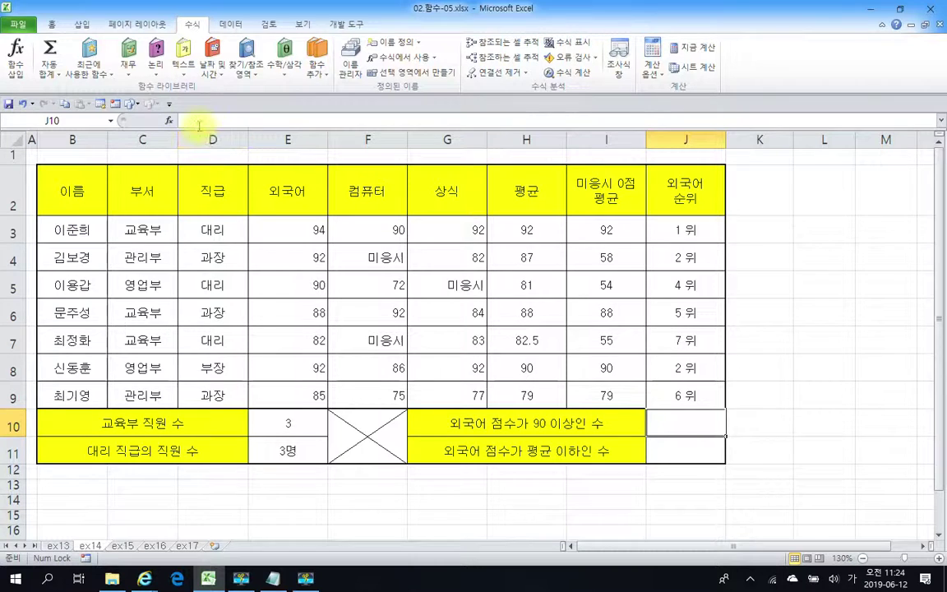
{"action": "type", "text": "="}
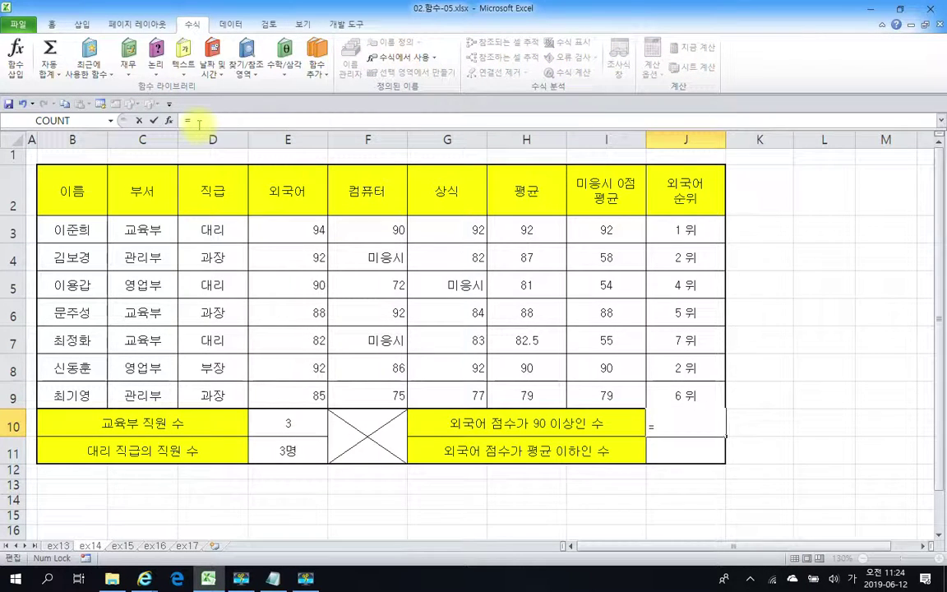
{"action": "type", "text": "CO"}
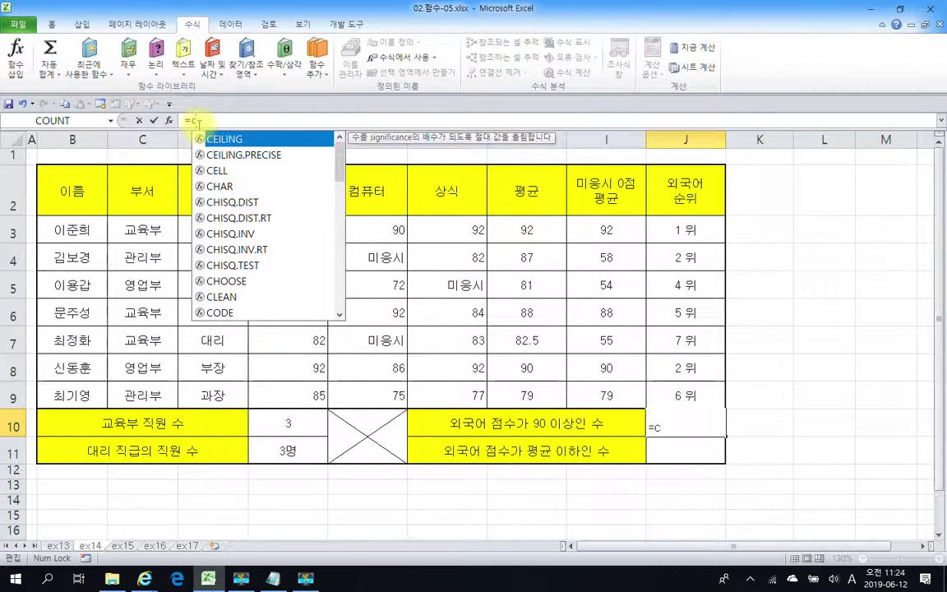
{"action": "type", "text": "U"}
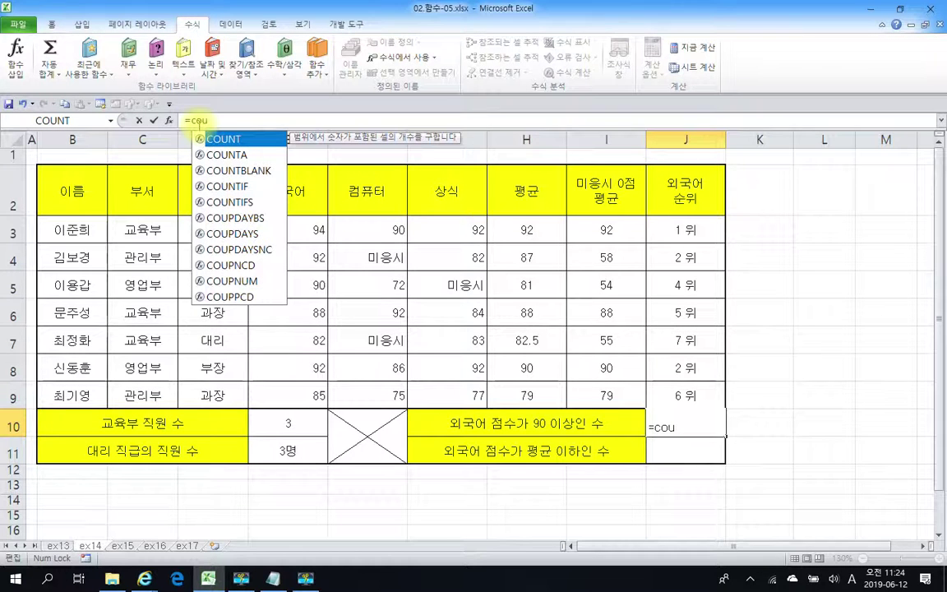
{"action": "double_click", "coordinate": [232, 186]}
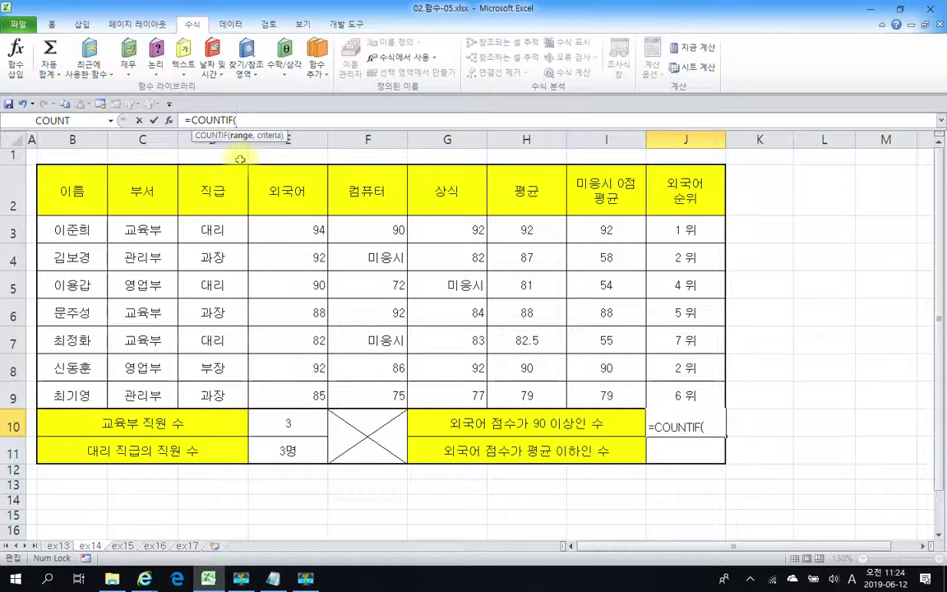
{"action": "left_click_drag", "start_coordinate": [293, 232], "coordinate": [311, 387]}
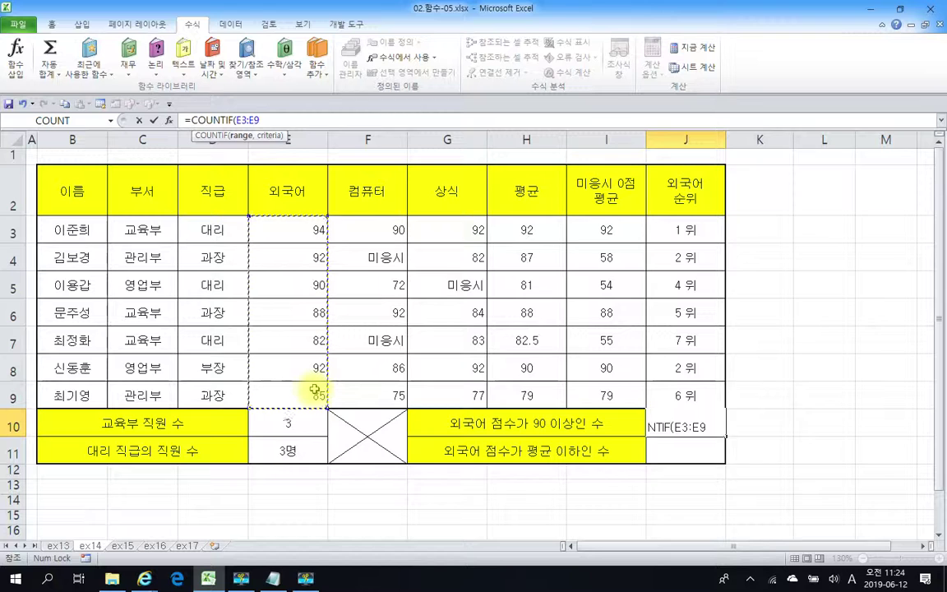
Add the criterion ">=90" and commit J10 as =COUNTIF(E3:E9,">=90")
{"action": "type", "text": ",\">=90"}
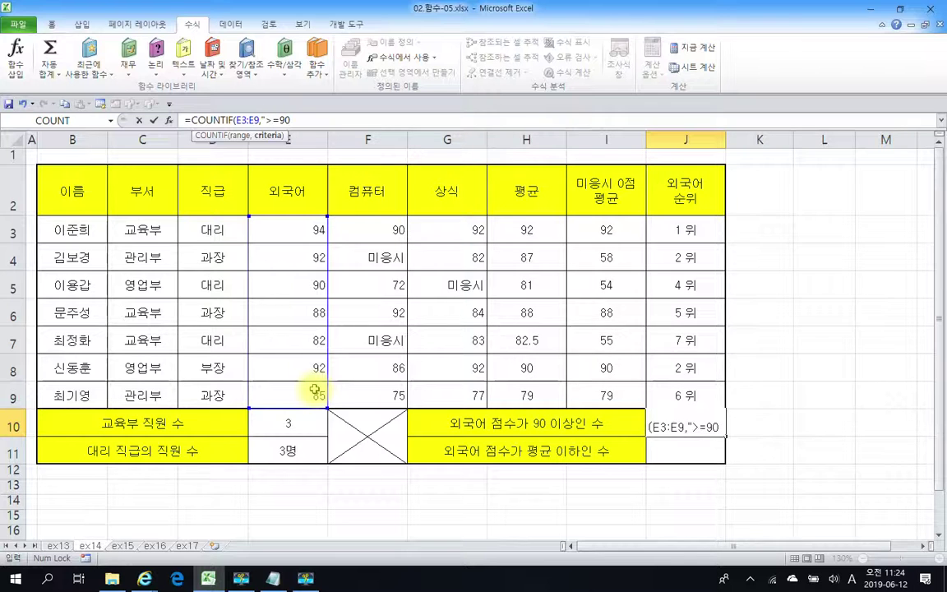
{"action": "type", "text": ")"}
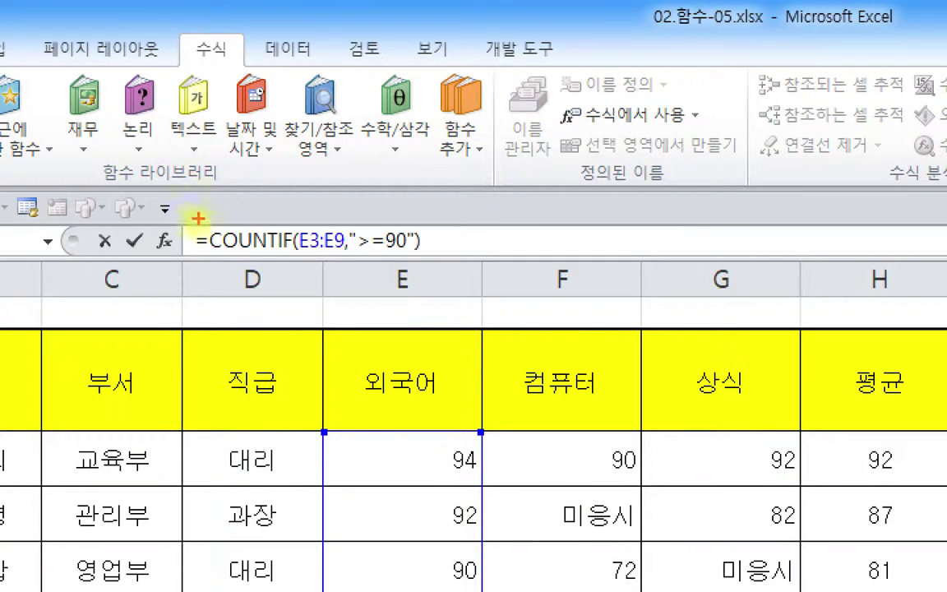
{"action": "left_click_drag", "start_coordinate": [157, 152], "coordinate": [394, 198]}
{"action": "left_click_drag", "start_coordinate": [428, 265], "coordinate": [451, 263]}
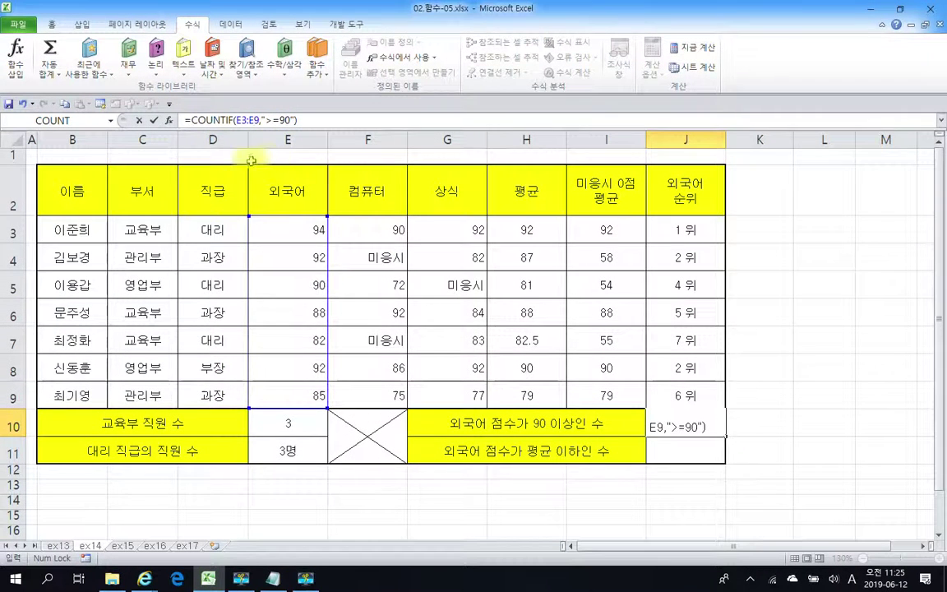
{"action": "left_click", "coordinate": [154, 120]}
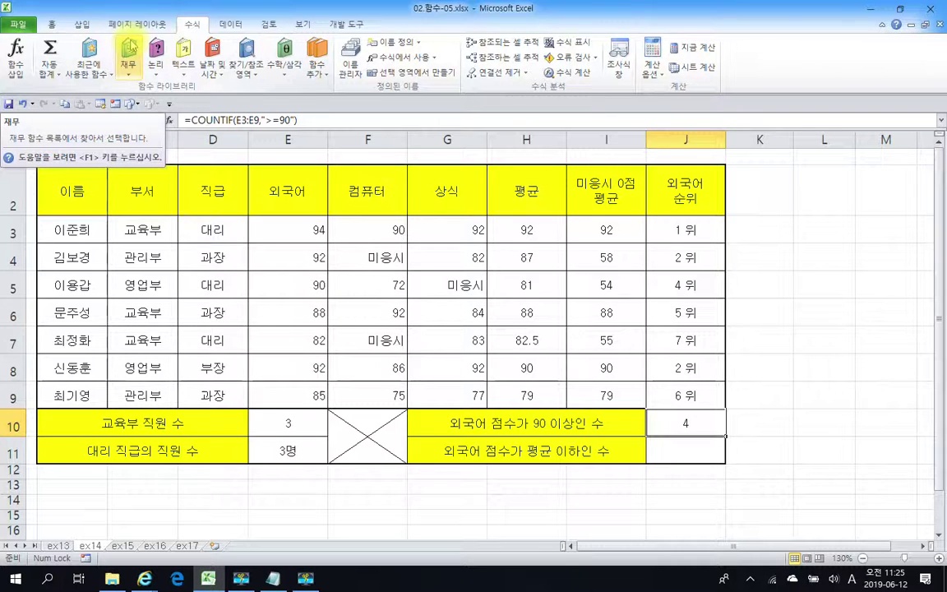
Begin a COUNTIF formula for 외국어 점수가 평균 이하인 수 in J11 with the score range E3:E9
{"action": "left_click", "coordinate": [711, 458]}
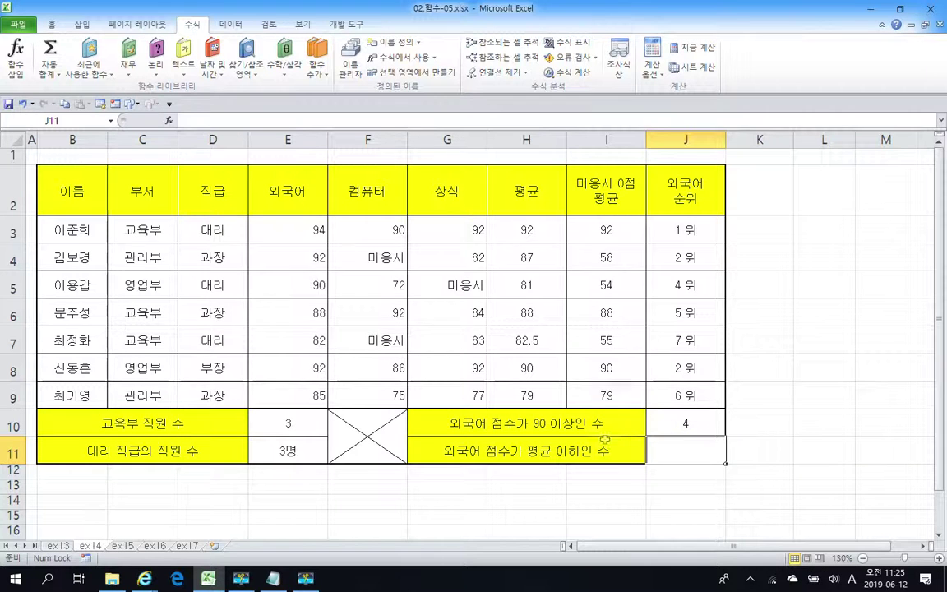
{"action": "left_click", "coordinate": [199, 120]}
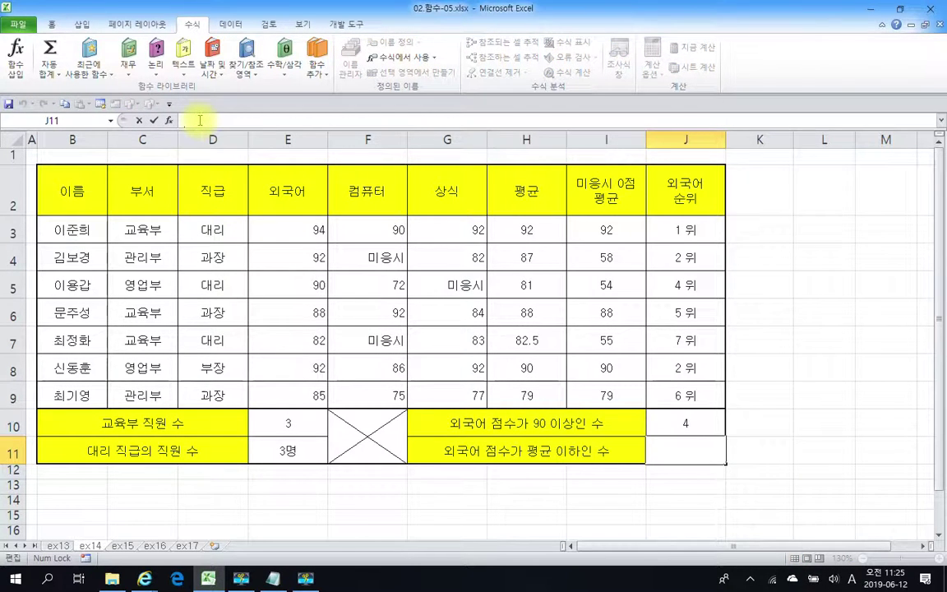
{"action": "type", "text": "=cou"}
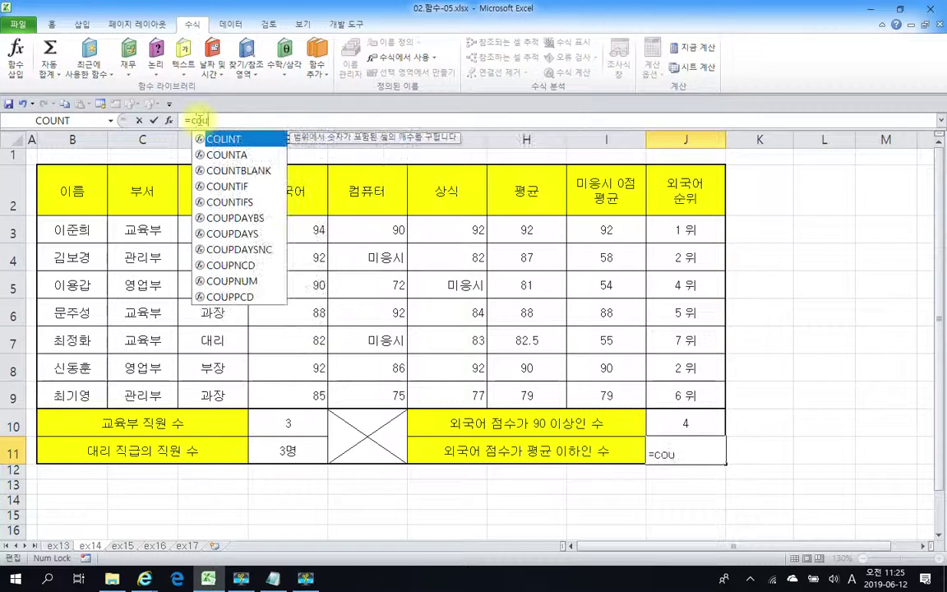
{"action": "double_click", "coordinate": [198, 185]}
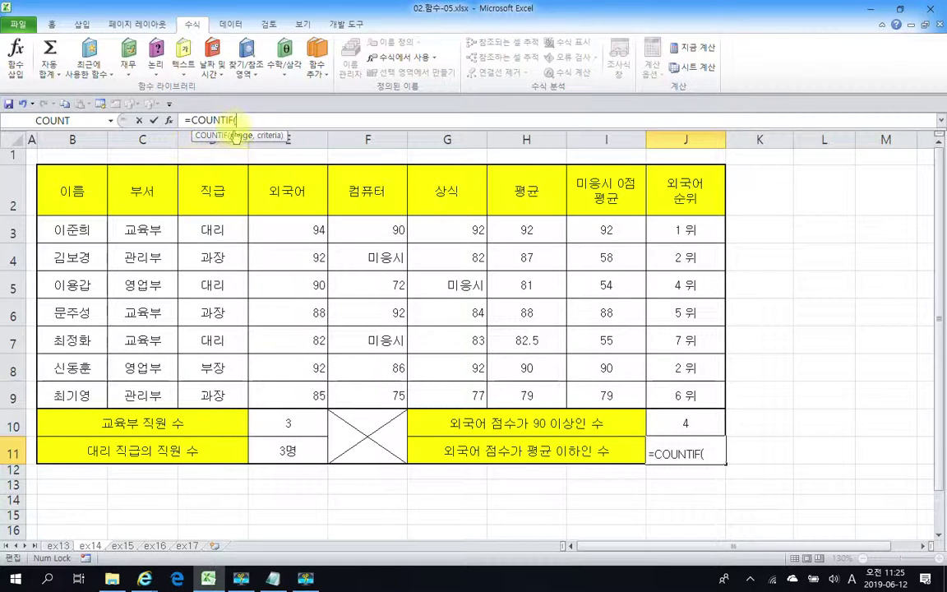
{"action": "left_click_drag", "start_coordinate": [259, 229], "coordinate": [308, 386]}
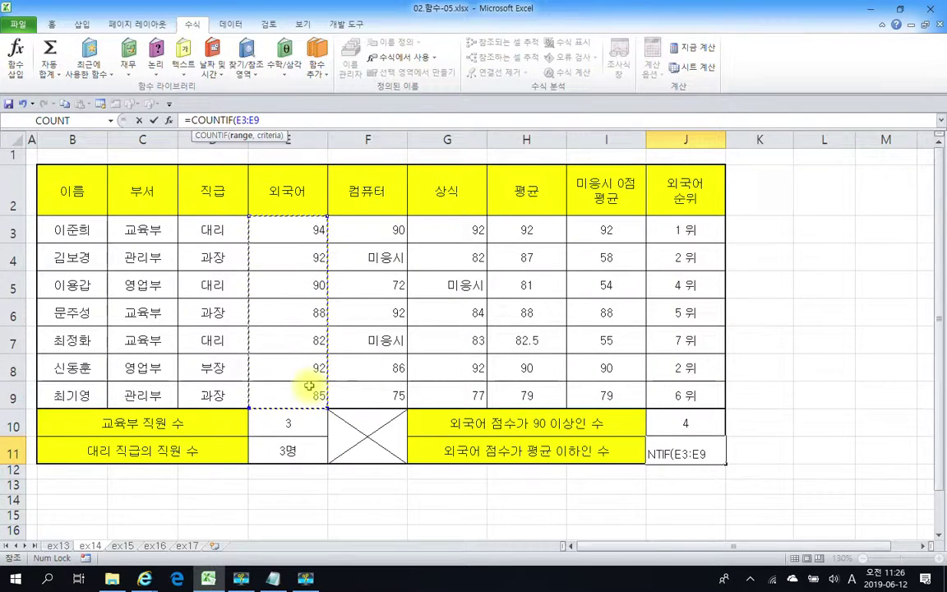
Nest AVERAGE(E3:E9) as the criteria argument of the COUNTIF formula in J11
{"action": "type", "text": ","}
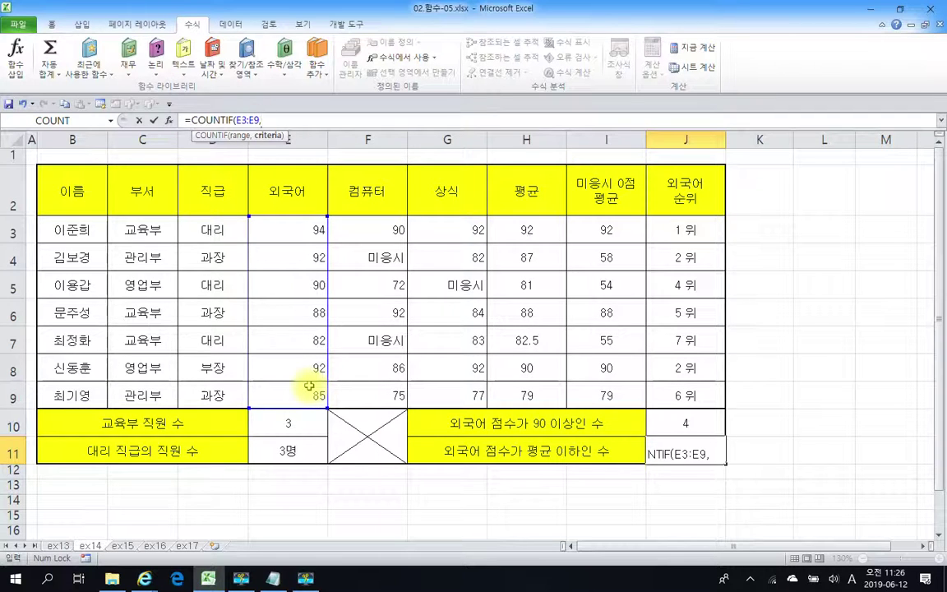
{"action": "type", "text": "a"}
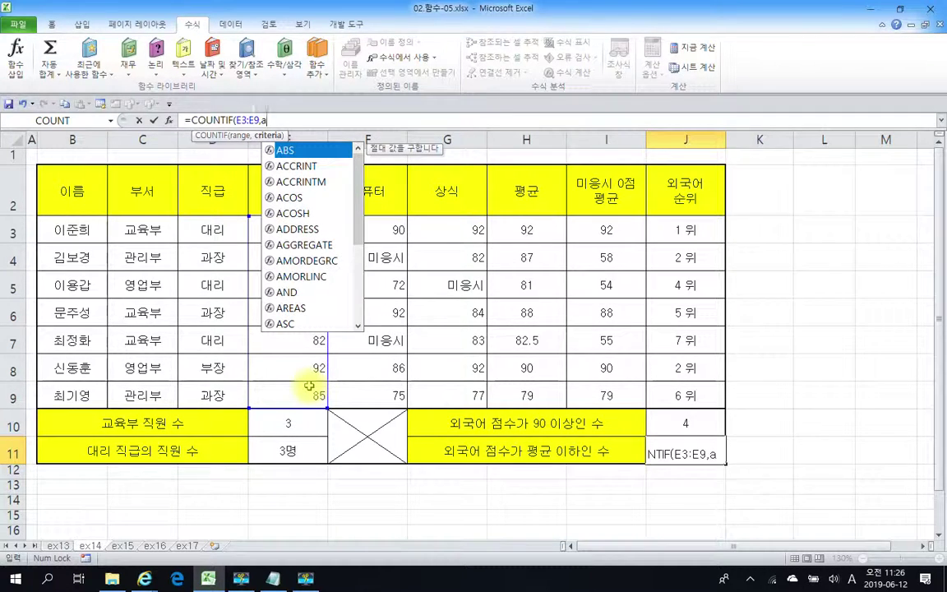
{"action": "type", "text": "v"}
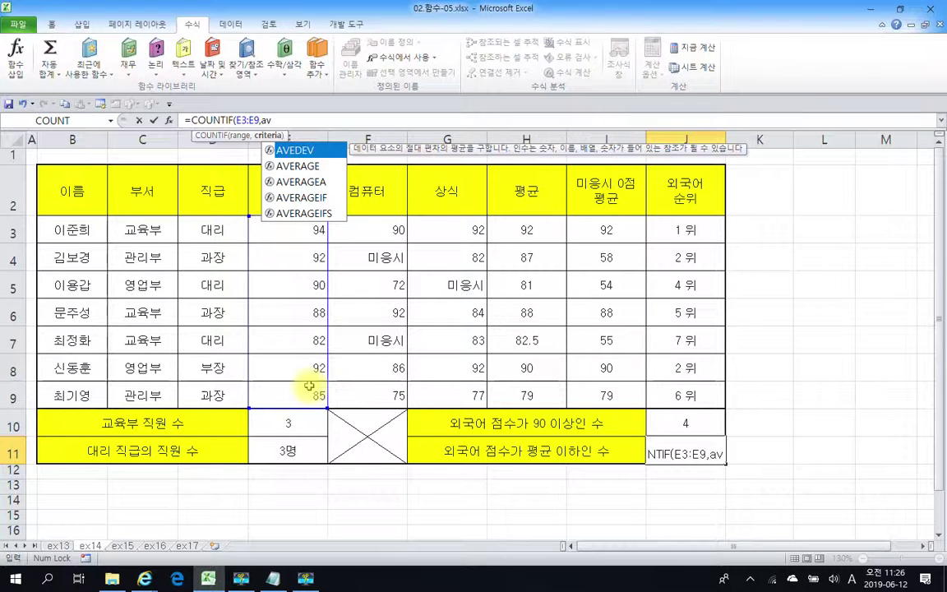
{"action": "double_click", "coordinate": [288, 168]}
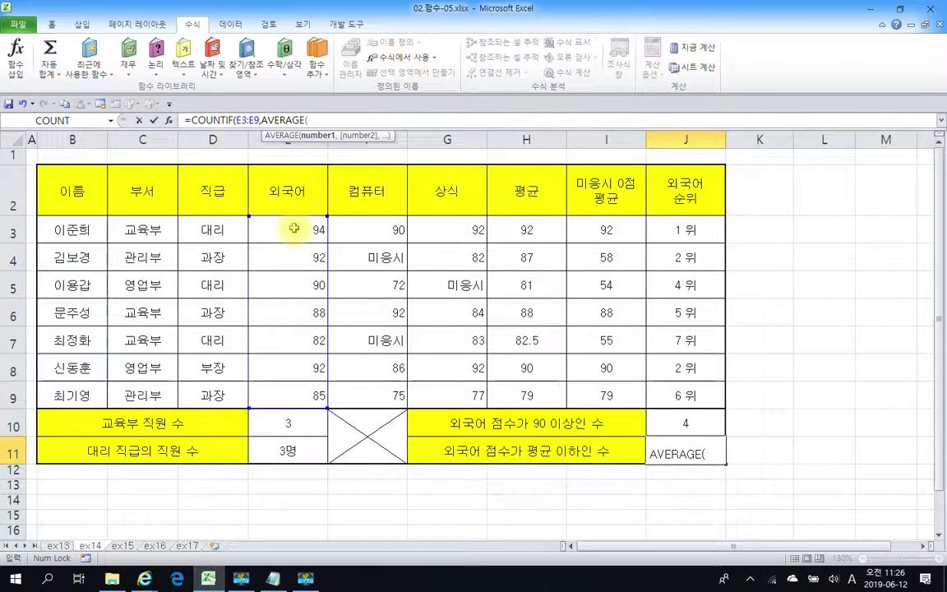
{"action": "left_click_drag", "start_coordinate": [293, 228], "coordinate": [285, 385]}
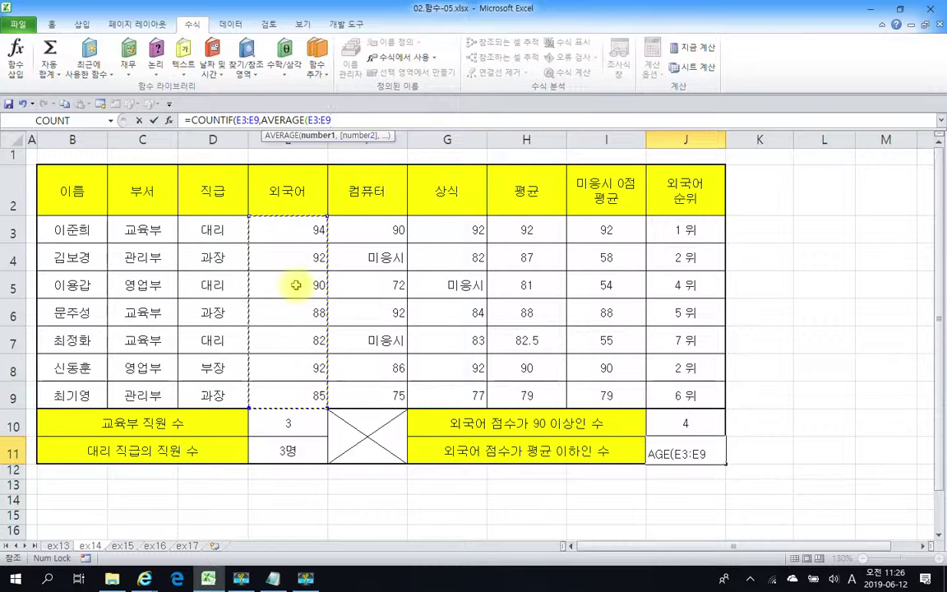
{"action": "type", "text": ")"}
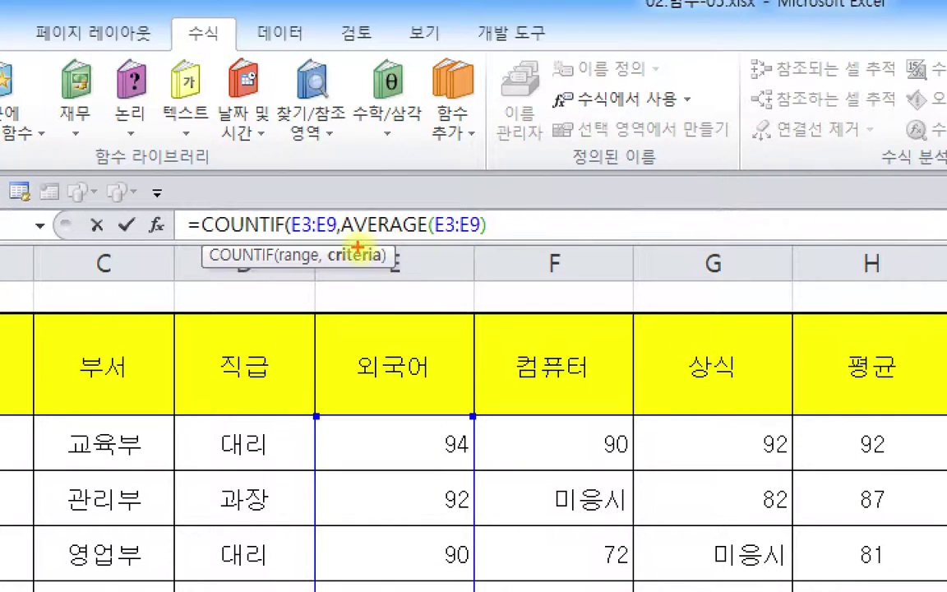
{"action": "left_click_drag", "start_coordinate": [356, 240], "coordinate": [578, 240]}
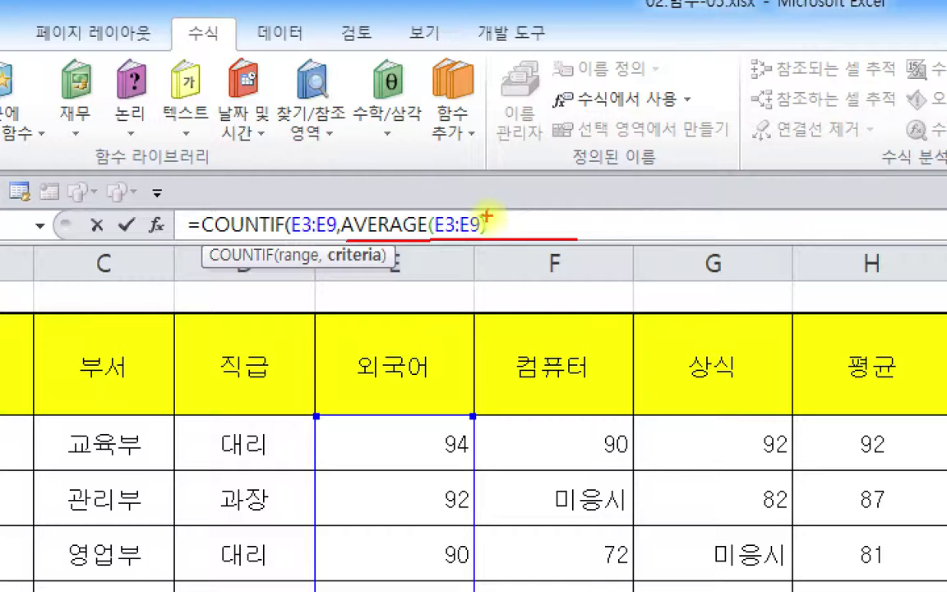
{"action": "mouse_move", "coordinate": [501, 216]}
{"action": "left_mouse_down"}
{"action": "mouse_move", "coordinate": [492, 226]}
{"action": "mouse_move", "coordinate": [505, 237]}
{"action": "left_mouse_up"}
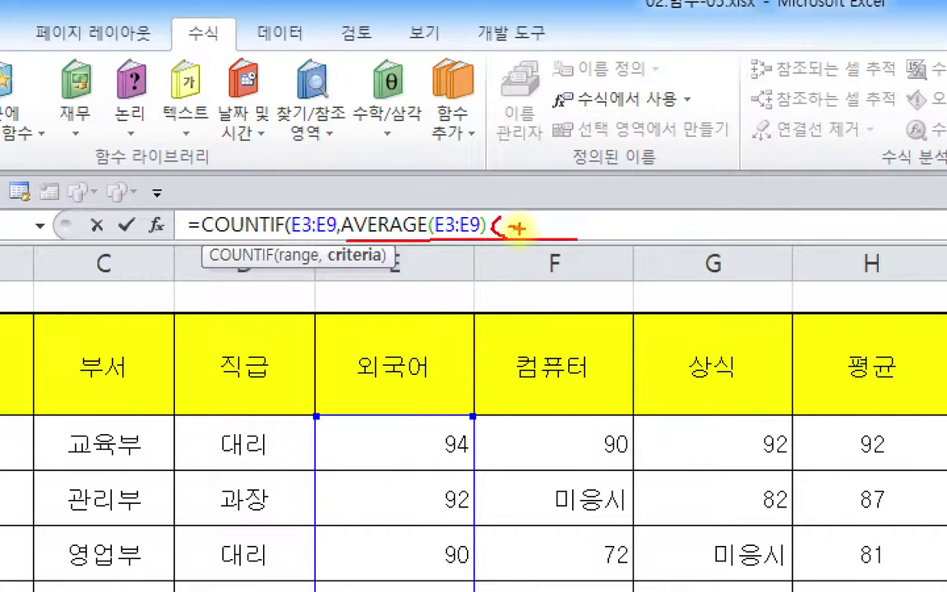
{"action": "left_click_drag", "start_coordinate": [509, 229], "coordinate": [528, 236]}
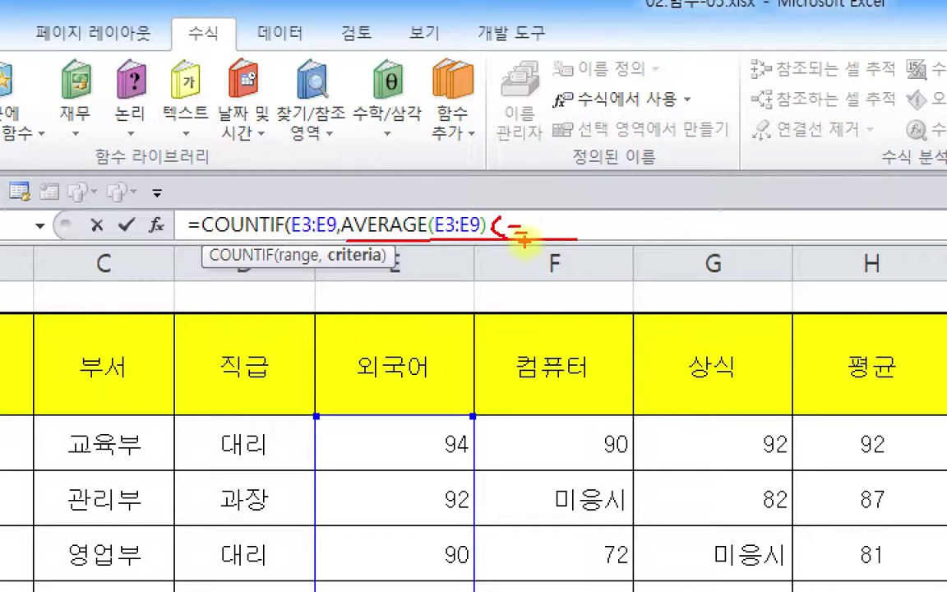
{"action": "mouse_move", "coordinate": [573, 171]}
{"action": "left_mouse_down"}
{"action": "mouse_move", "coordinate": [560, 182]}
{"action": "mouse_move", "coordinate": [601, 163]}
{"action": "mouse_move", "coordinate": [603, 175]}
{"action": "mouse_move", "coordinate": [645, 175]}
{"action": "left_mouse_up"}
{"action": "left_click_drag", "start_coordinate": [535, 151], "coordinate": [539, 157]}
{"action": "left_click_drag", "start_coordinate": [660, 166], "coordinate": [660, 171]}
{"action": "left_click_drag", "start_coordinate": [666, 166], "coordinate": [667, 171]}
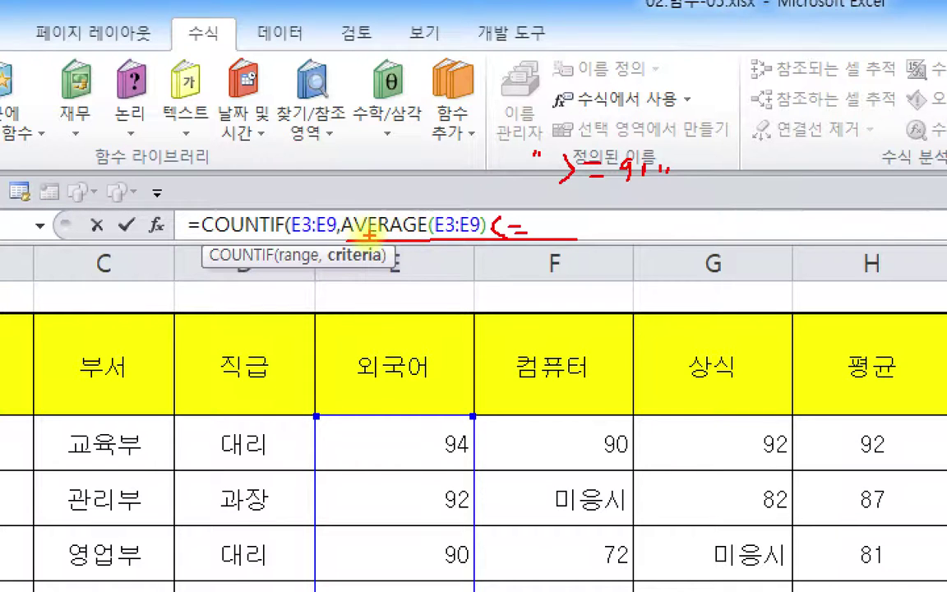
{"action": "left_click_drag", "start_coordinate": [340, 196], "coordinate": [351, 198]}
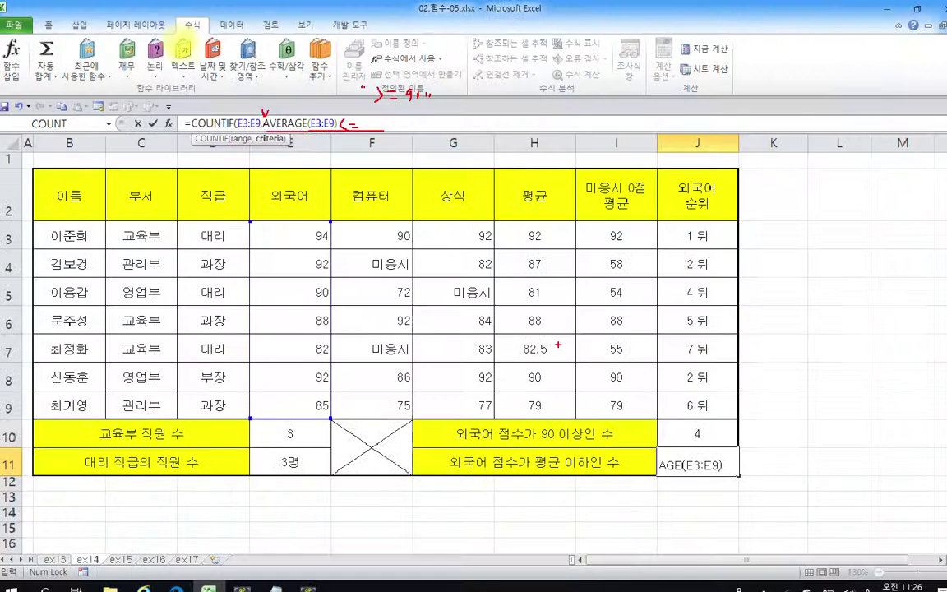
{"action": "key", "text": "Escape"}
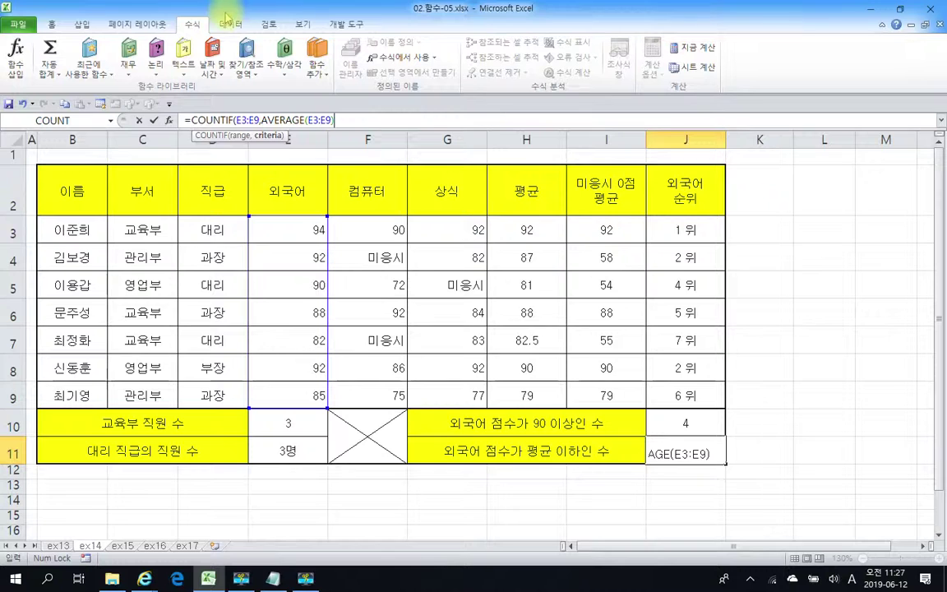
Insert the quoted operator ">=" before AVERAGE(E3:E9) in the criteria argument of J11's COUNTIF formula
{"action": "left_click", "coordinate": [236, 120]}
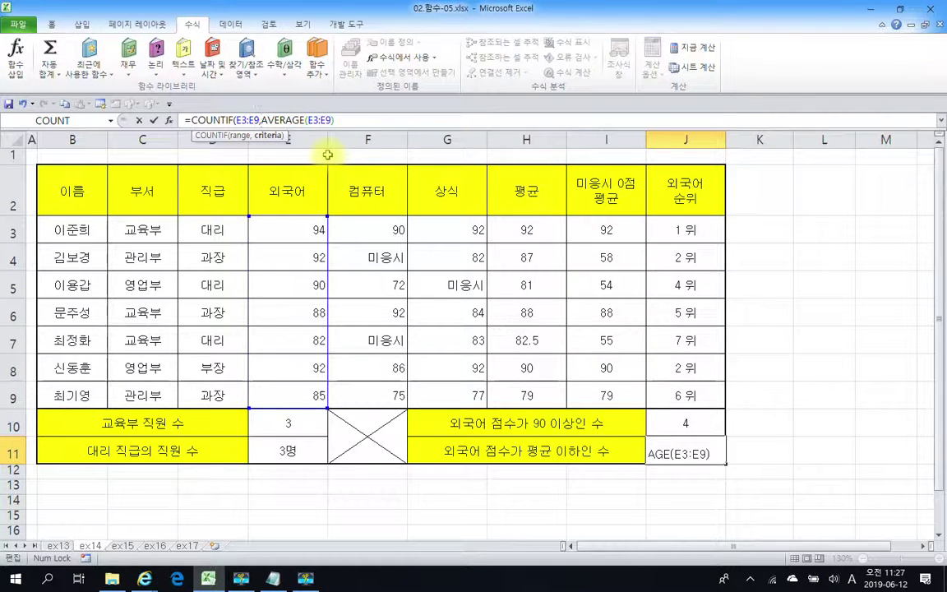
{"action": "type", "text": ",>"}
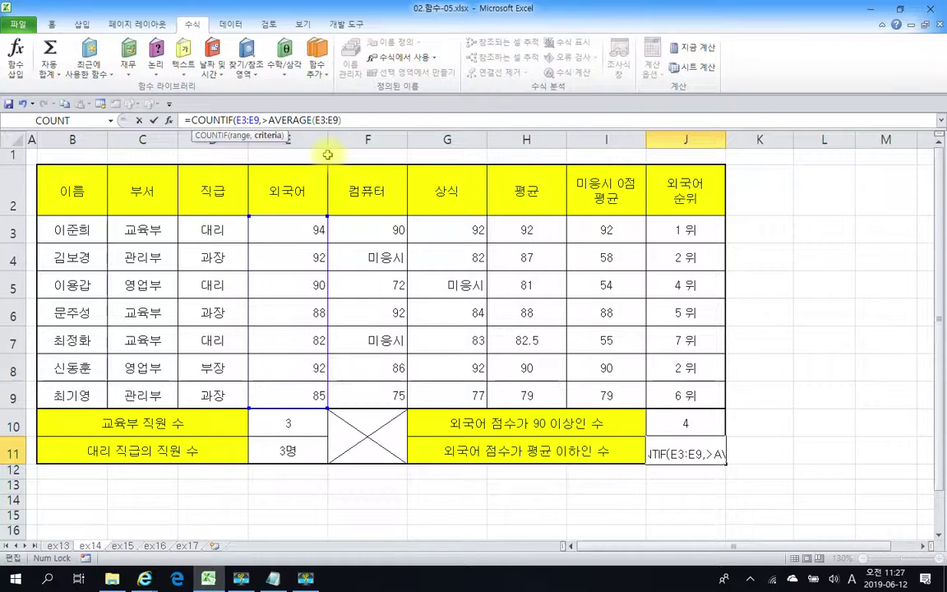
{"action": "type", "text": "="}
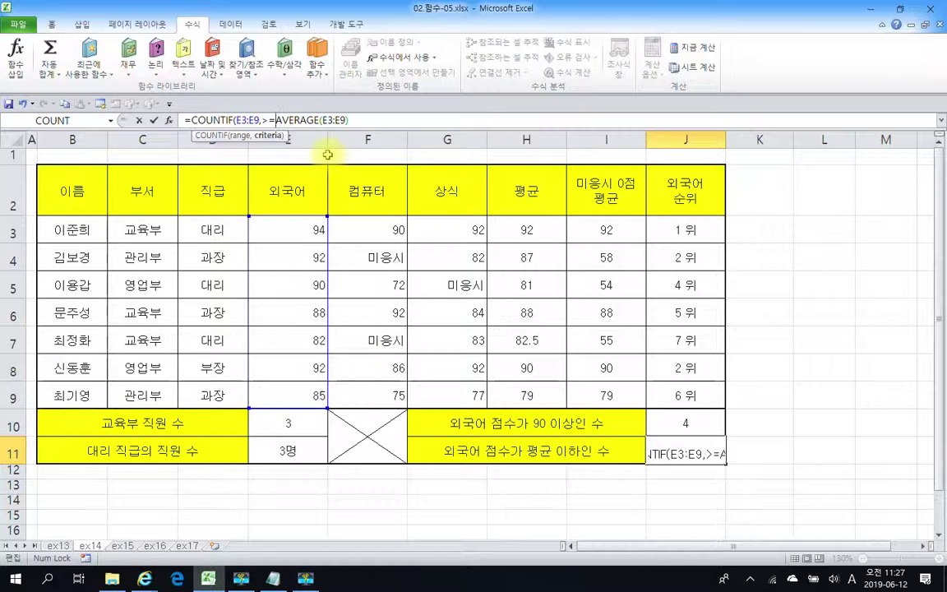
{"action": "type", "text": "\""}
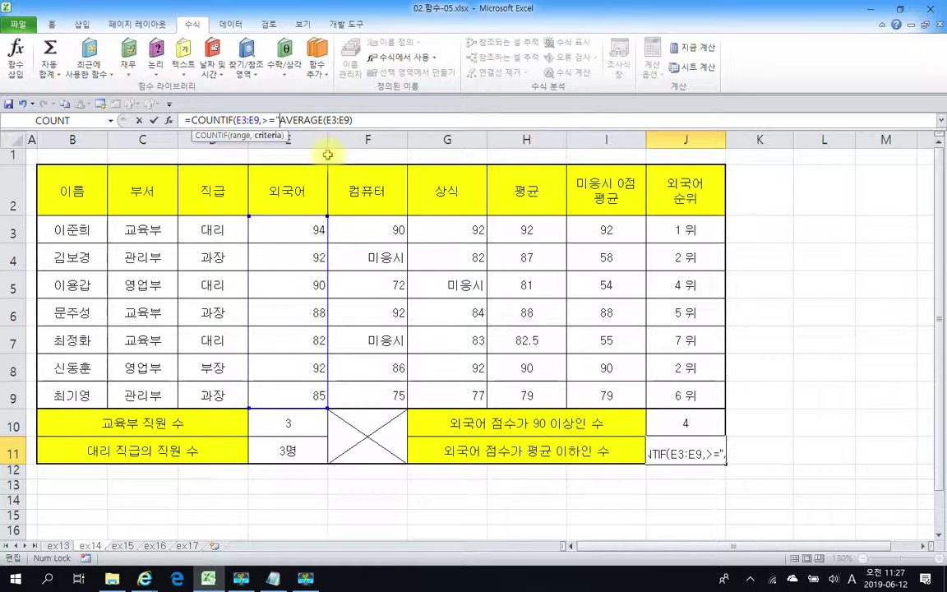
{"action": "left_click", "coordinate": [262, 120]}
{"action": "type", "text": "\""}
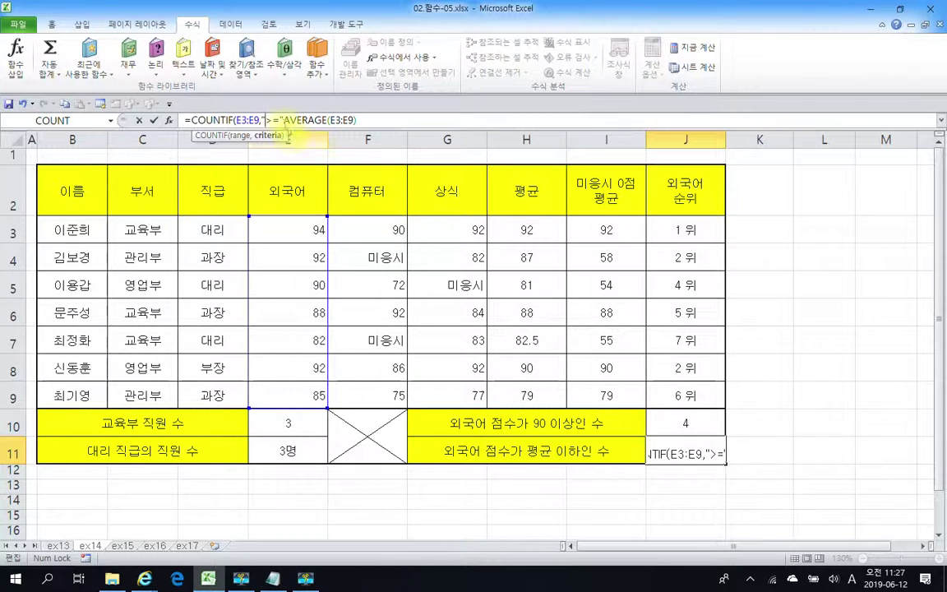
Join the operator to the average with & and commit J11 as =COUNTIF(E3:E9,">="&AVERAGE(E3:E9))
{"action": "left_click", "coordinate": [283, 120]}
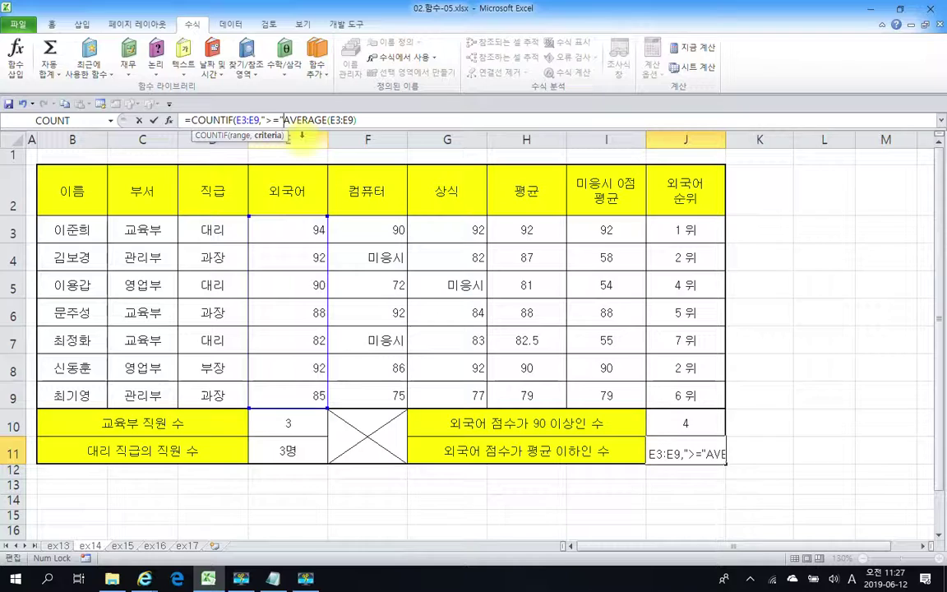
{"action": "type", "text": "&"}
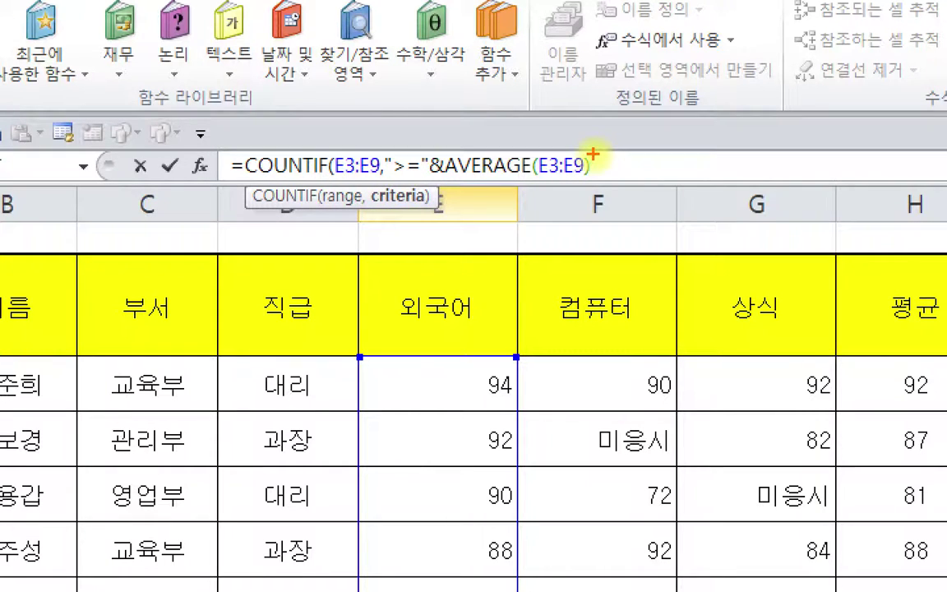
{"action": "left_click_drag", "start_coordinate": [593, 156], "coordinate": [591, 175]}
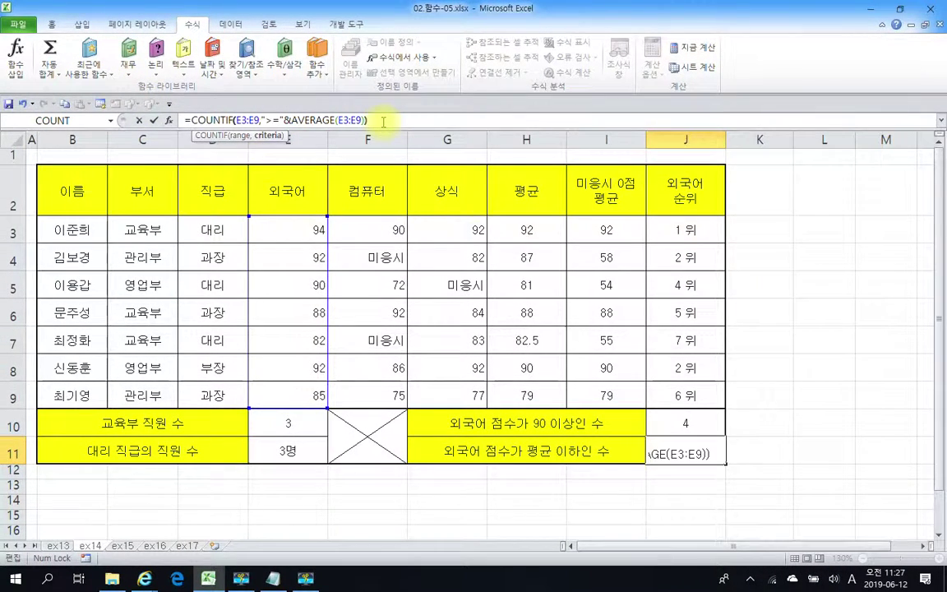
{"action": "type", "text": ")"}
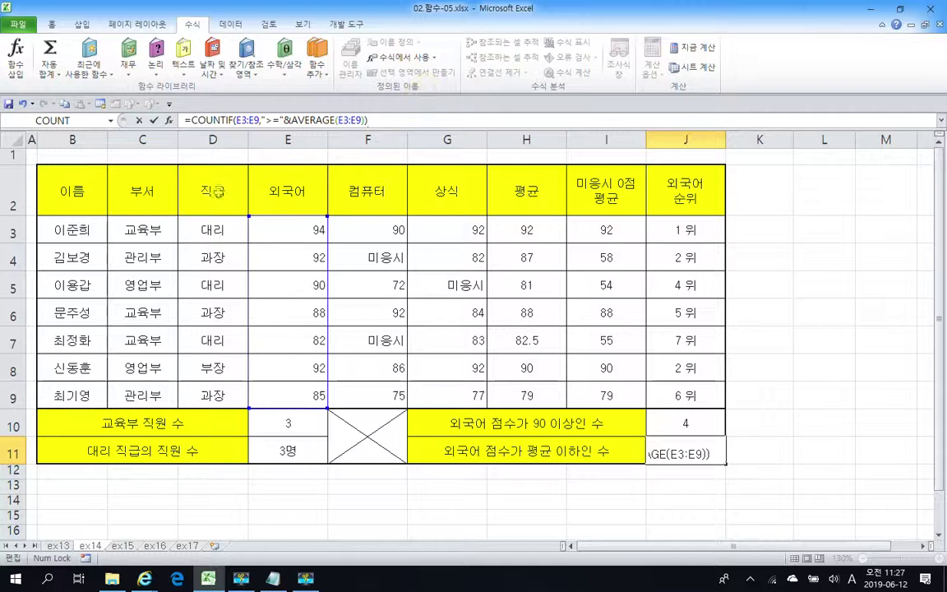
{"action": "left_click", "coordinate": [155, 121]}
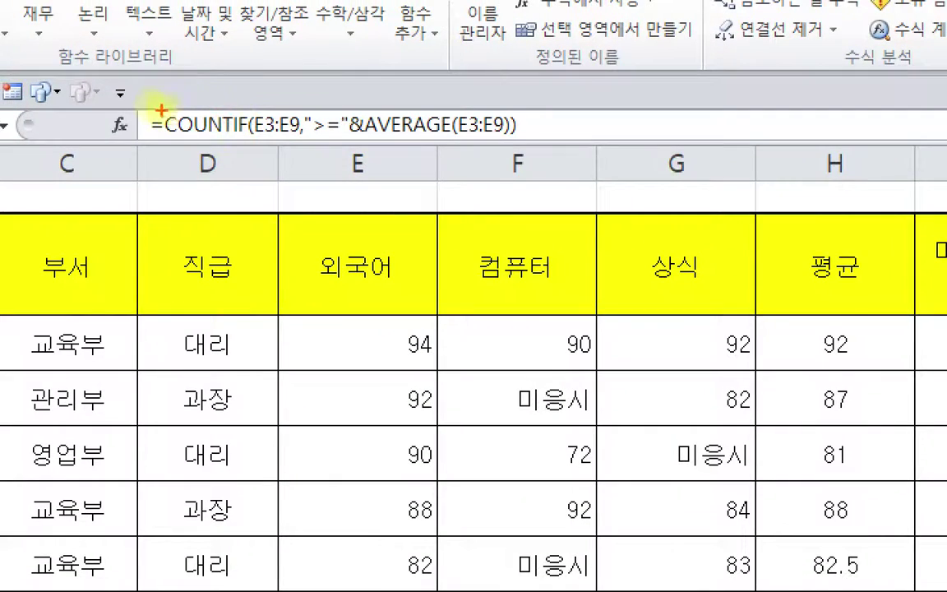
{"action": "left_click_drag", "start_coordinate": [142, 105], "coordinate": [518, 145]}
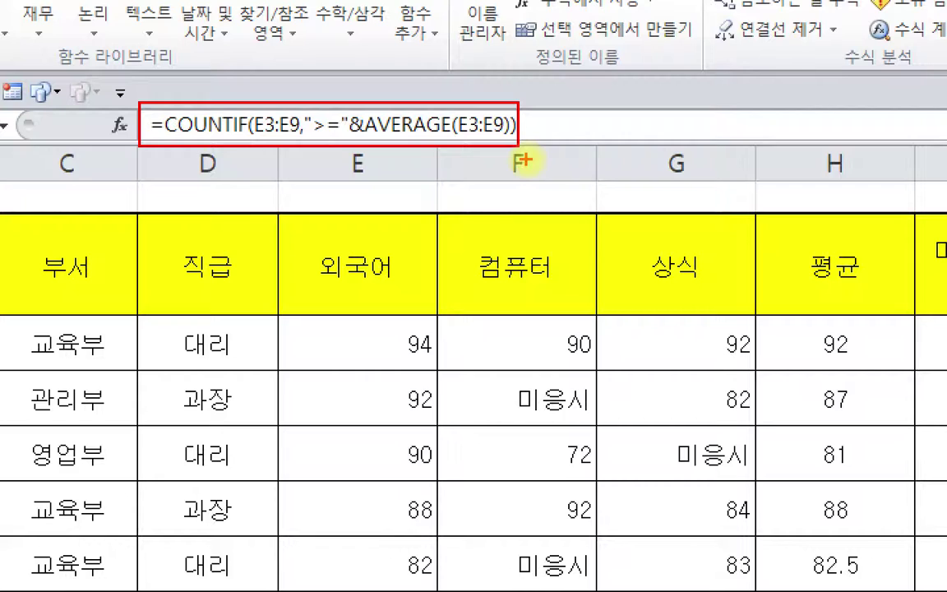
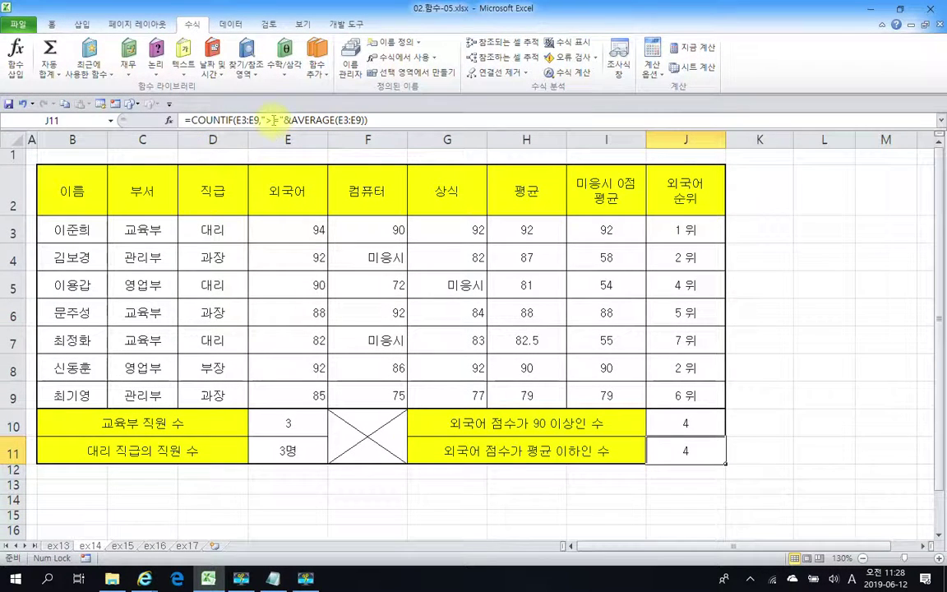
Change the comparison operator in J11 to "<=" and commit =COUNTIF(E3:E9,"<="&AVERAGE(E3:E9))
{"action": "left_click", "coordinate": [324, 125]}
{"action": "key", "text": "BackSpace"}
{"action": "type", "text": "<"}
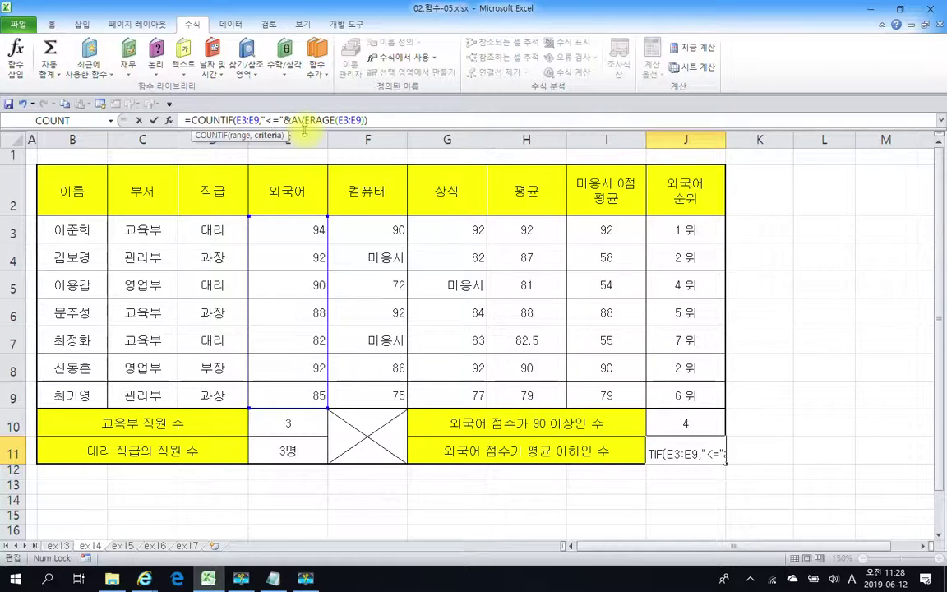
{"action": "left_click", "coordinate": [153, 121]}
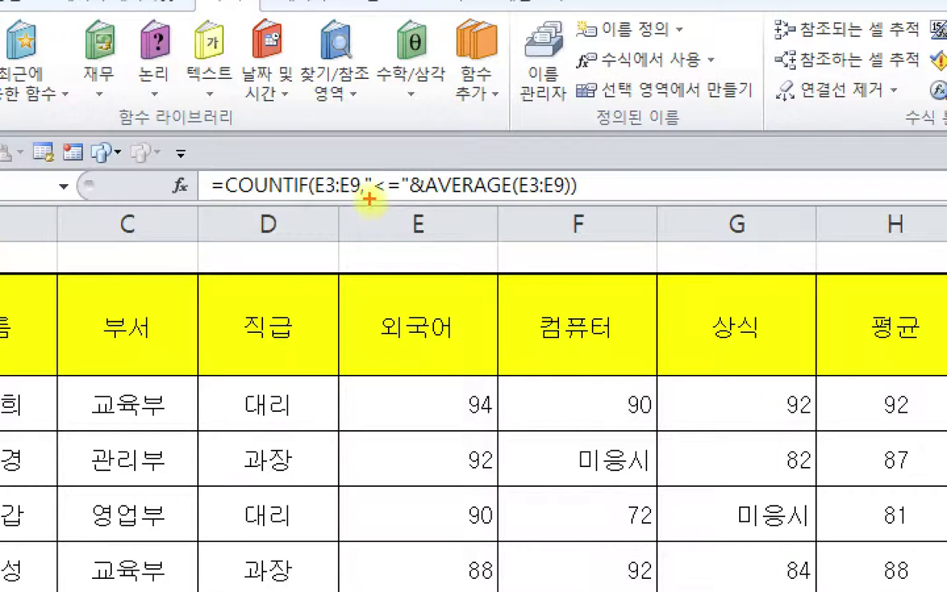
{"action": "left_click_drag", "start_coordinate": [372, 198], "coordinate": [403, 200]}
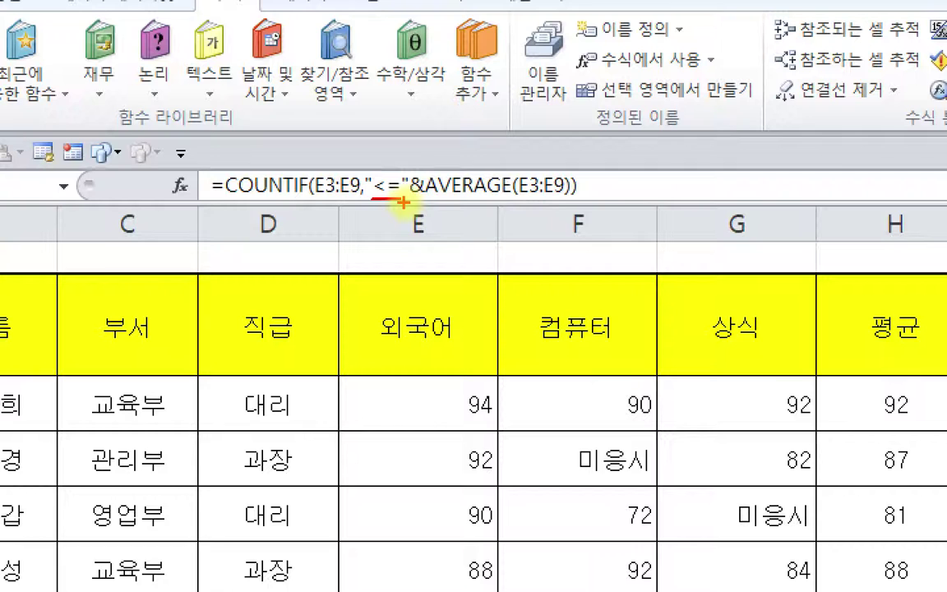
{"action": "mouse_move", "coordinate": [379, 238]}
{"action": "left_mouse_down"}
{"action": "mouse_move", "coordinate": [393, 250]}
{"action": "mouse_move", "coordinate": [379, 277]}
{"action": "mouse_move", "coordinate": [431, 245]}
{"action": "mouse_move", "coordinate": [424, 265]}
{"action": "left_mouse_up"}
{"action": "mouse_move", "coordinate": [487, 237]}
{"action": "left_mouse_down"}
{"action": "mouse_move", "coordinate": [473, 247]}
{"action": "mouse_move", "coordinate": [475, 274]}
{"action": "mouse_move", "coordinate": [508, 240]}
{"action": "left_mouse_up"}
{"action": "mouse_move", "coordinate": [347, 235]}
{"action": "left_mouse_down"}
{"action": "mouse_move", "coordinate": [345, 246]}
{"action": "mouse_move", "coordinate": [357, 245]}
{"action": "left_mouse_up"}
{"action": "left_click_drag", "start_coordinate": [546, 232], "coordinate": [544, 244]}
{"action": "left_click_drag", "start_coordinate": [557, 231], "coordinate": [551, 240]}
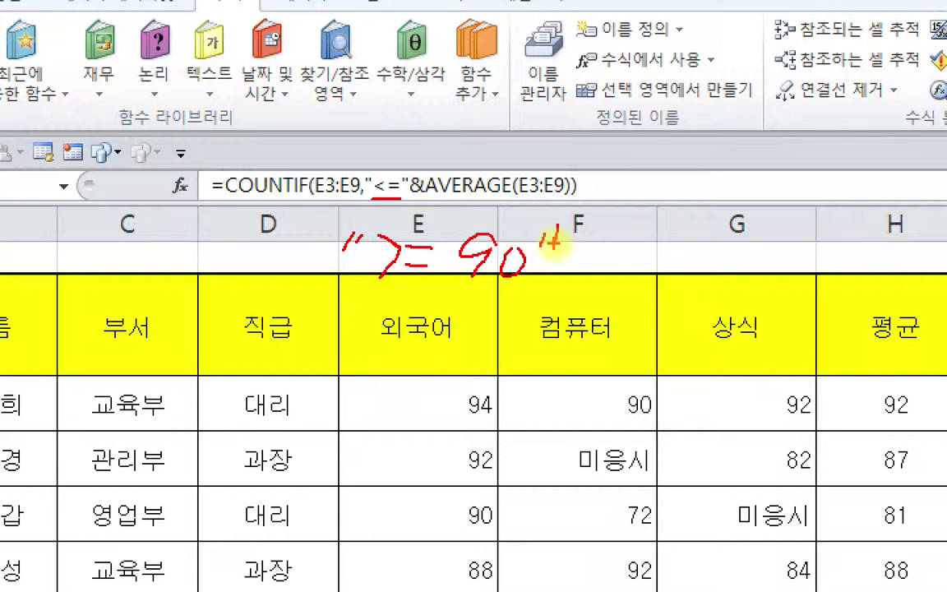
{"action": "mouse_move", "coordinate": [496, 291]}
{"action": "left_mouse_down"}
{"action": "mouse_move", "coordinate": [513, 228]}
{"action": "mouse_move", "coordinate": [513, 269]}
{"action": "left_mouse_up"}
{"action": "mouse_move", "coordinate": [482, 202]}
{"action": "left_mouse_down"}
{"action": "mouse_move", "coordinate": [480, 229]}
{"action": "mouse_move", "coordinate": [467, 216]}
{"action": "left_mouse_up"}
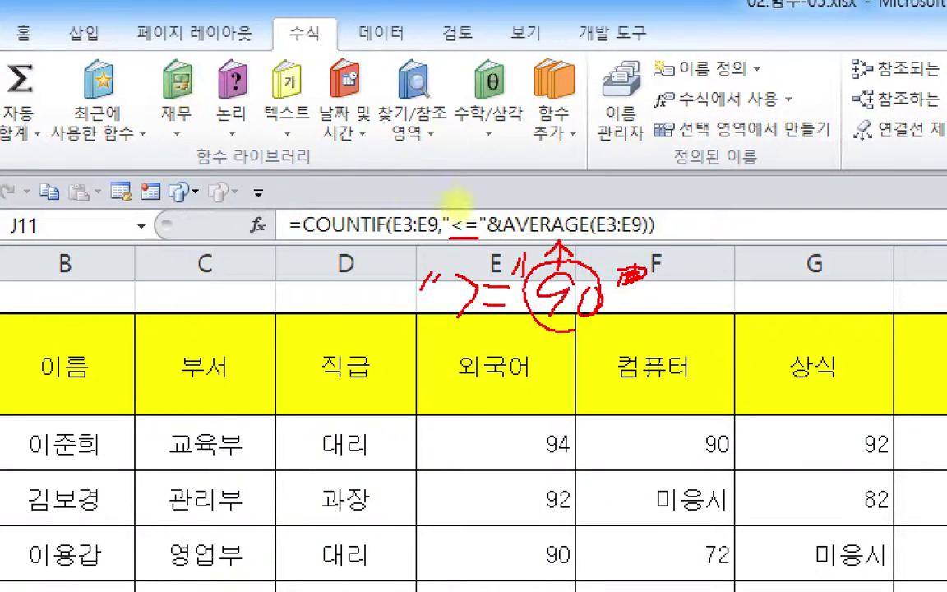
{"action": "left_click_drag", "start_coordinate": [503, 241], "coordinate": [567, 241]}
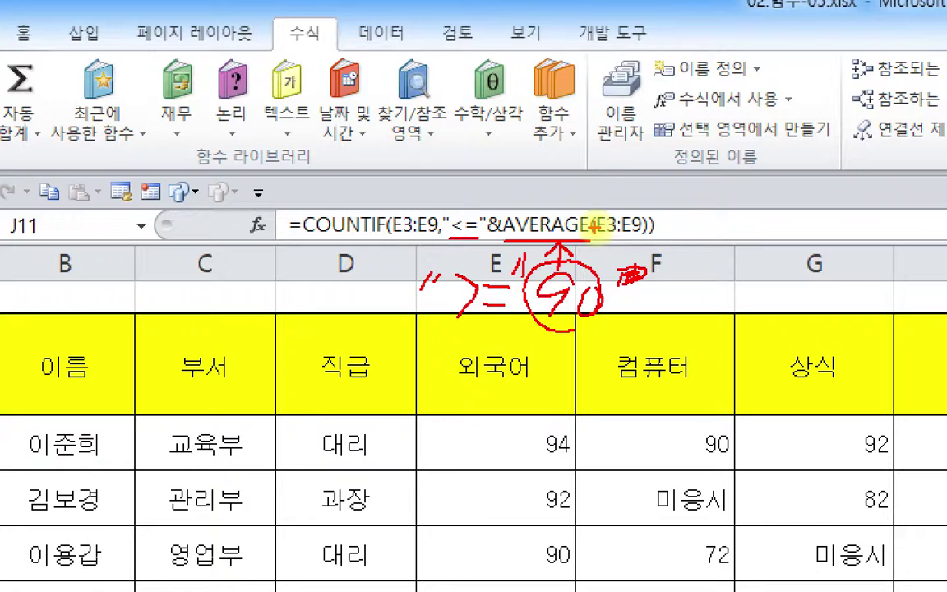
{"action": "key", "text": "Escape"}
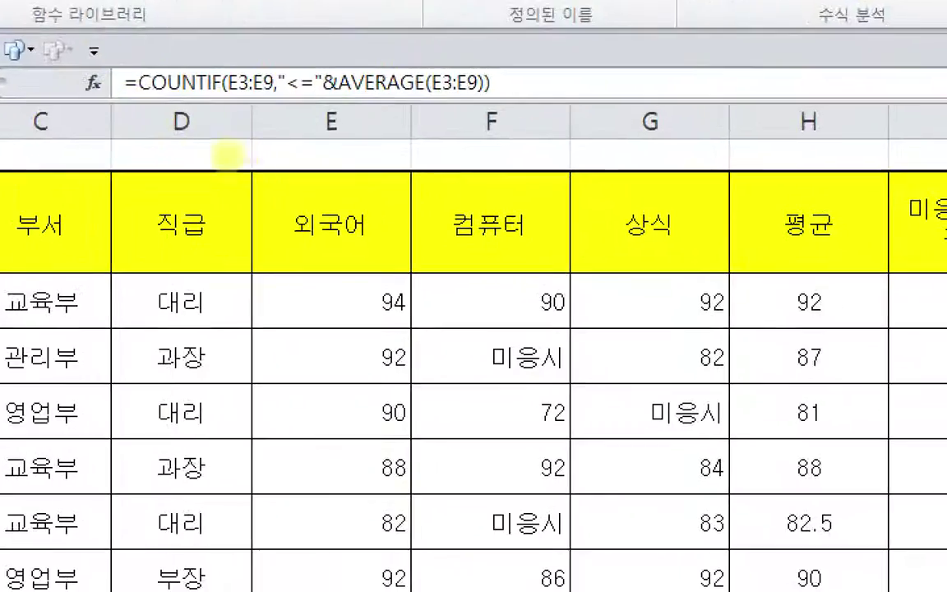
{"action": "left_click_drag", "start_coordinate": [265, 211], "coordinate": [299, 222]}
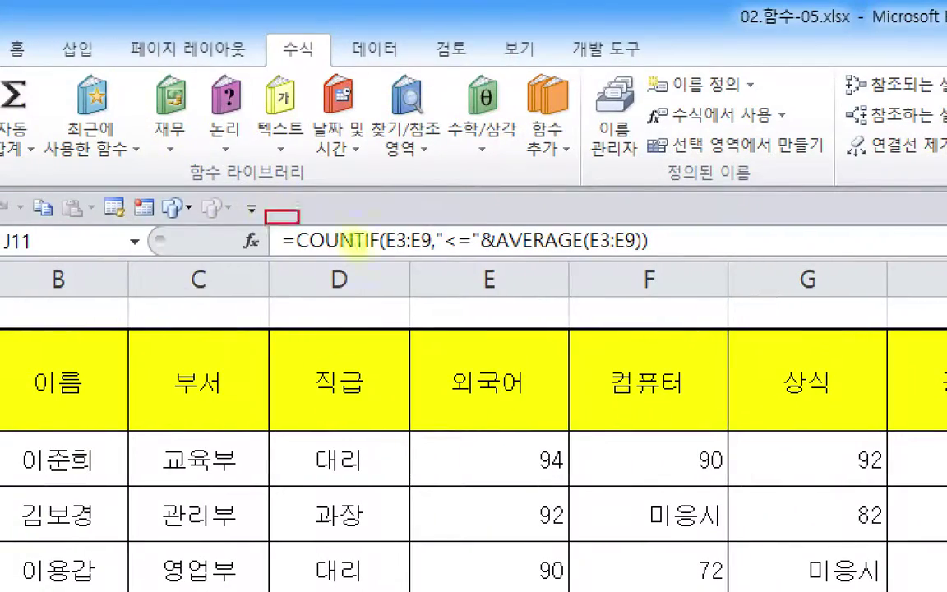
{"action": "left_click_drag", "start_coordinate": [351, 241], "coordinate": [672, 271]}
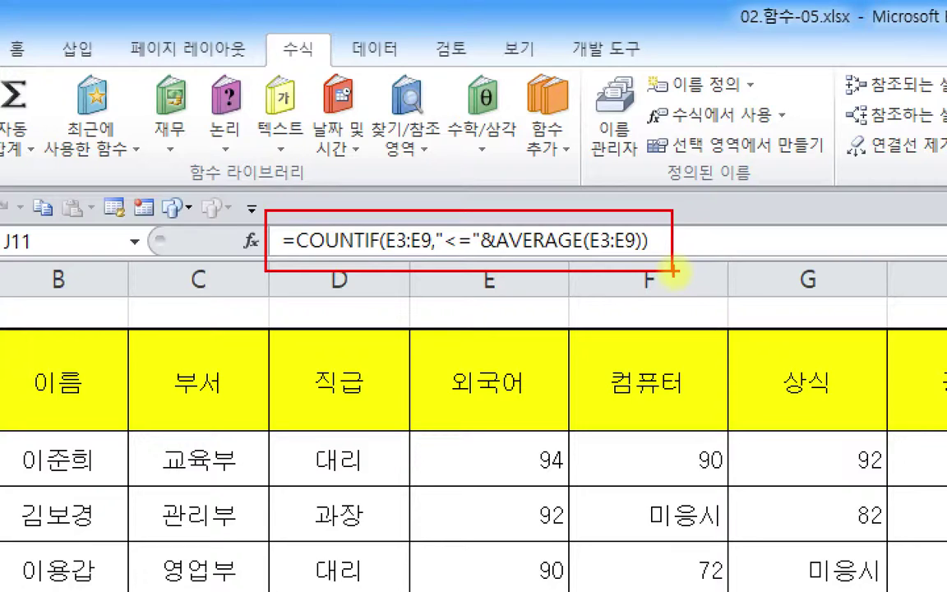
{"action": "left_click_drag", "start_coordinate": [452, 265], "coordinate": [655, 255]}
{"action": "left_click_drag", "start_coordinate": [480, 205], "coordinate": [508, 200]}
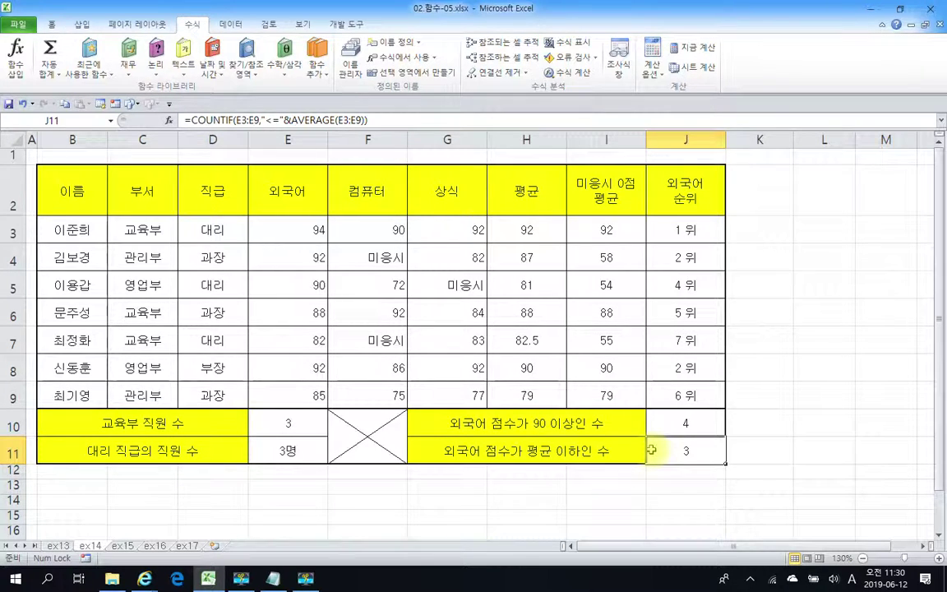
Enter =COUNT(E3:G9) in F13 below the table to count the numeric scores across 외국어, 컴퓨터 and 상식
{"action": "left_click", "coordinate": [421, 485]}
{"action": "scroll", "coordinate": [419, 483], "scroll_direction": "down", "scroll_amount": 1}
{"action": "scroll", "coordinate": [418, 482], "scroll_direction": "up", "scroll_amount": 1}
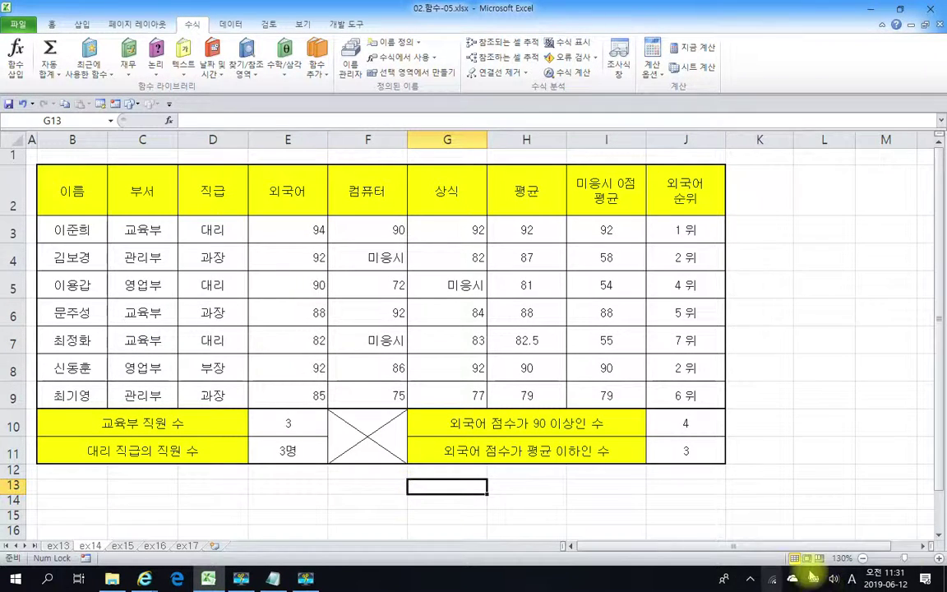
{"action": "scroll", "coordinate": [839, 510], "scroll_direction": "up", "scroll_amount": 1, "text": "ctrl"}
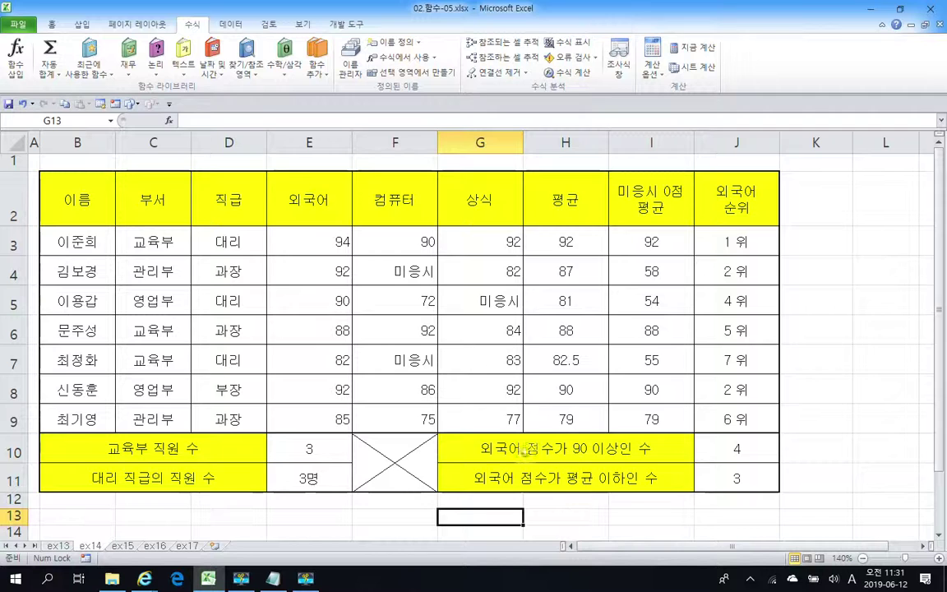
{"action": "left_click", "coordinate": [416, 514]}
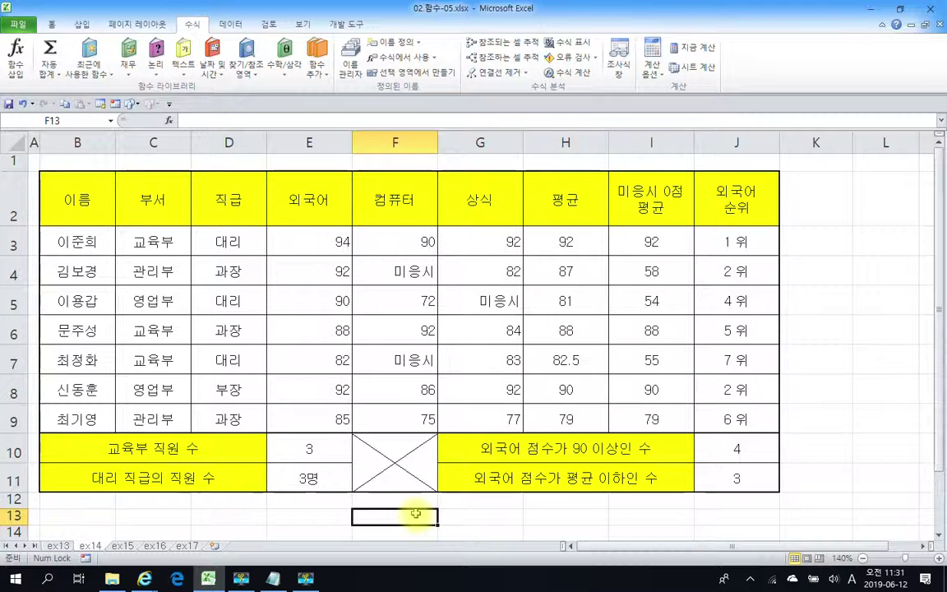
{"action": "type", "text": "="}
{"action": "type", "text": "ca"}
{"action": "key", "text": "BackSpace"}
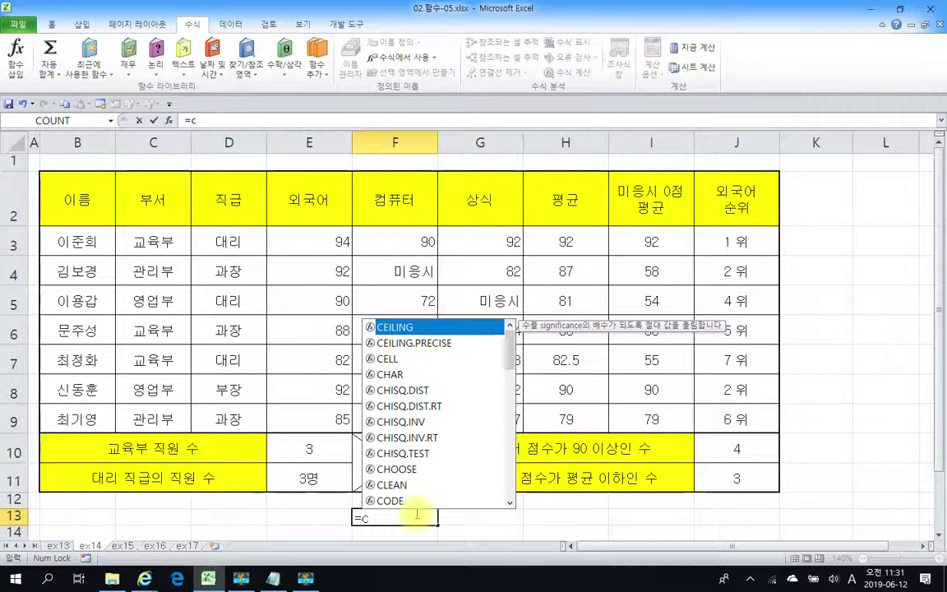
{"action": "type", "text": "ou"}
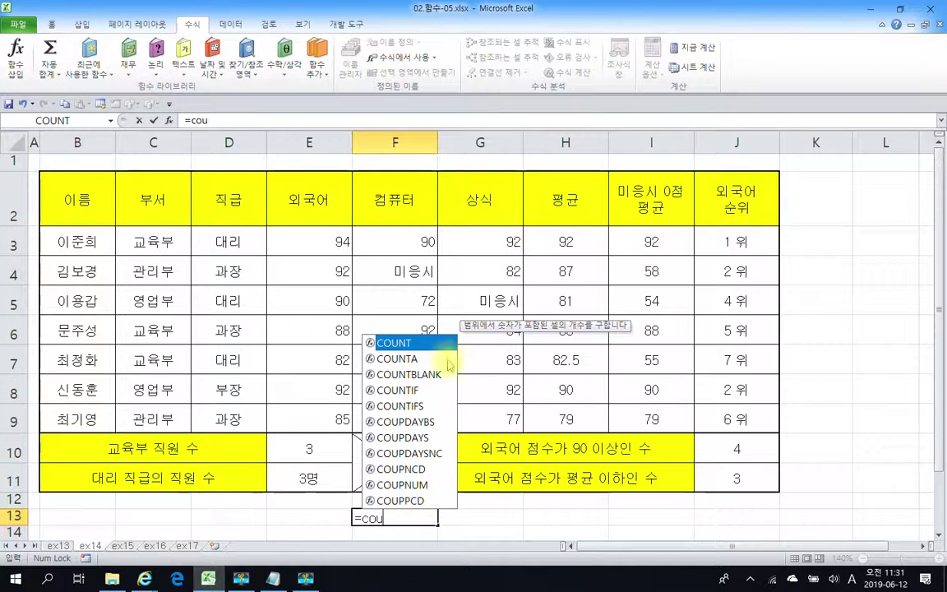
{"action": "double_click", "coordinate": [386, 342]}
{"action": "left_click_drag", "start_coordinate": [327, 242], "coordinate": [504, 430]}
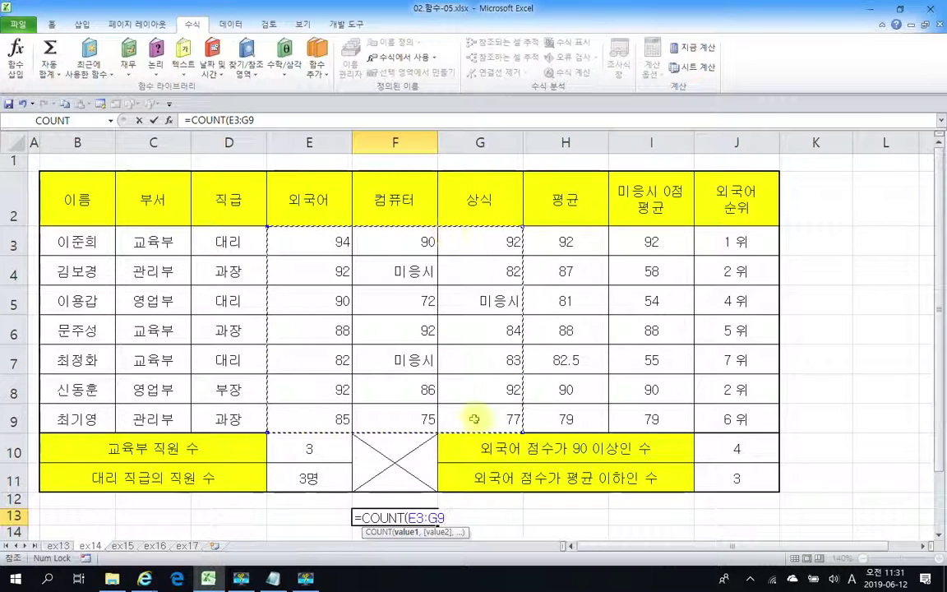
{"action": "left_click", "coordinate": [154, 121]}
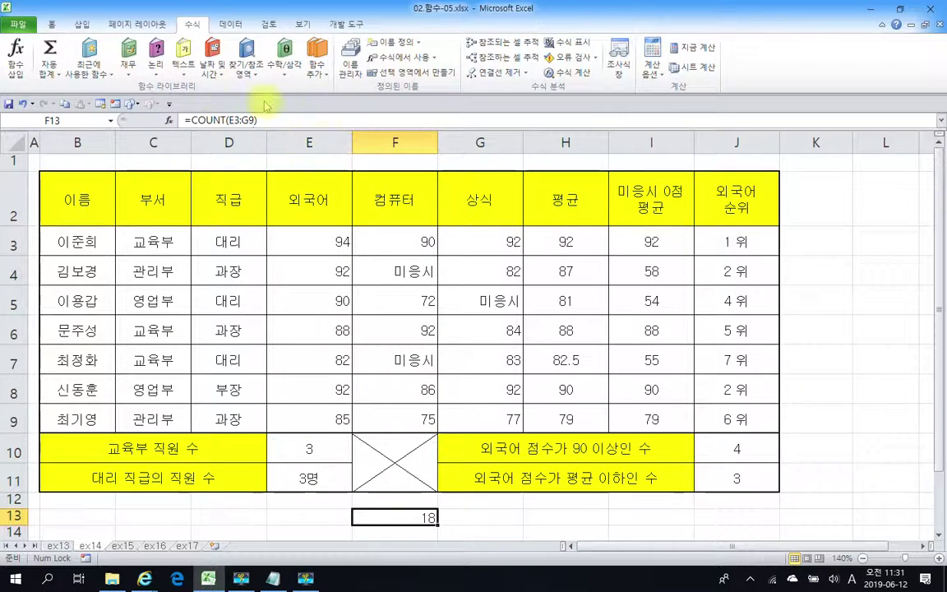
Format the COUNT result in F13 with a red font colour and bold
{"action": "left_click", "coordinate": [51, 24]}
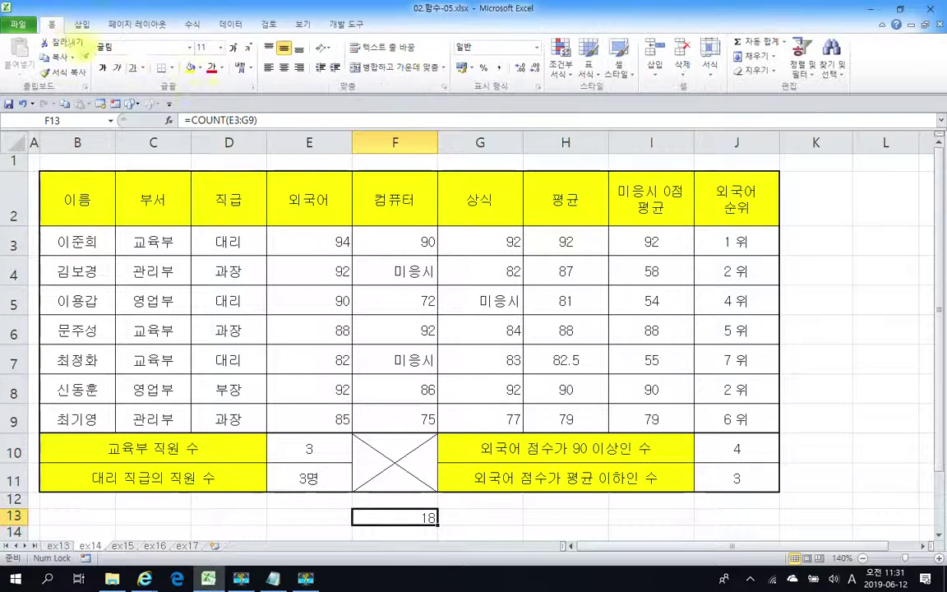
{"action": "left_click", "coordinate": [211, 67]}
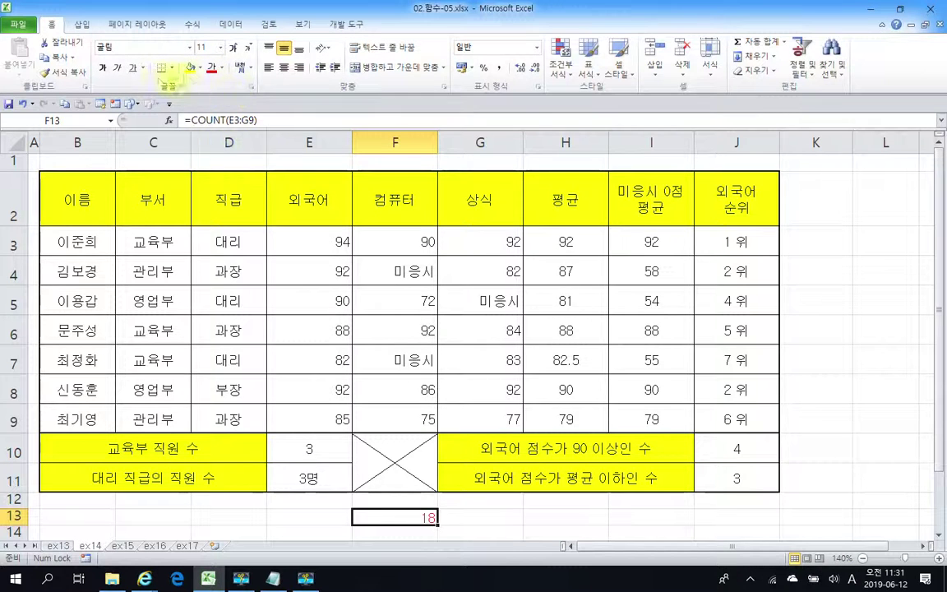
{"action": "left_click", "coordinate": [102, 68]}
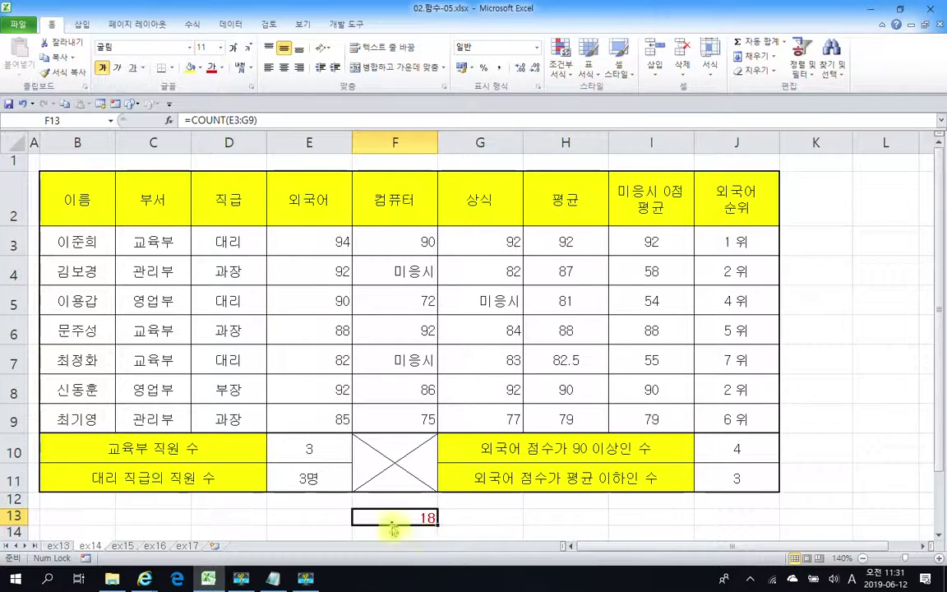
Enter =COUNTA(E3:G9) in E13 to count all non-empty score cells, and make the result bold
{"action": "left_click", "coordinate": [312, 516]}
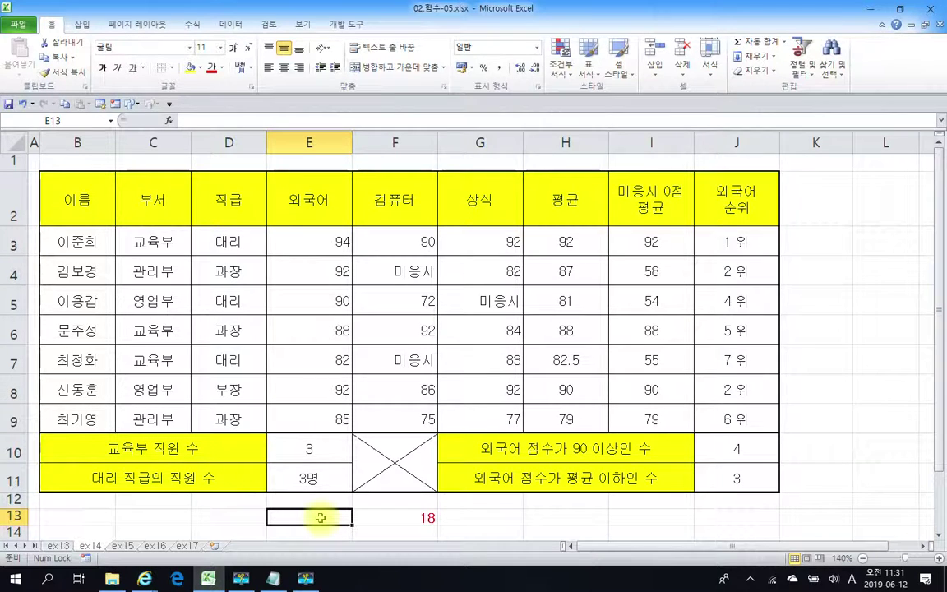
{"action": "left_click", "coordinate": [371, 516]}
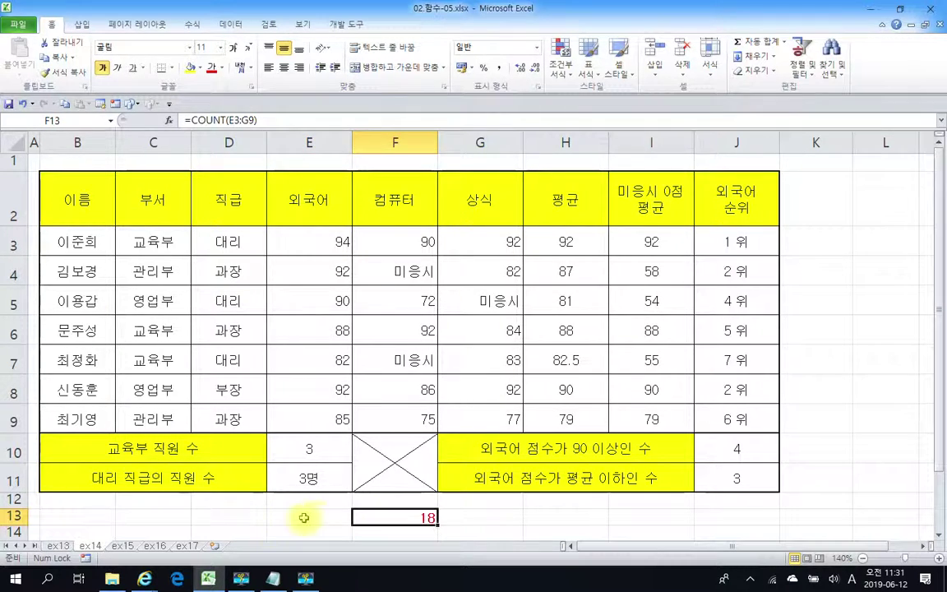
{"action": "left_click", "coordinate": [303, 517]}
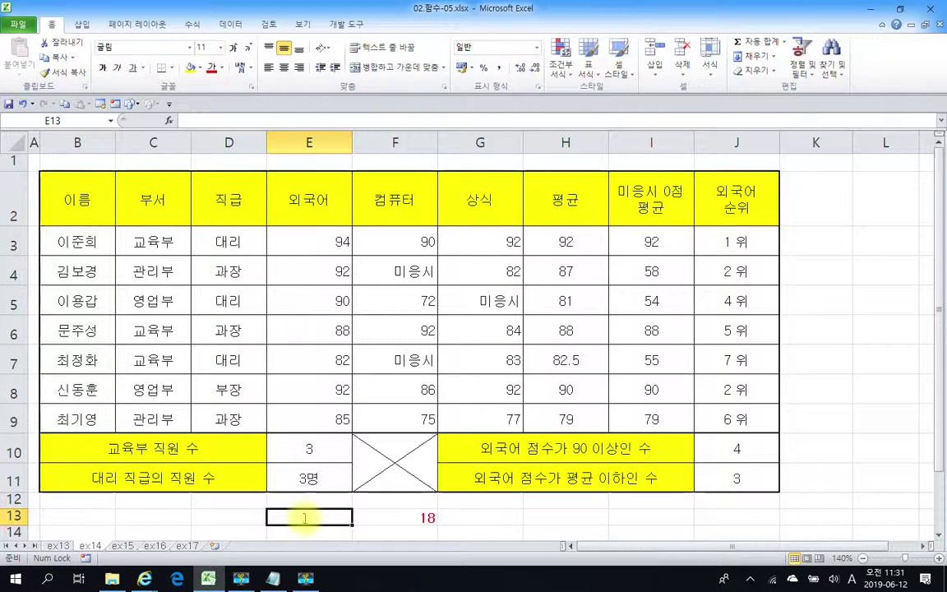
{"action": "type", "text": "=cou"}
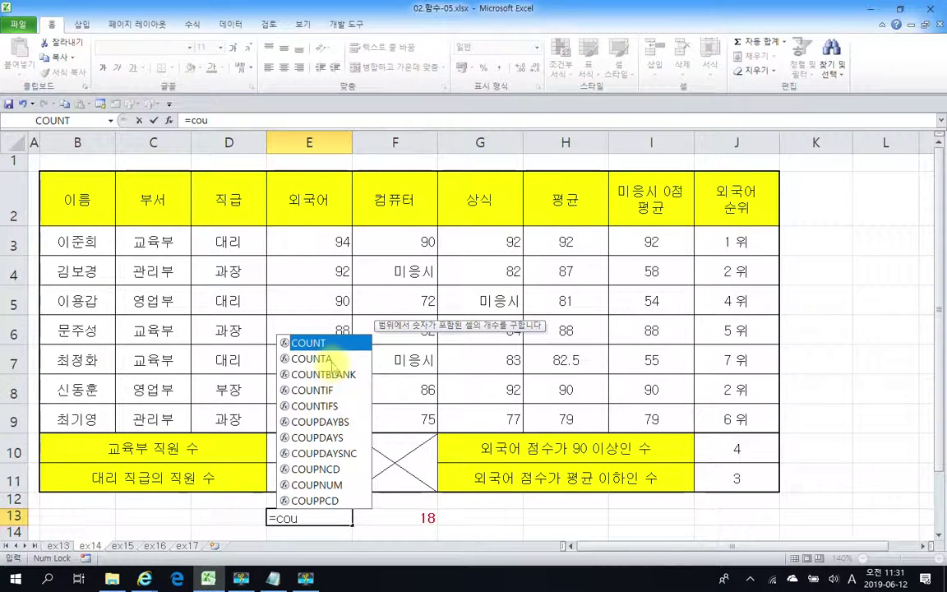
{"action": "double_click", "coordinate": [315, 359]}
{"action": "left_click_drag", "start_coordinate": [296, 239], "coordinate": [514, 413]}
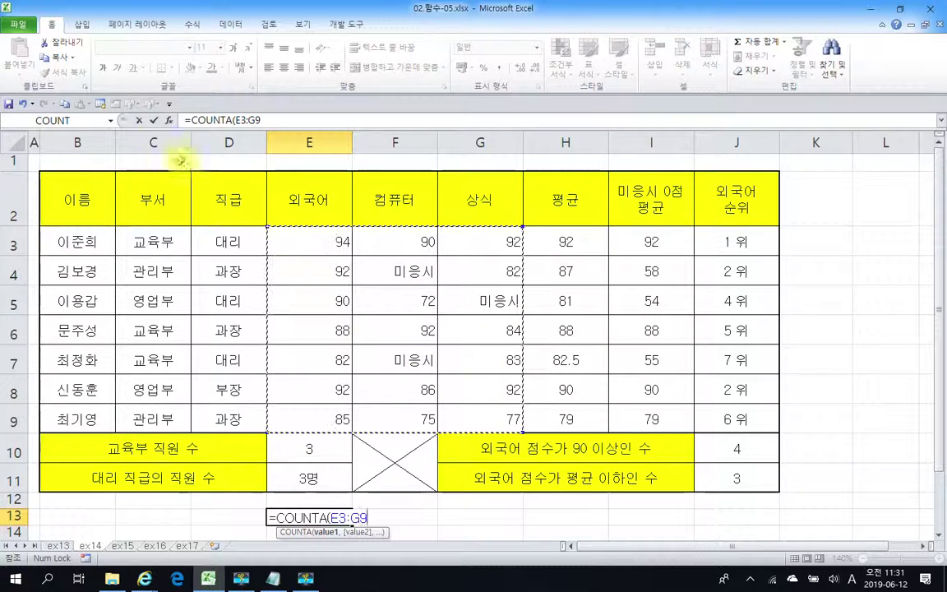
{"action": "left_click", "coordinate": [151, 121]}
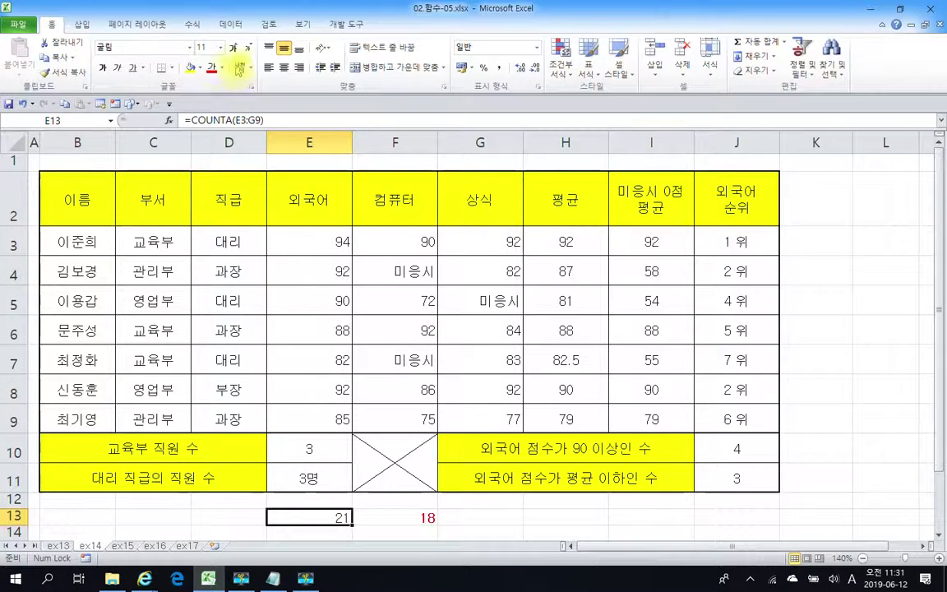
{"action": "left_click", "coordinate": [102, 69]}
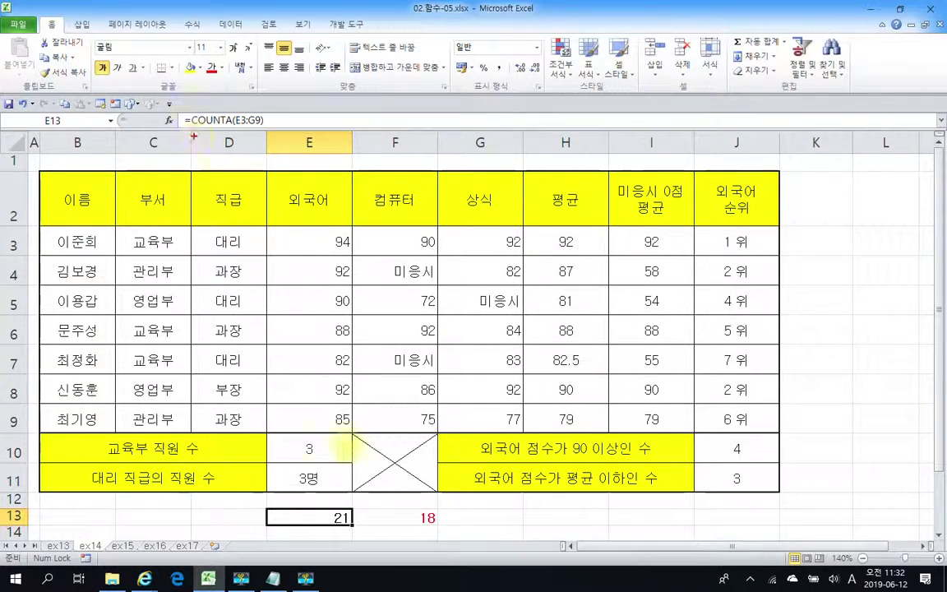
Compare the COUNTA formula in E13 with the COUNT formula in F13, underlining each function name
{"action": "key", "text": "super"}
{"action": "key", "text": "ctrl+1"}
{"action": "key", "text": "Escape"}
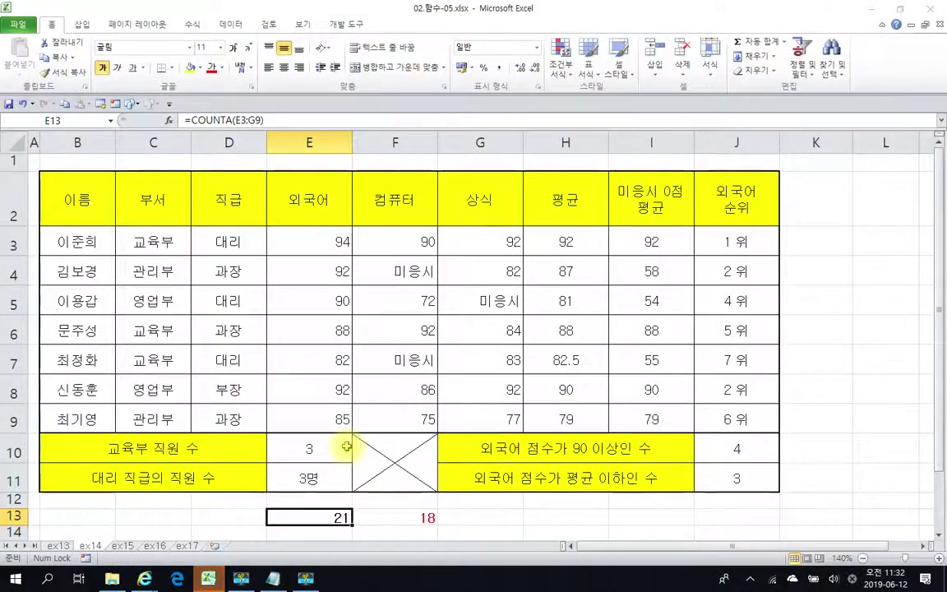
{"action": "key", "text": "ctrl+1"}
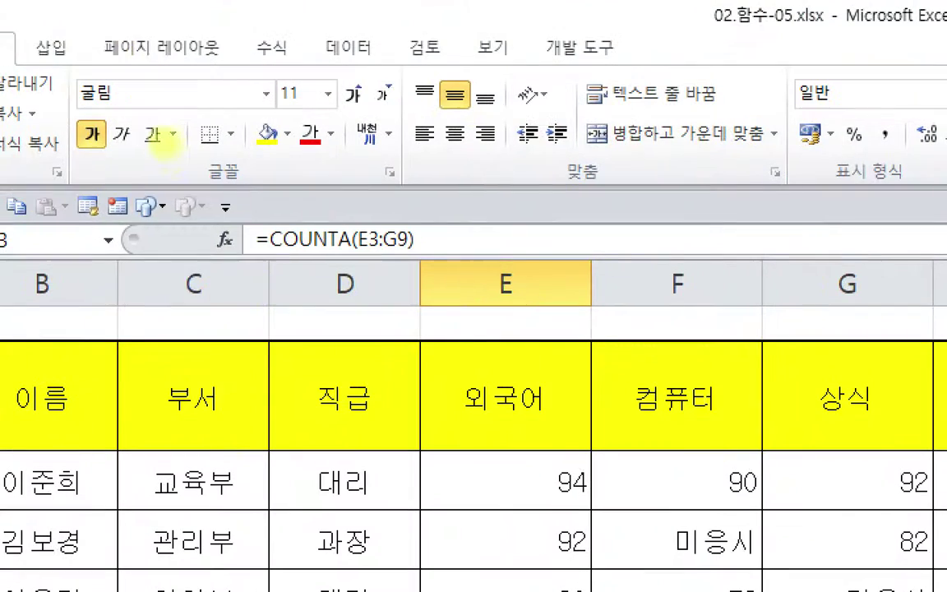
{"action": "left_click_drag", "start_coordinate": [271, 255], "coordinate": [352, 254]}
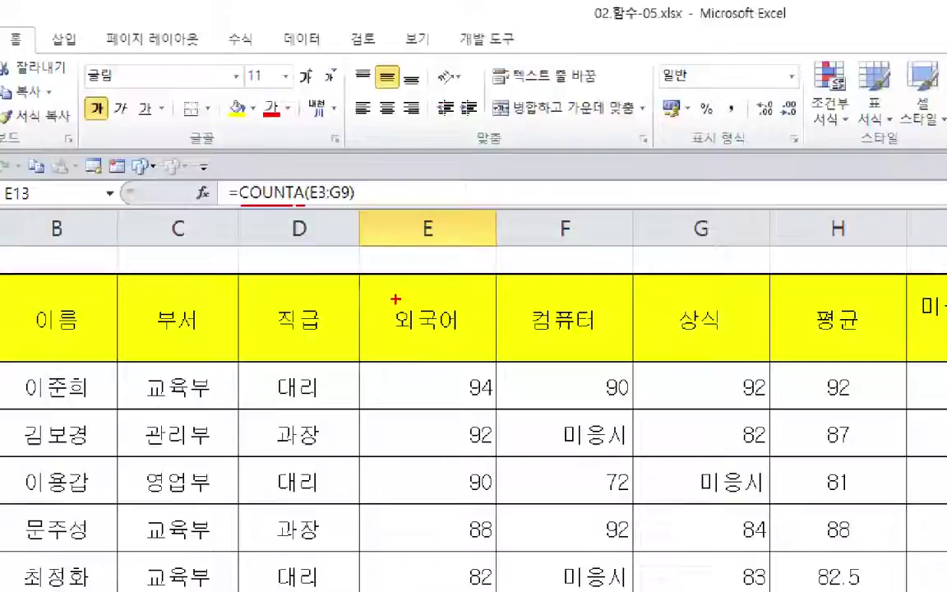
{"action": "left_click", "coordinate": [403, 516]}
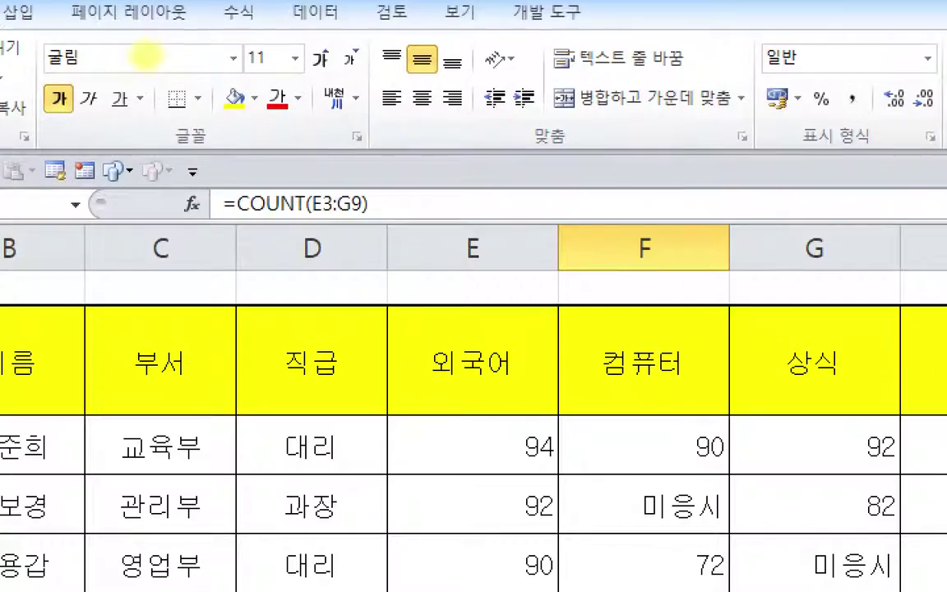
{"action": "left_click_drag", "start_coordinate": [236, 214], "coordinate": [297, 215]}
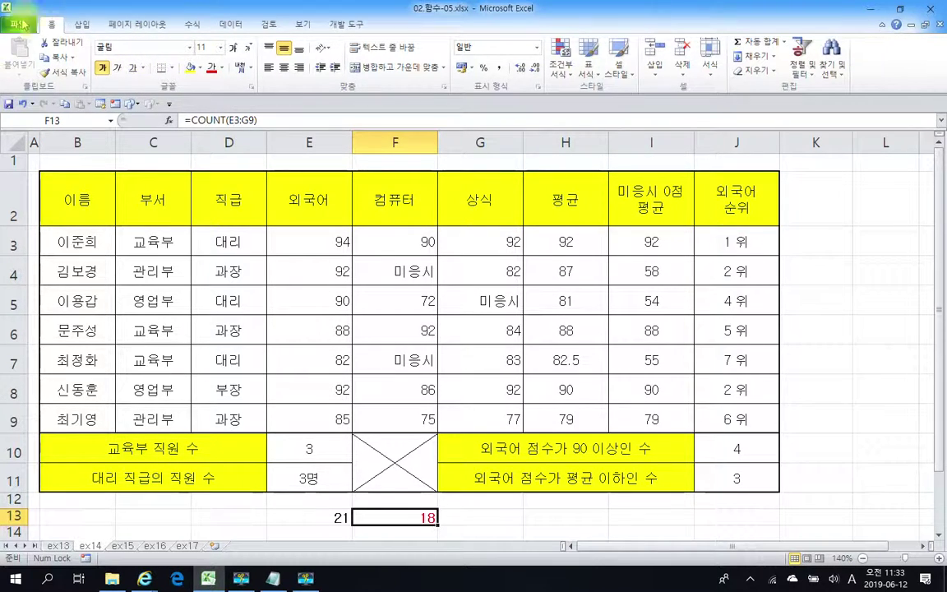
Replace the 컴퓨터 entry in F4 with the mixed number-and-text value 1학년
{"action": "left_click", "coordinate": [416, 279]}
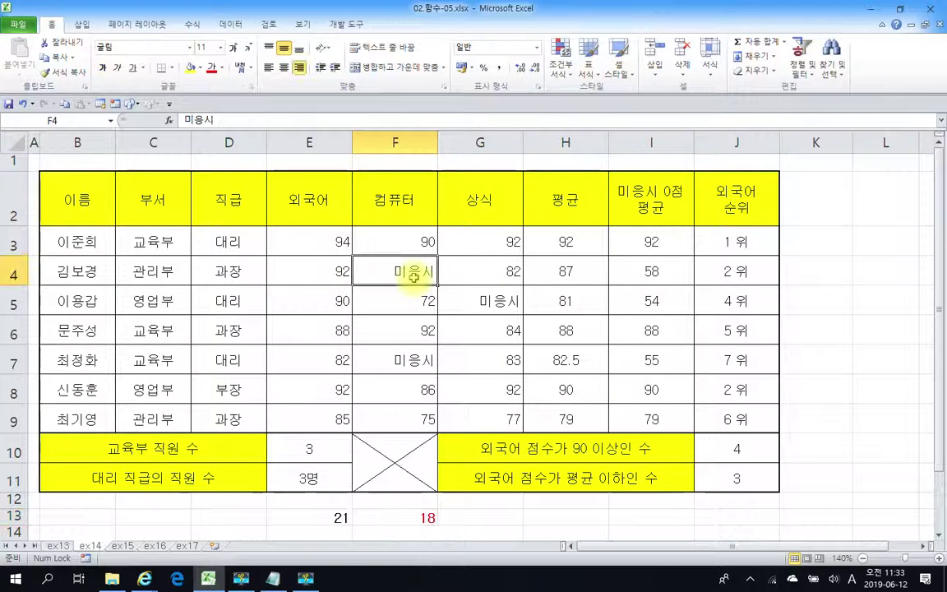
{"action": "type", "text": "1gk"}
{"action": "key", "text": "BackSpace"}
{"action": "key", "text": "BackSpace"}
{"action": "key", "text": "Hangul"}
{"action": "type", "text": "학년"}
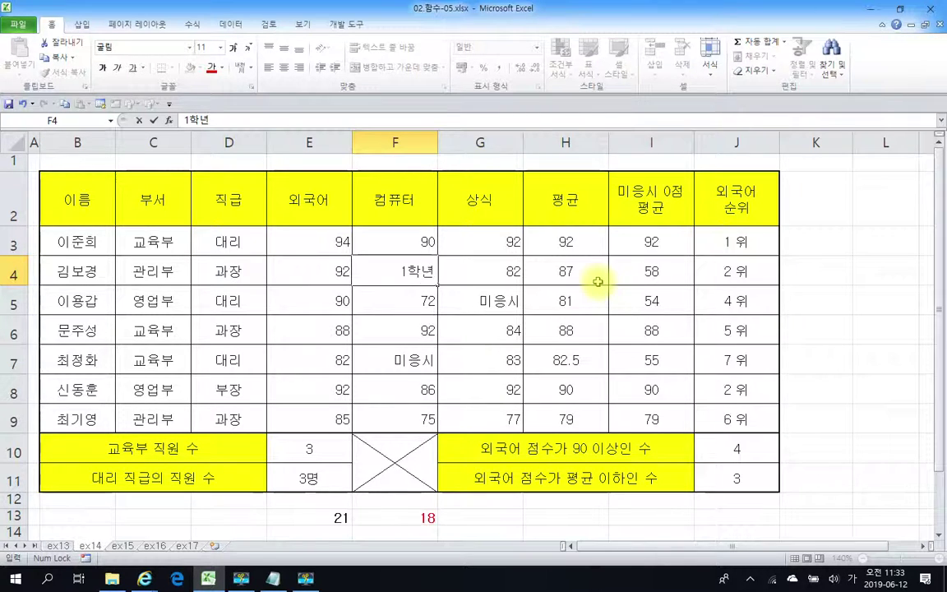
{"action": "key", "text": "Return"}
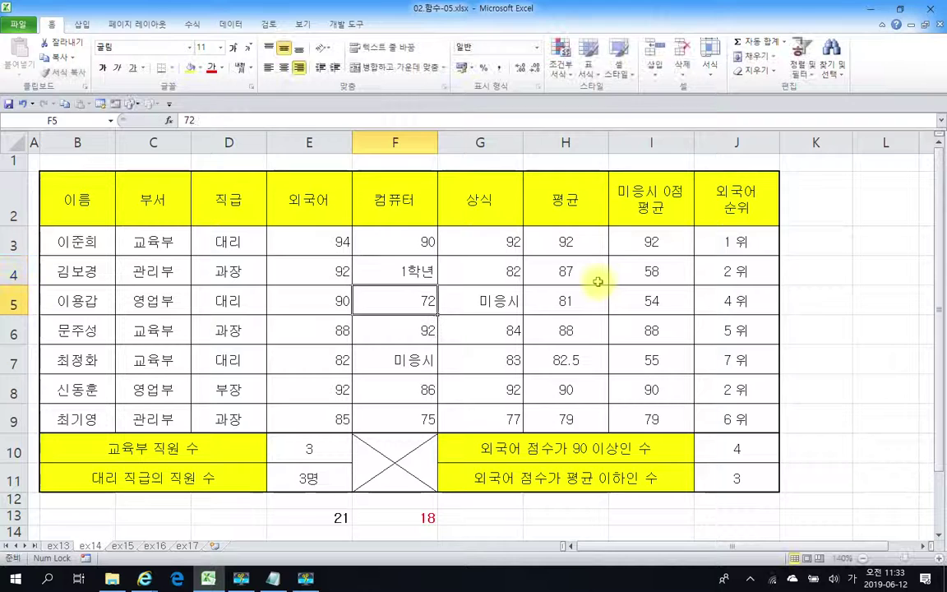
{"action": "left_click", "coordinate": [401, 274]}
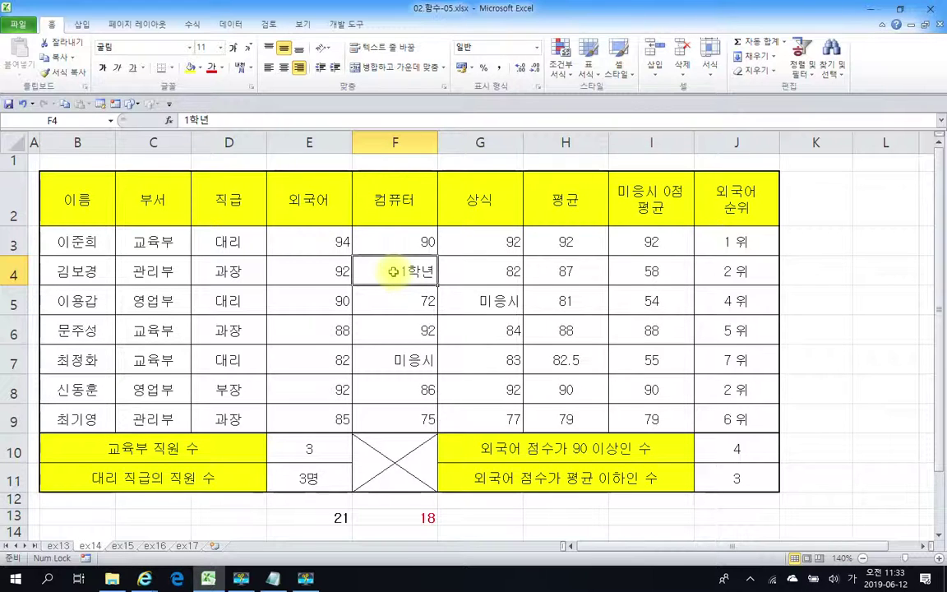
Replace the 외국어 score in E4 with the date 6-12 and check its stored value
{"action": "left_click", "coordinate": [315, 275]}
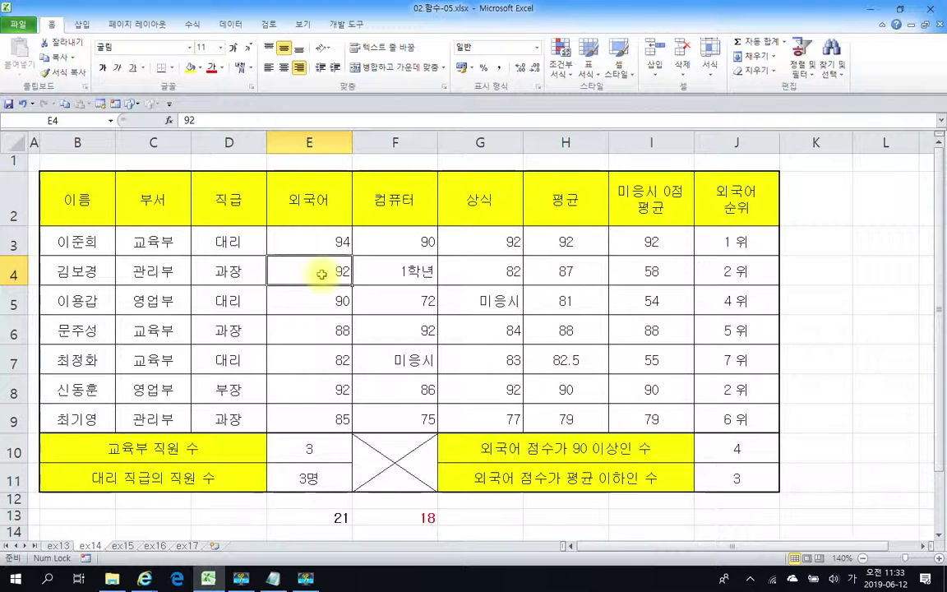
{"action": "type", "text": "6-12"}
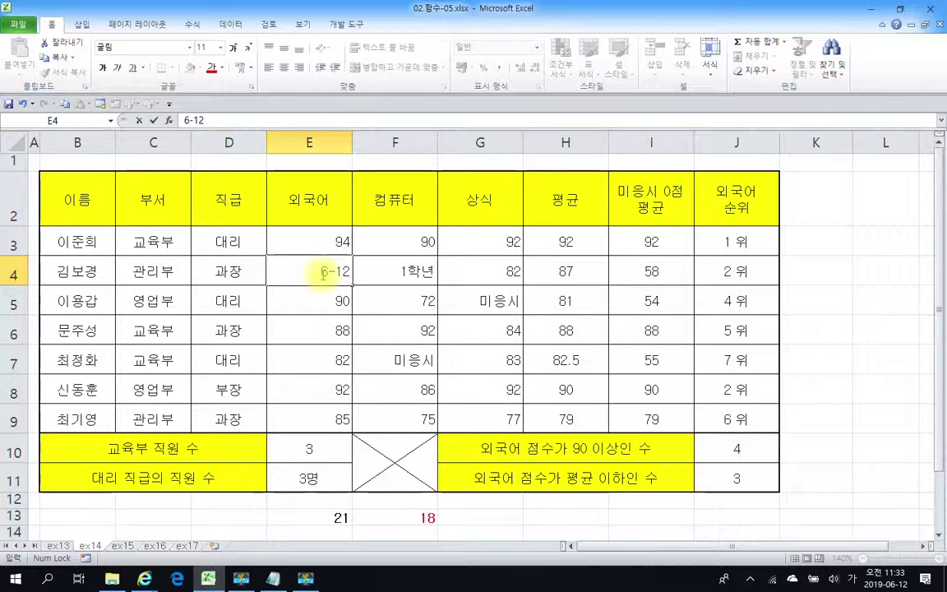
{"action": "key", "text": "Return"}
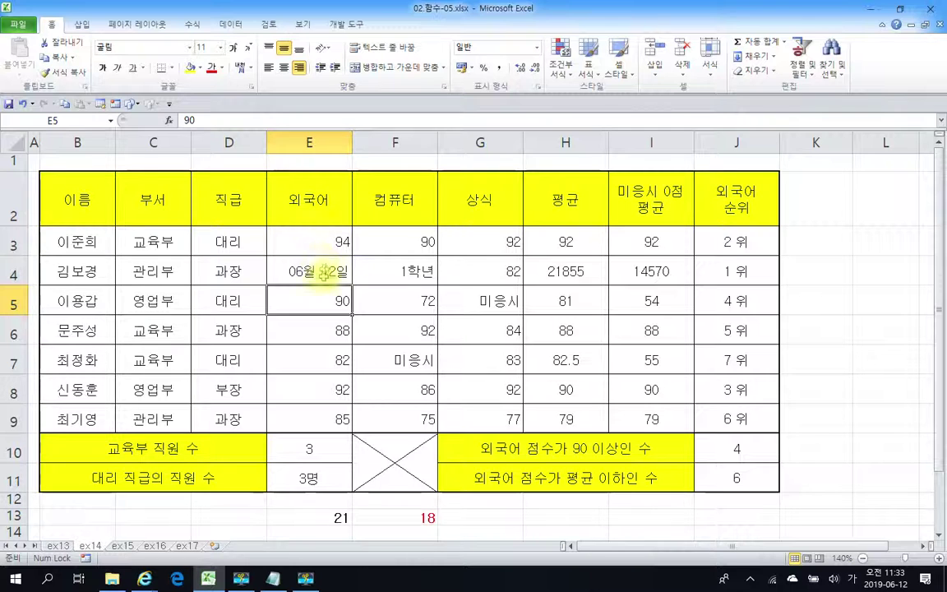
{"action": "left_click", "coordinate": [320, 271]}
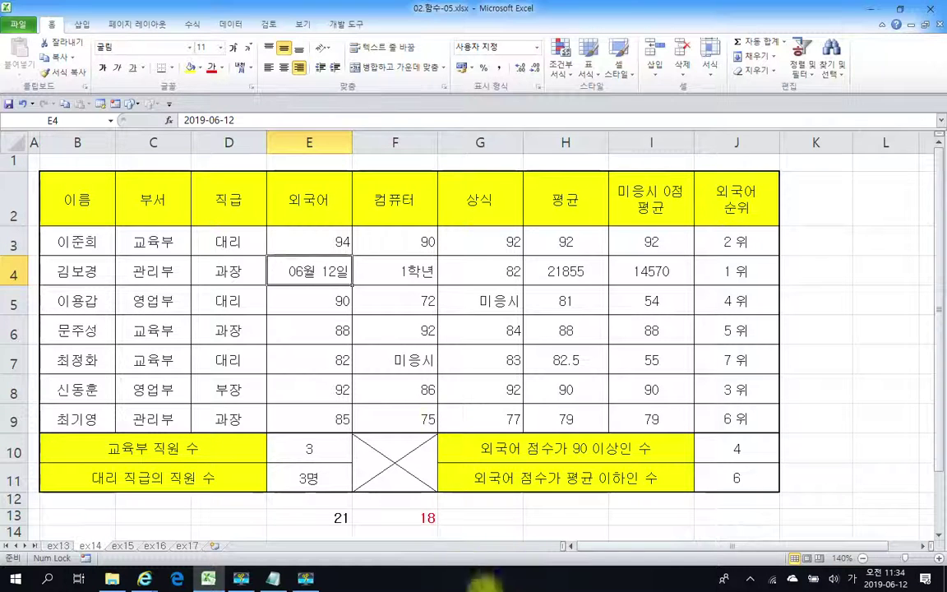
{"action": "left_click", "coordinate": [385, 367]}
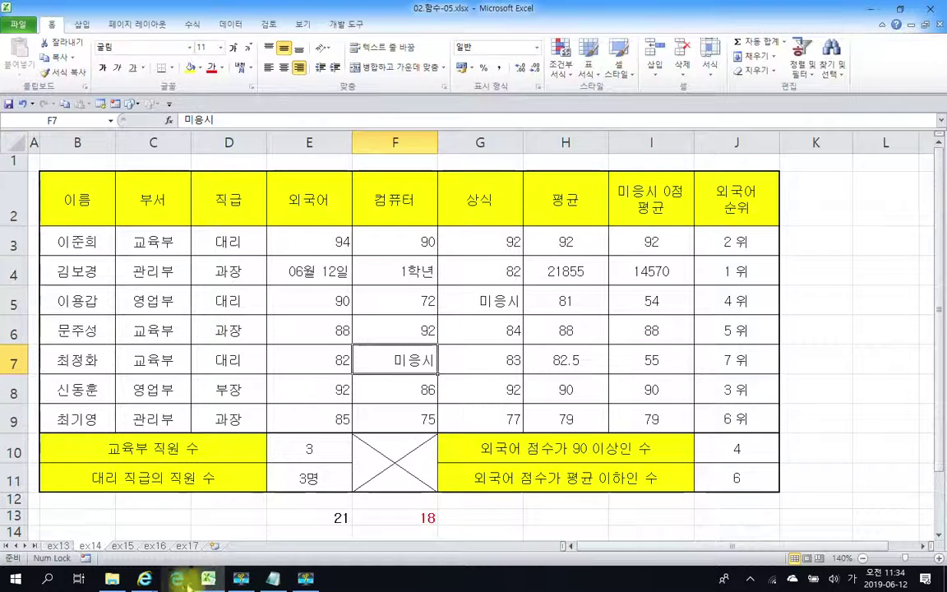
{"action": "left_click", "coordinate": [305, 580]}
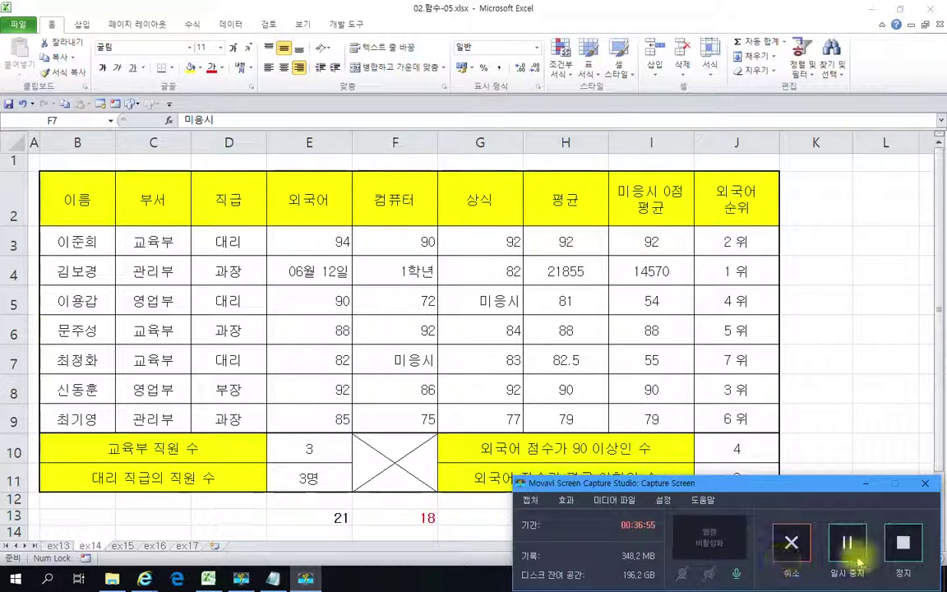